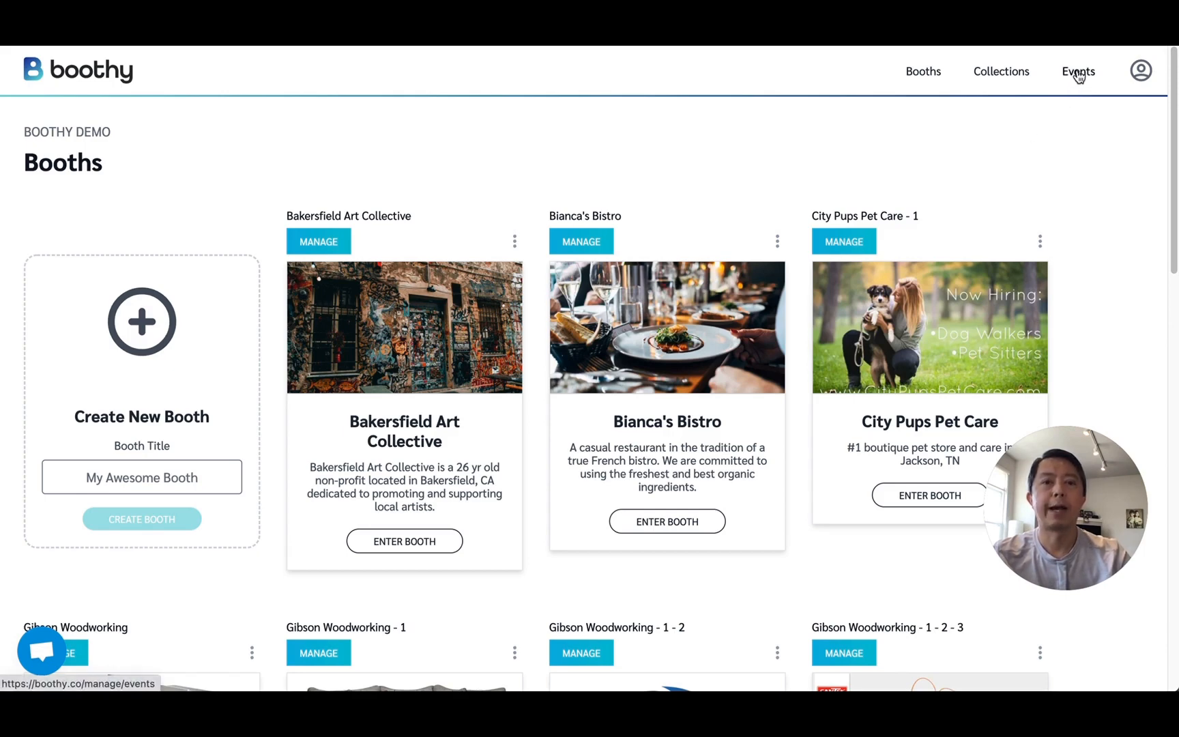
Start a new event titled "5th Annual Lakeside Art And Book Fair".
left_click(1078, 72)
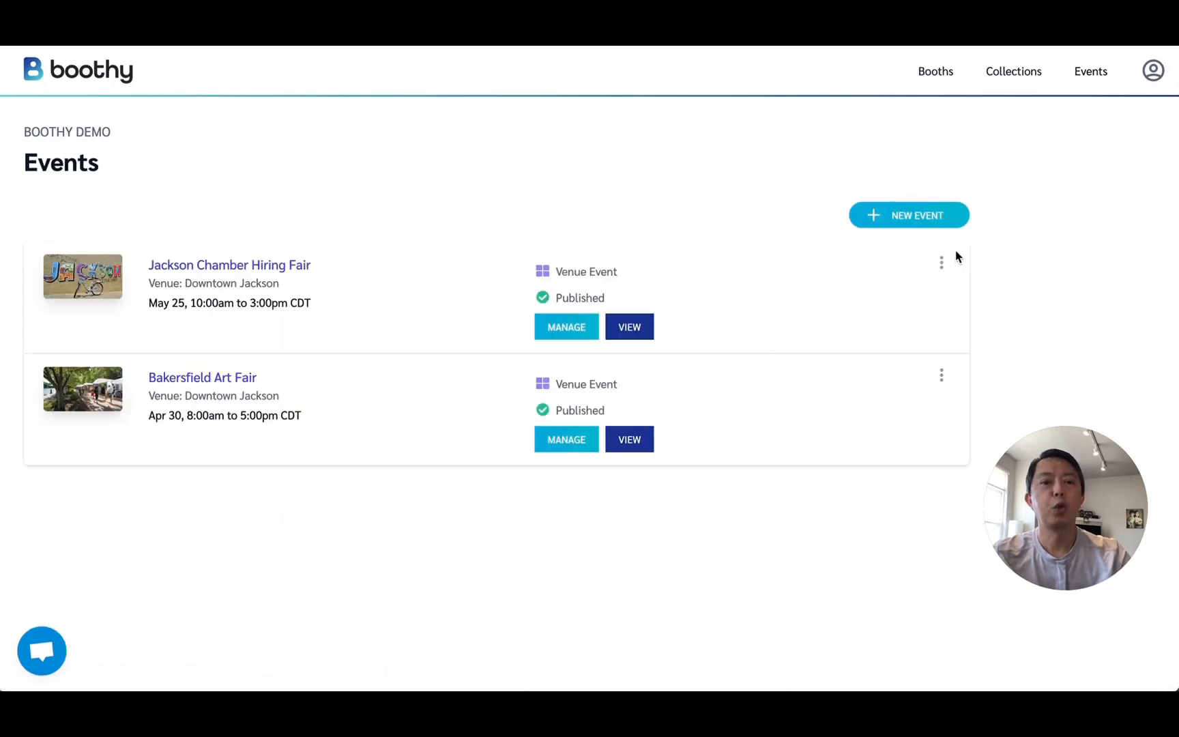
left_click(934, 218)
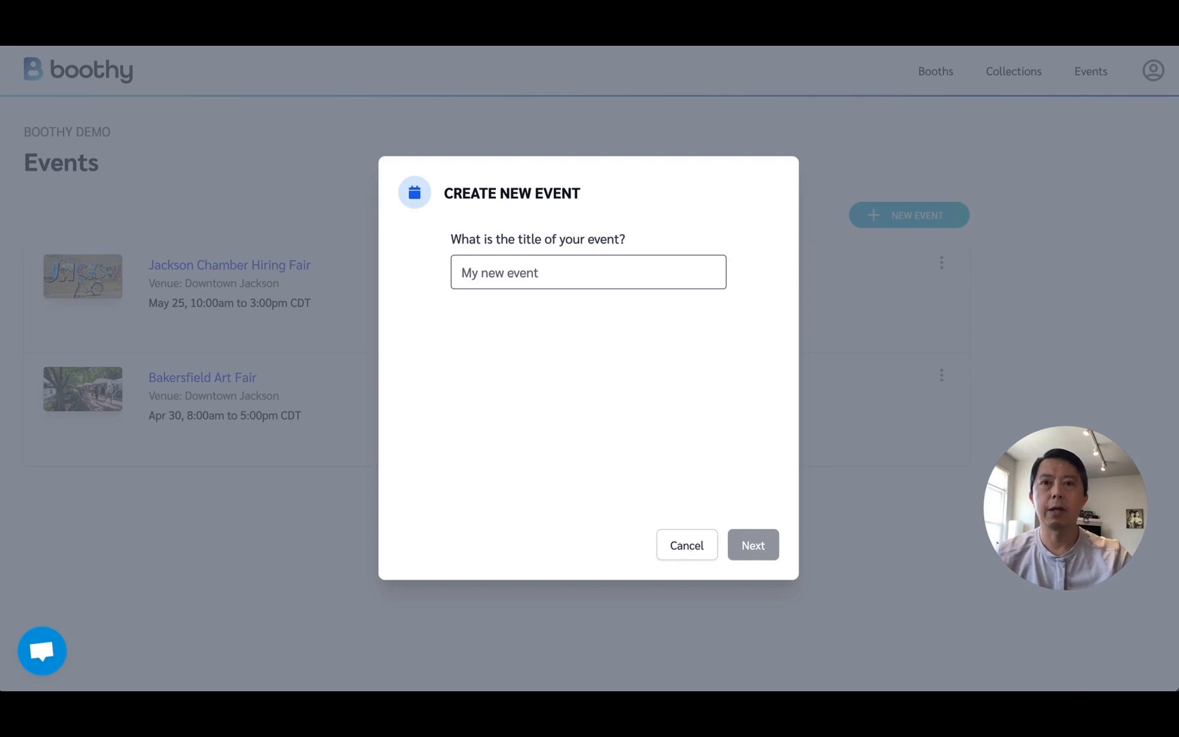
left_click(496, 276)
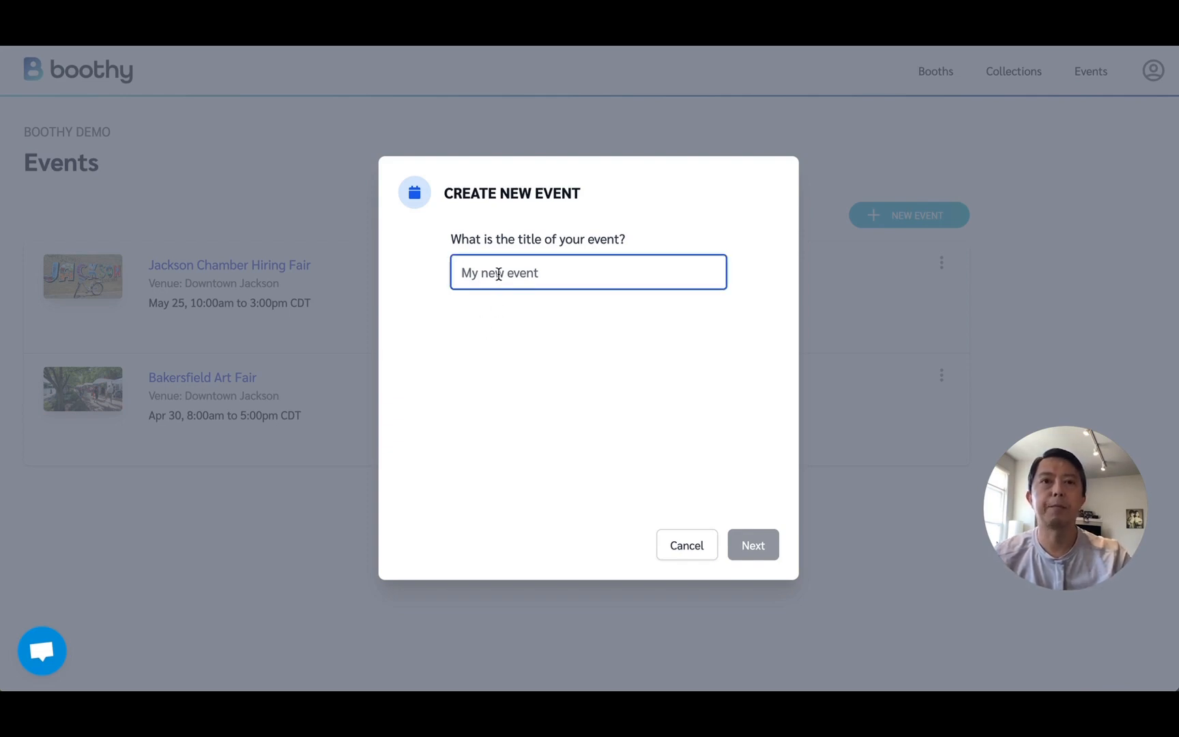
type("5th Annual Lakeside Art and Book Fair")
left_click(753, 549)
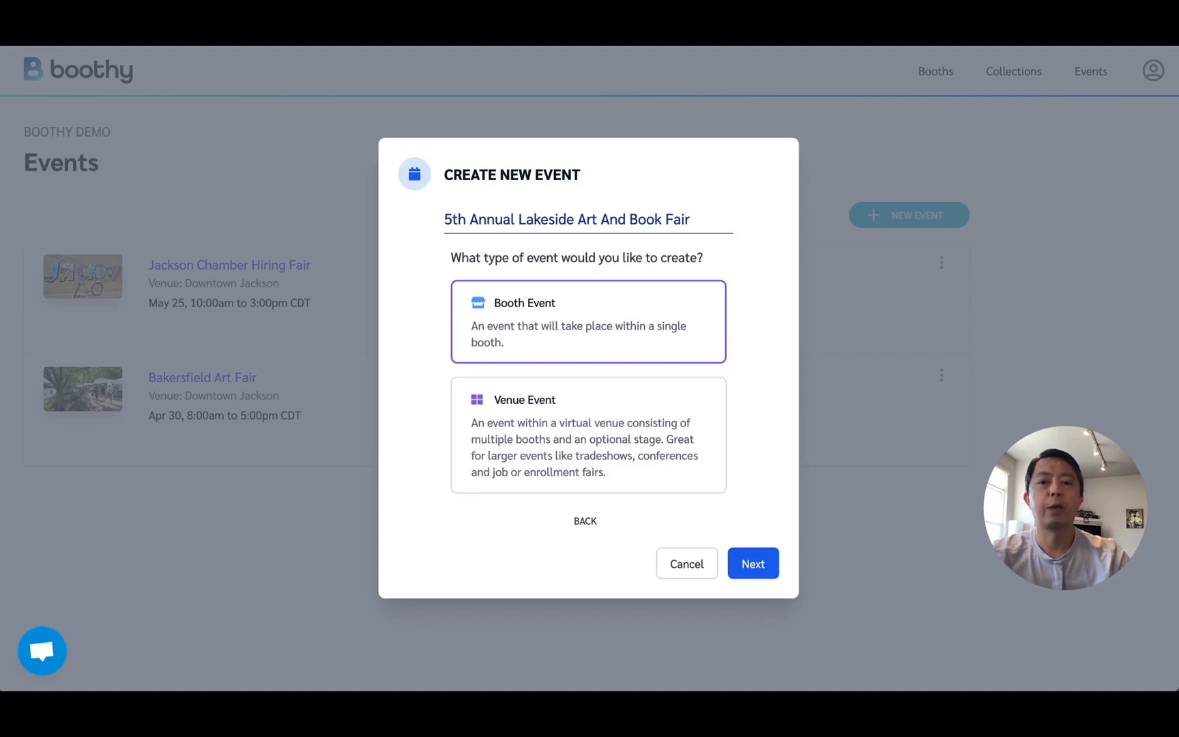
Make it a Venue Event held at the Lakeside Downtown venue and create the event.
left_click(557, 424)
left_click(754, 564)
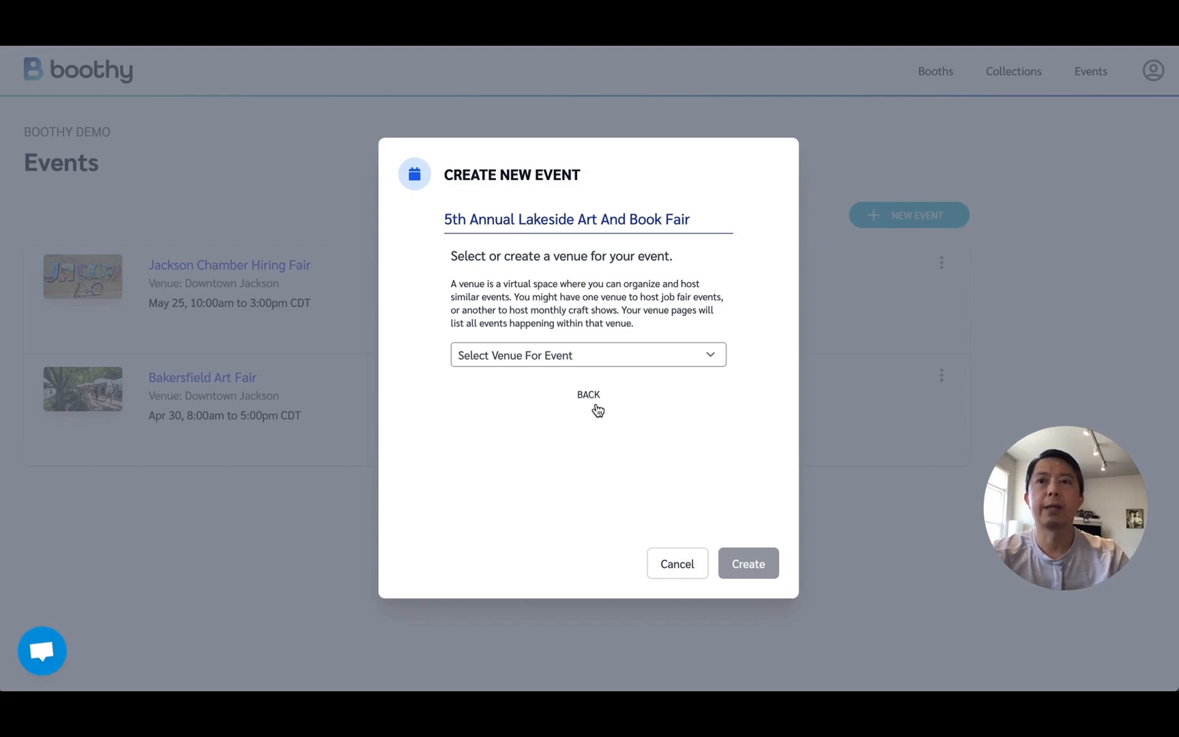
left_click(635, 358)
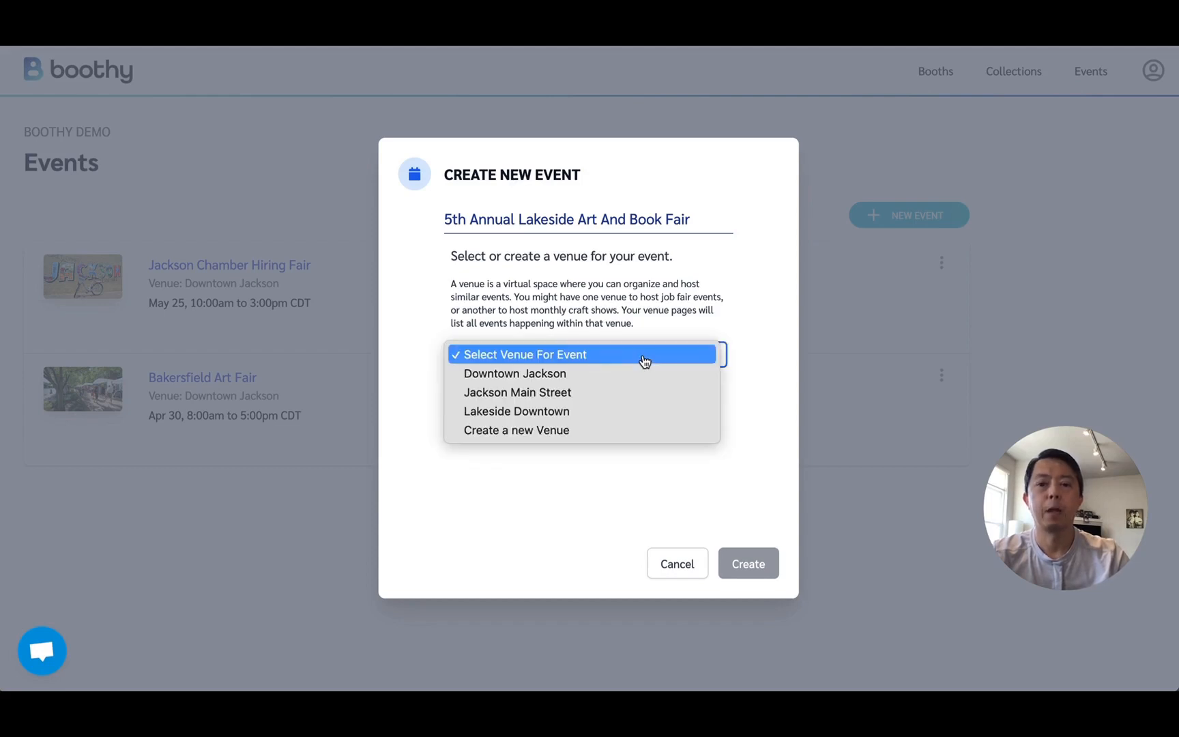
left_click(622, 412)
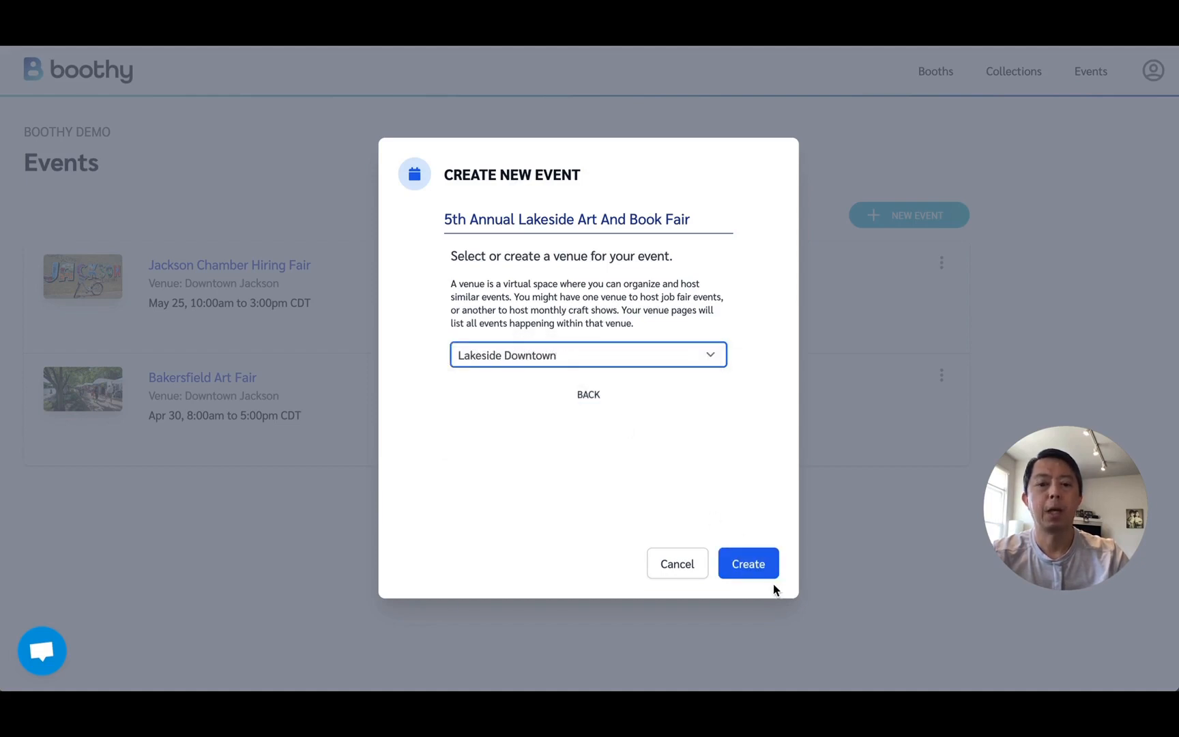
left_click(759, 564)
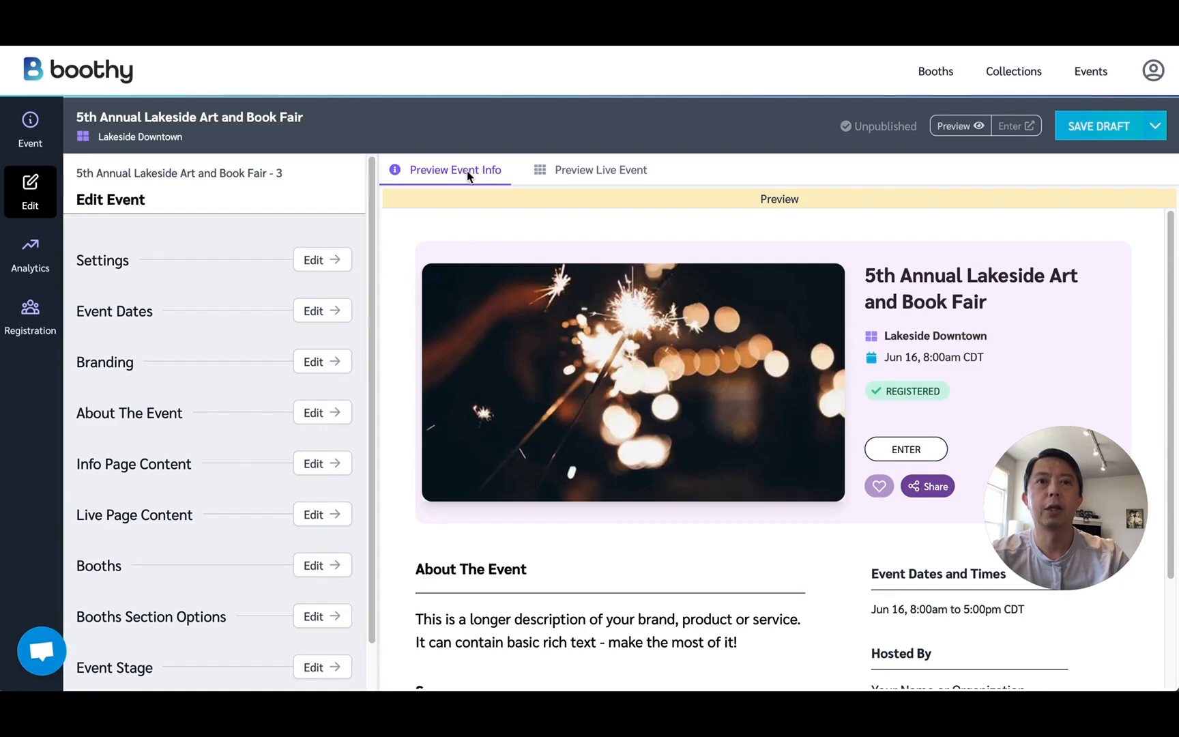
Compare the event info page preview with the live event page preview.
left_click(571, 177)
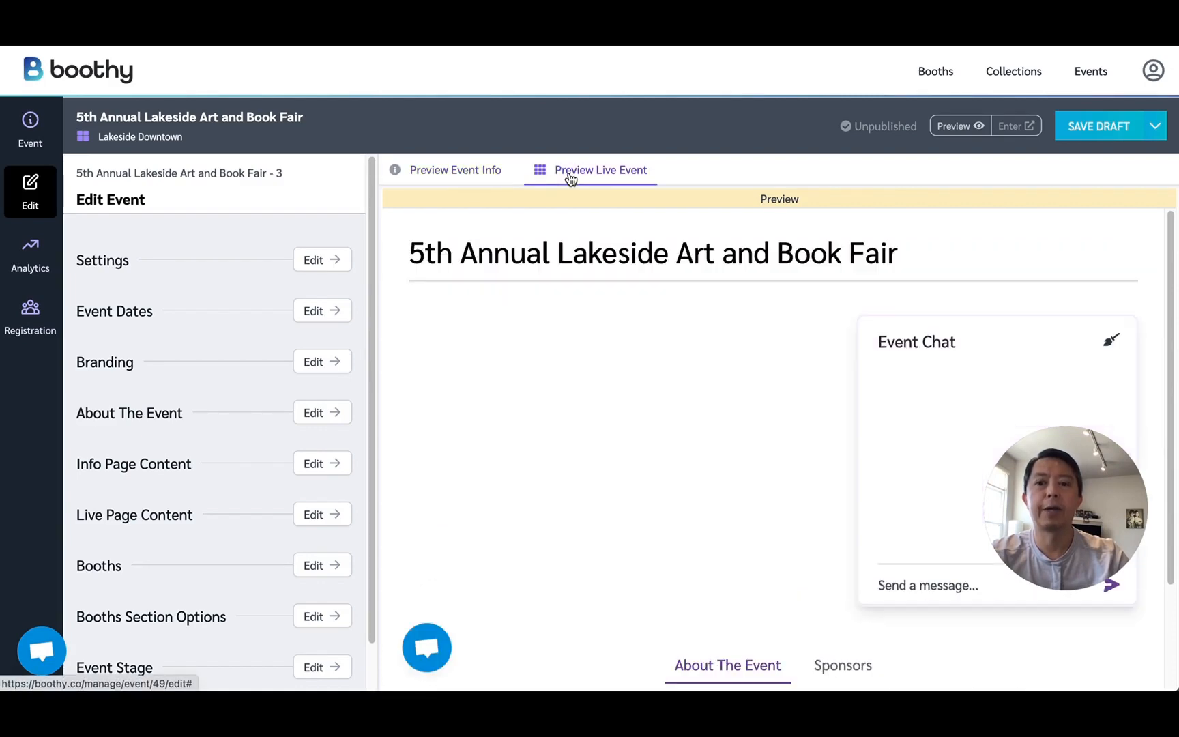
left_click(472, 176)
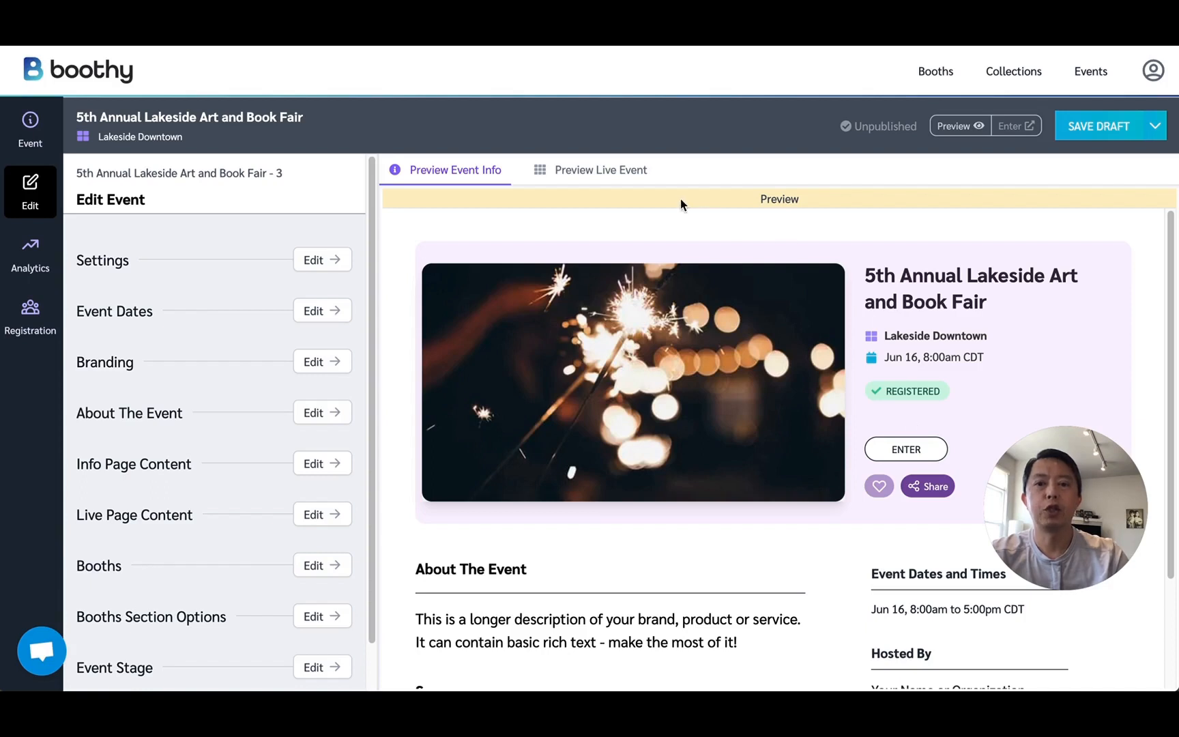
left_click(631, 180)
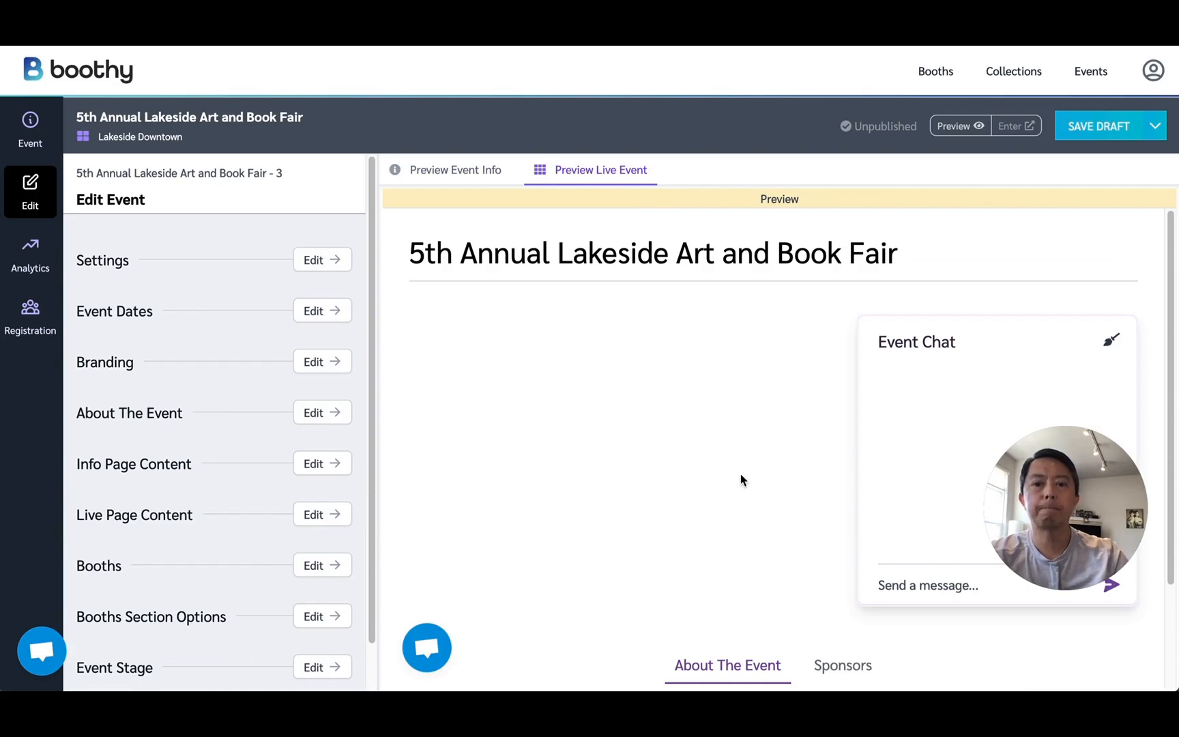
left_click(454, 172)
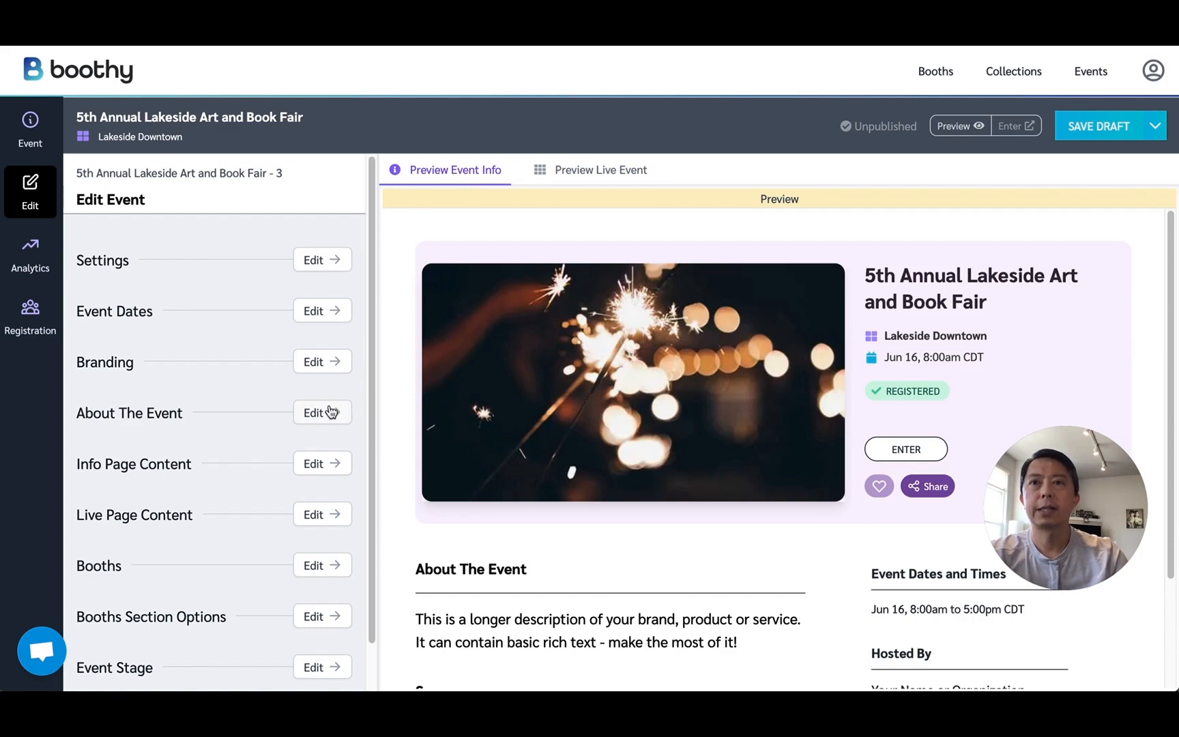
Set the first event date to Saturday, September 3, 2022, from 10:00 AM to 3:00 PM, keeping the Chicago time zone.
left_click(321, 315)
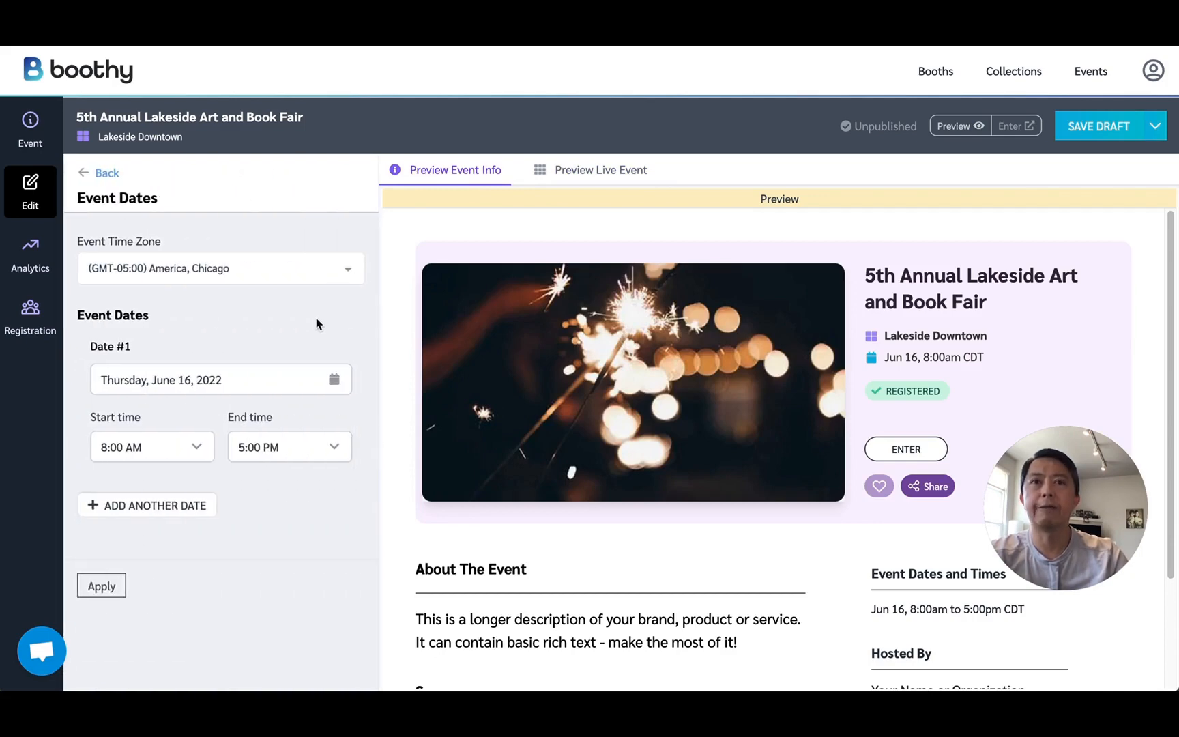
left_click(275, 272)
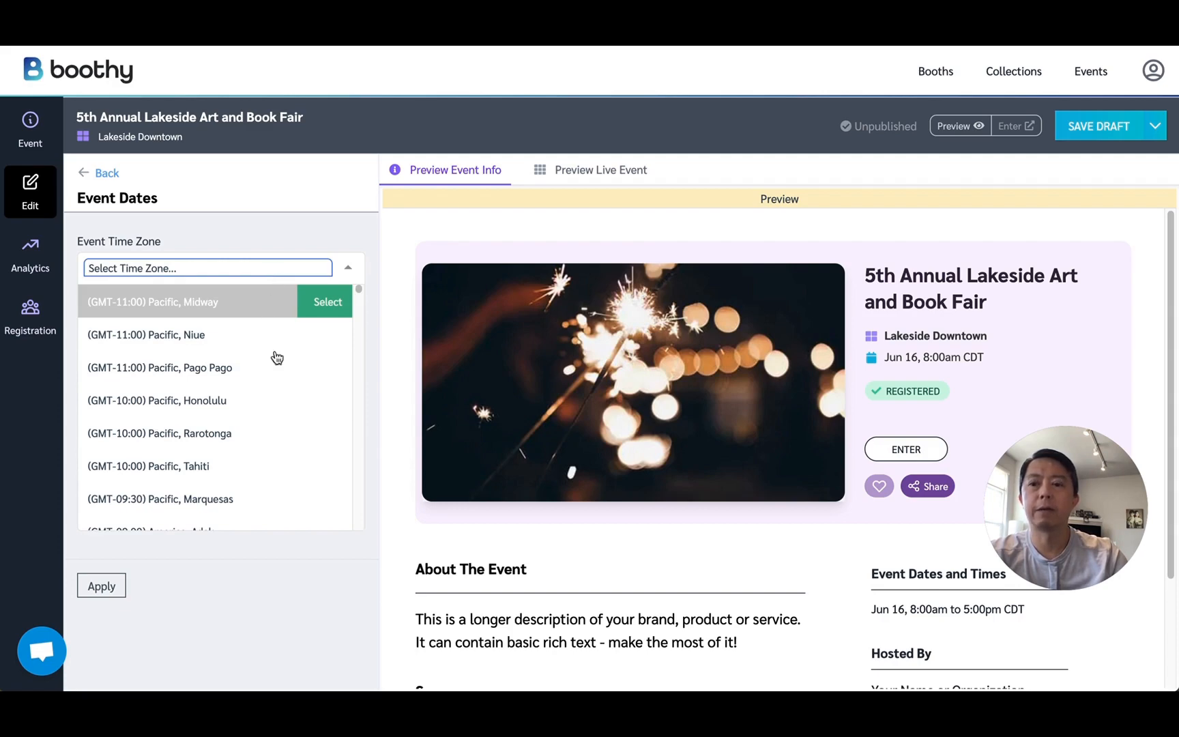
key("Escape")
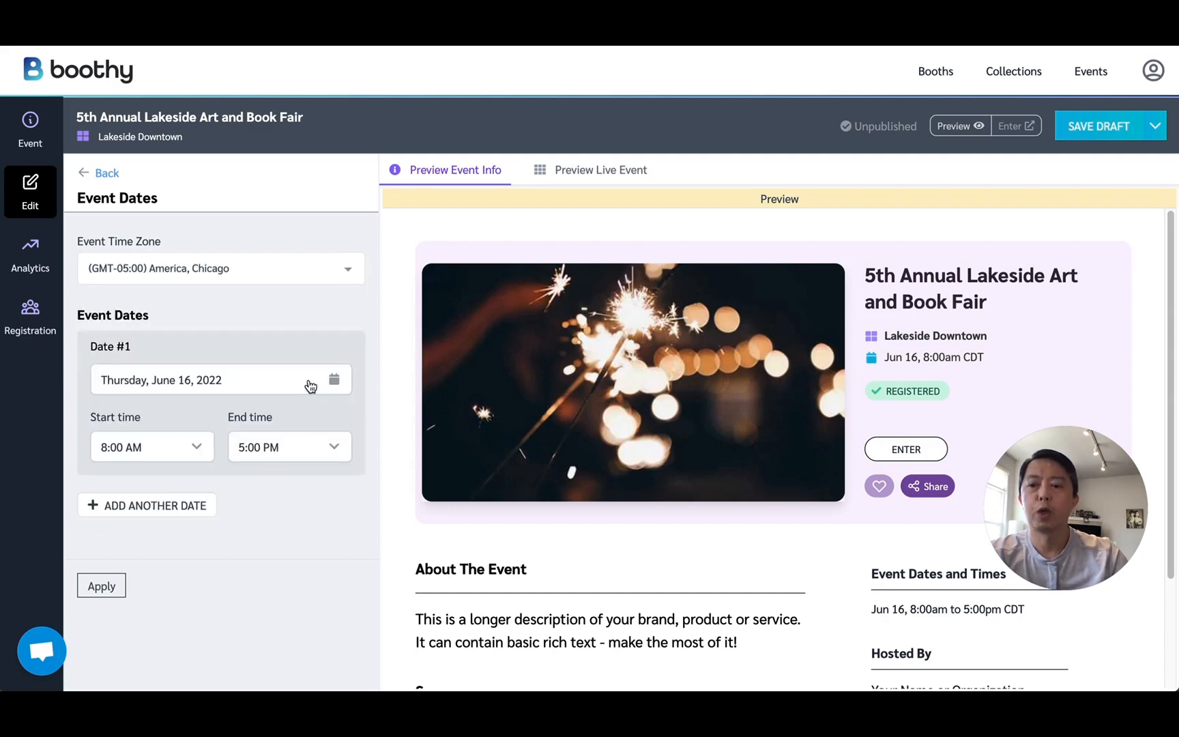
left_click(310, 386)
left_click(330, 411)
left_click(331, 412)
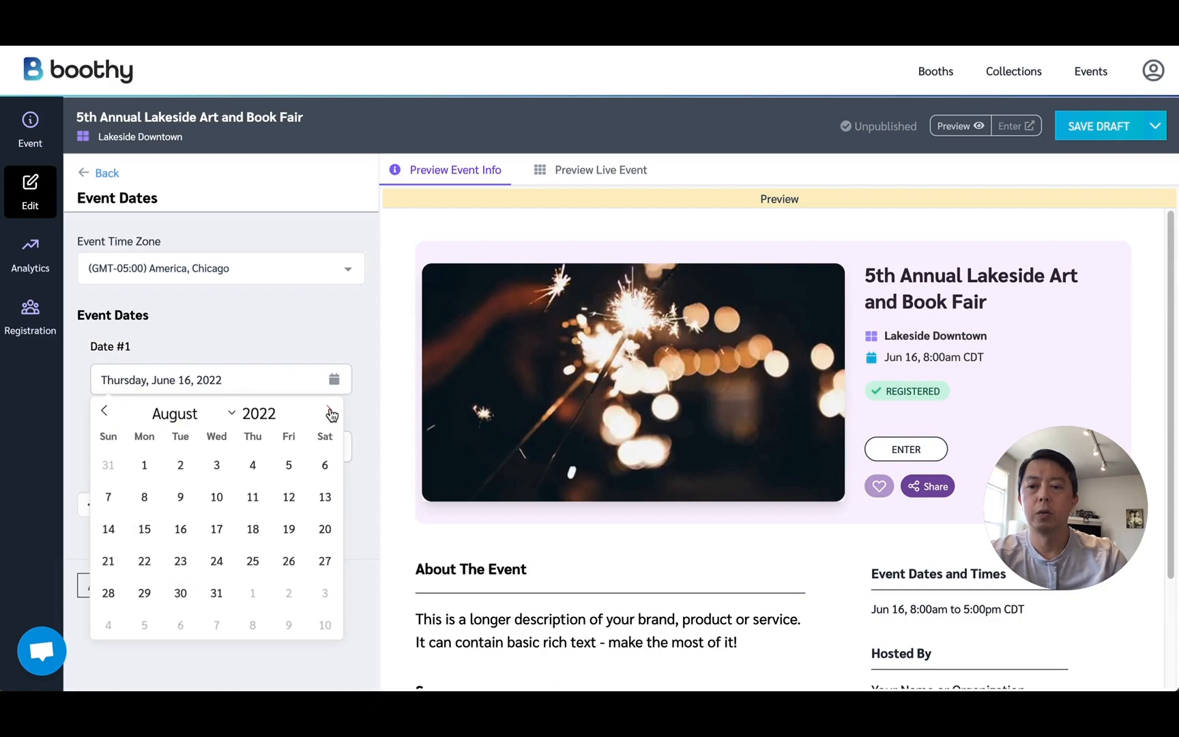
left_click(331, 412)
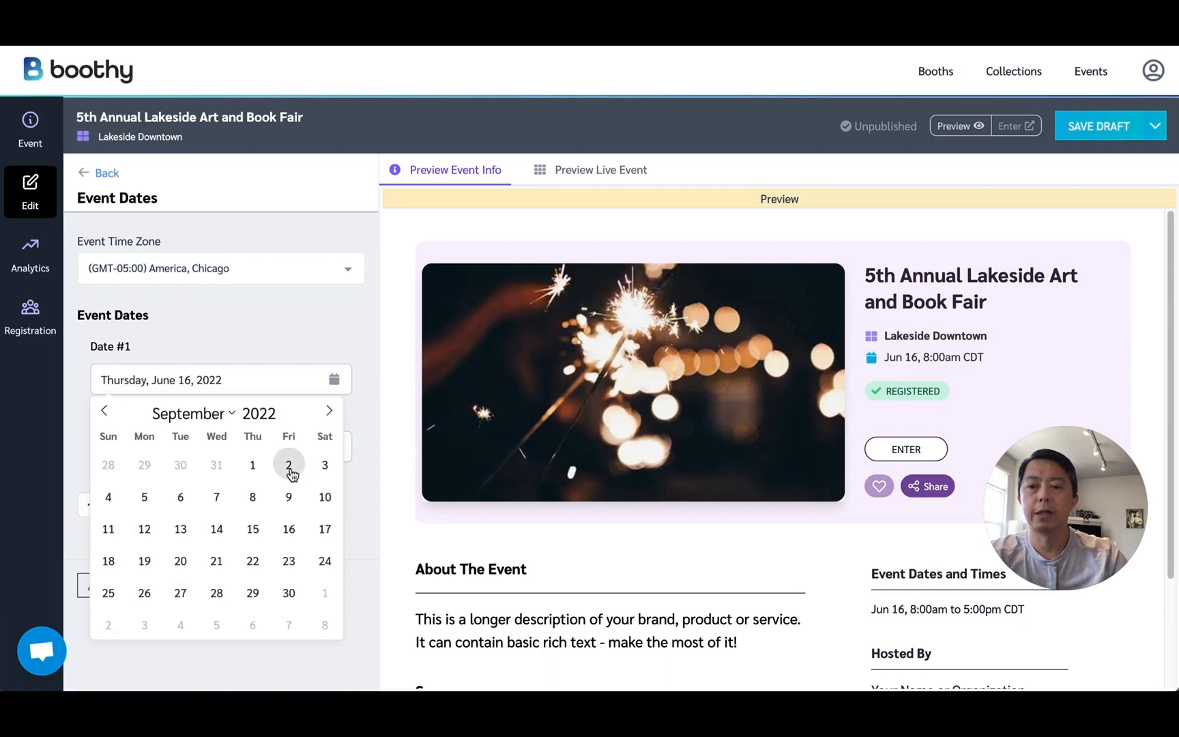
left_click(326, 470)
Add a second event date, Sunday, September 4, 2022, from 12:00 PM to 3:00 PM, and apply the dates.
left_click(147, 507)
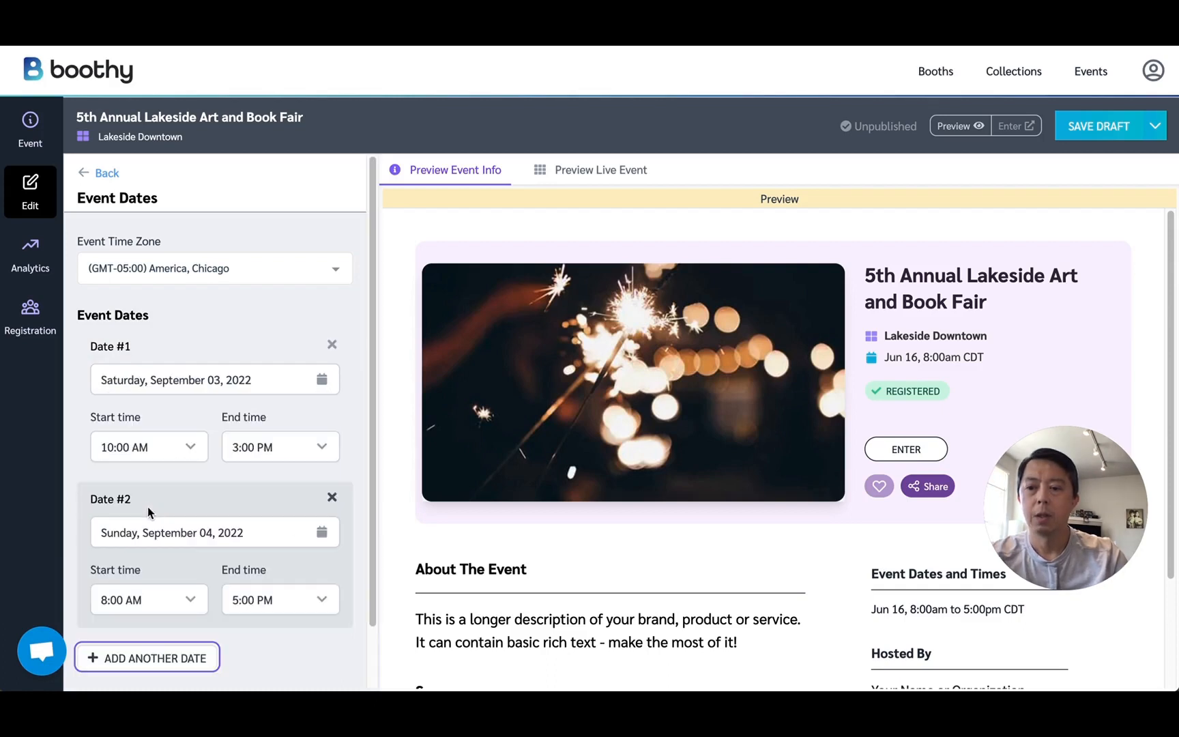
scroll(181, 583, "down", 1)
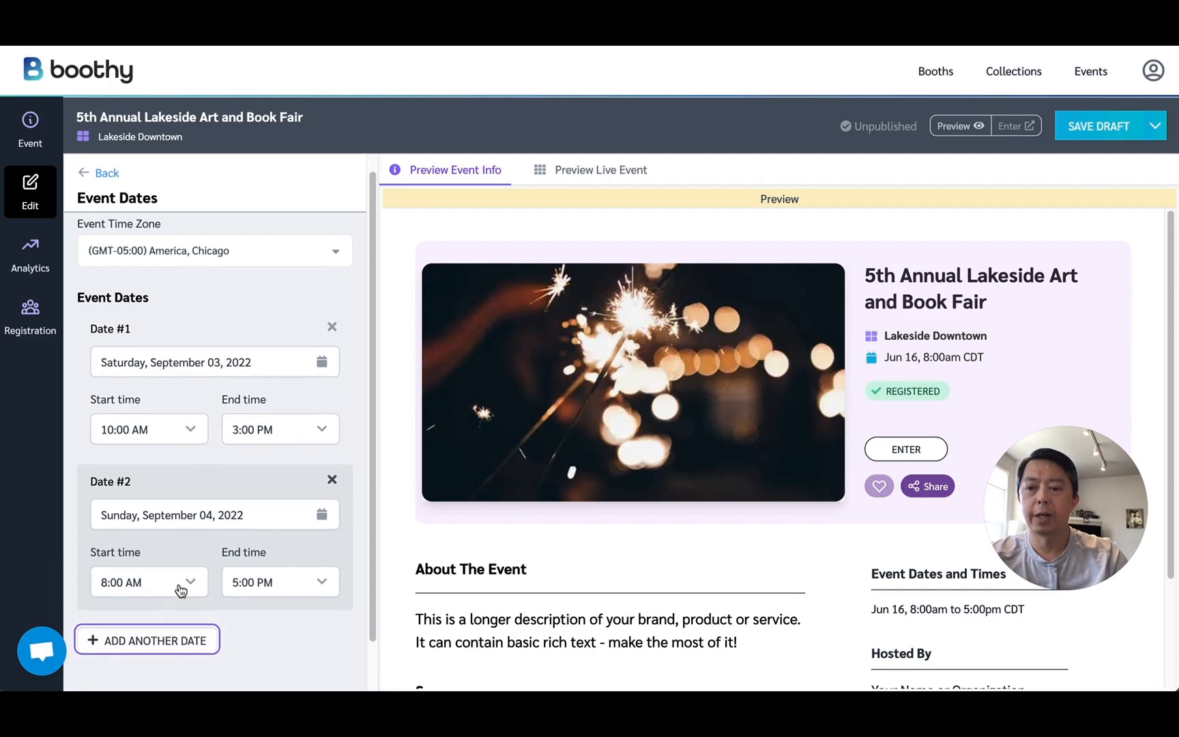
left_click(181, 592)
left_click(113, 668)
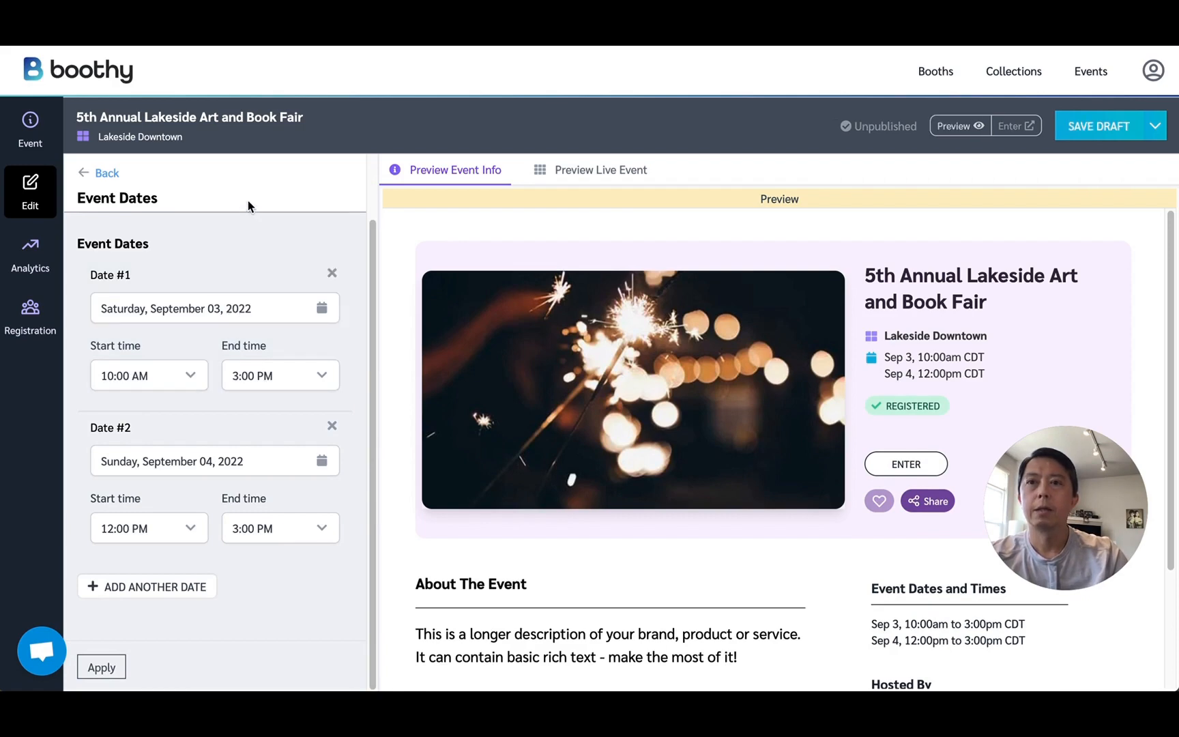
left_click(109, 173)
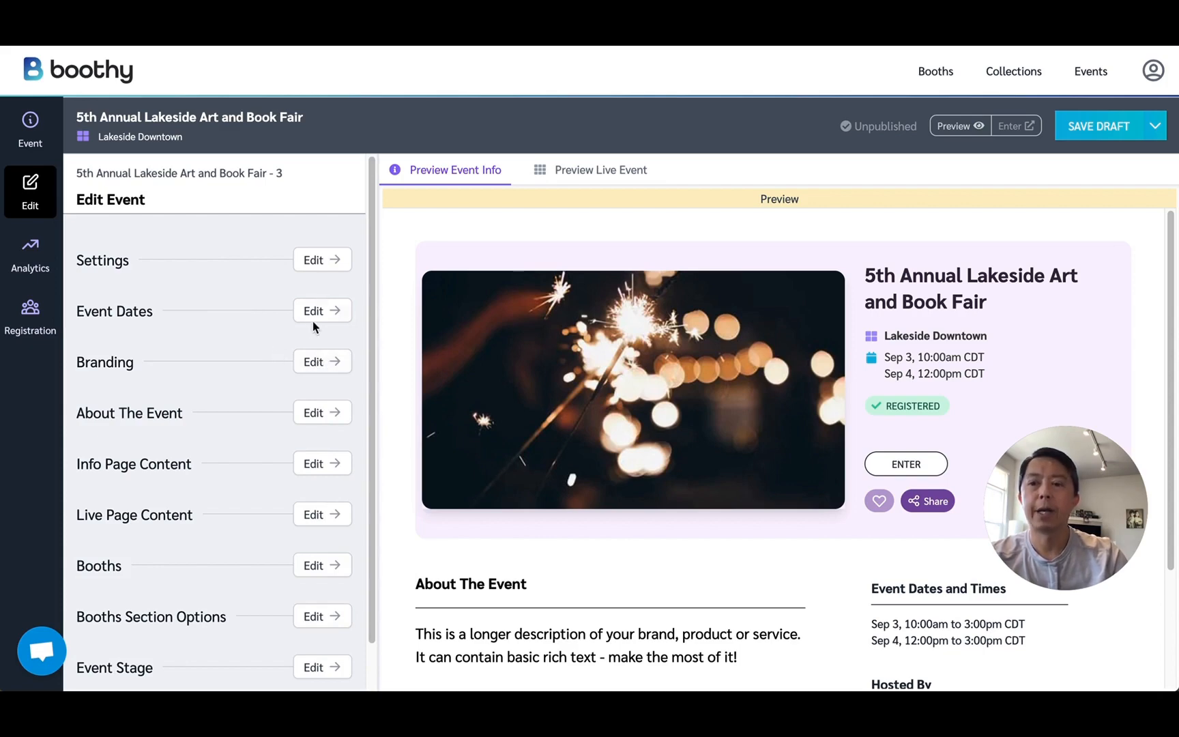
Set the event card image in the branding settings to fall-into-artsMDB_4670.jpg from the media library.
left_click(316, 365)
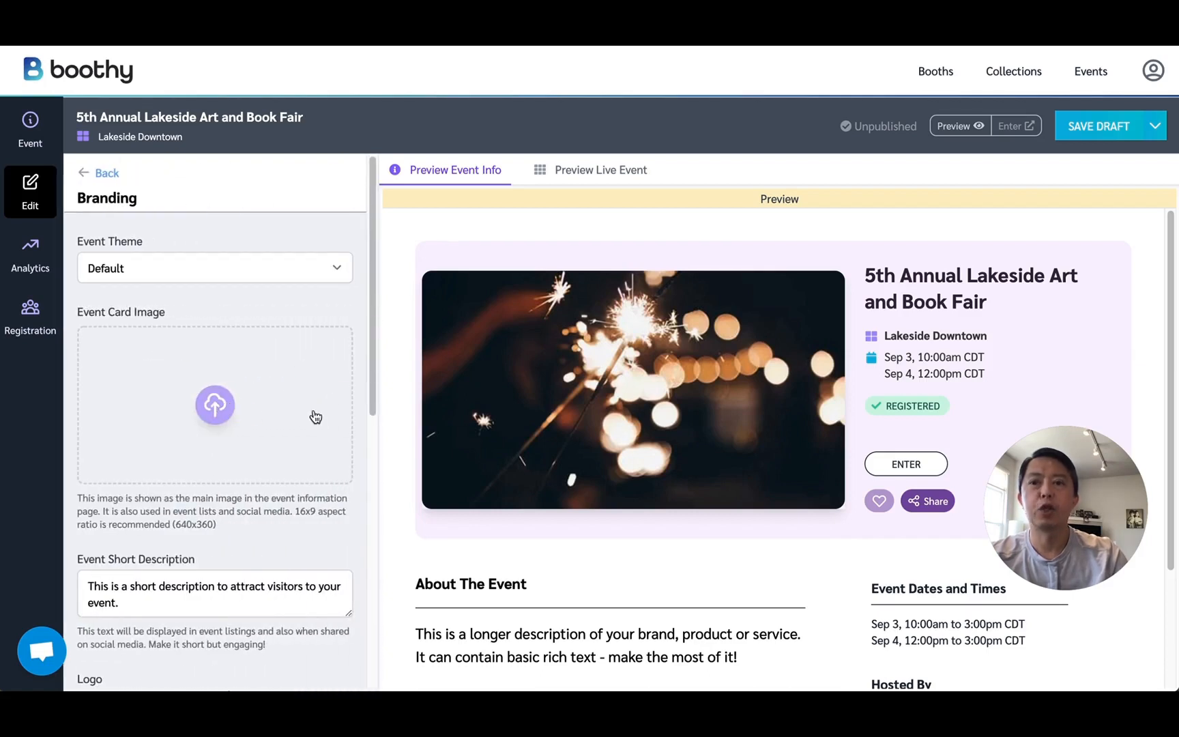
left_click(215, 407)
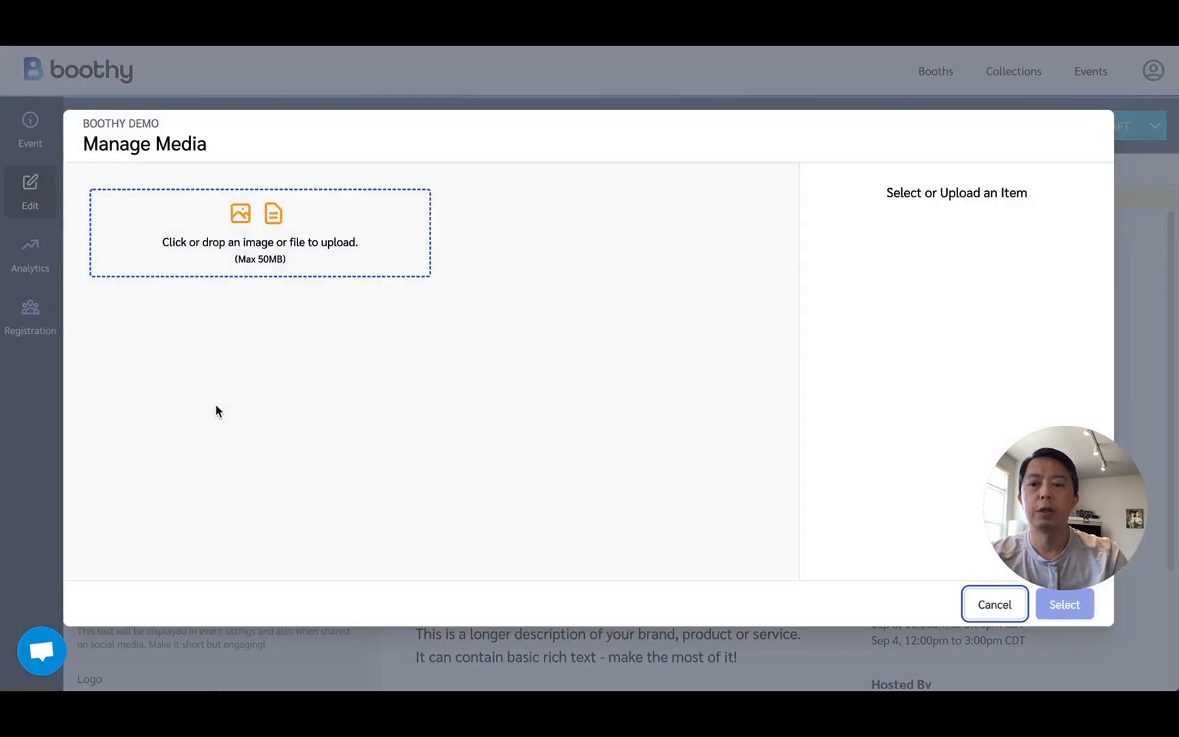
left_click(325, 356)
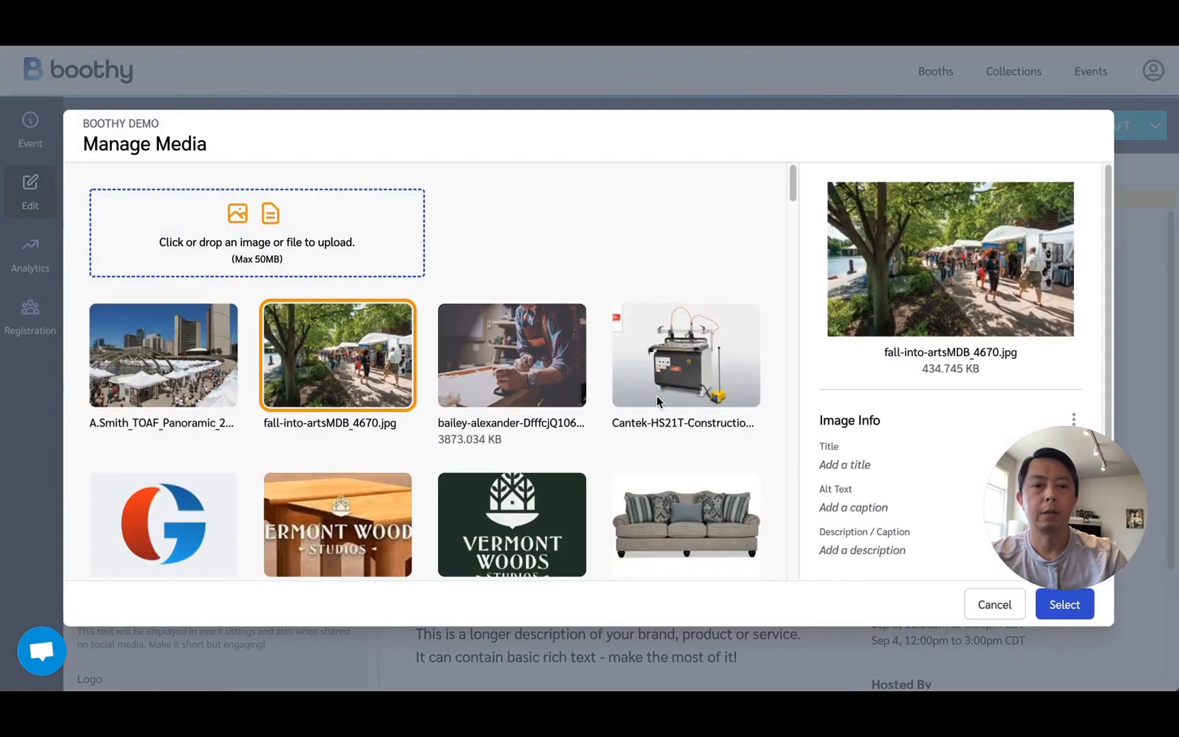
left_click(1060, 608)
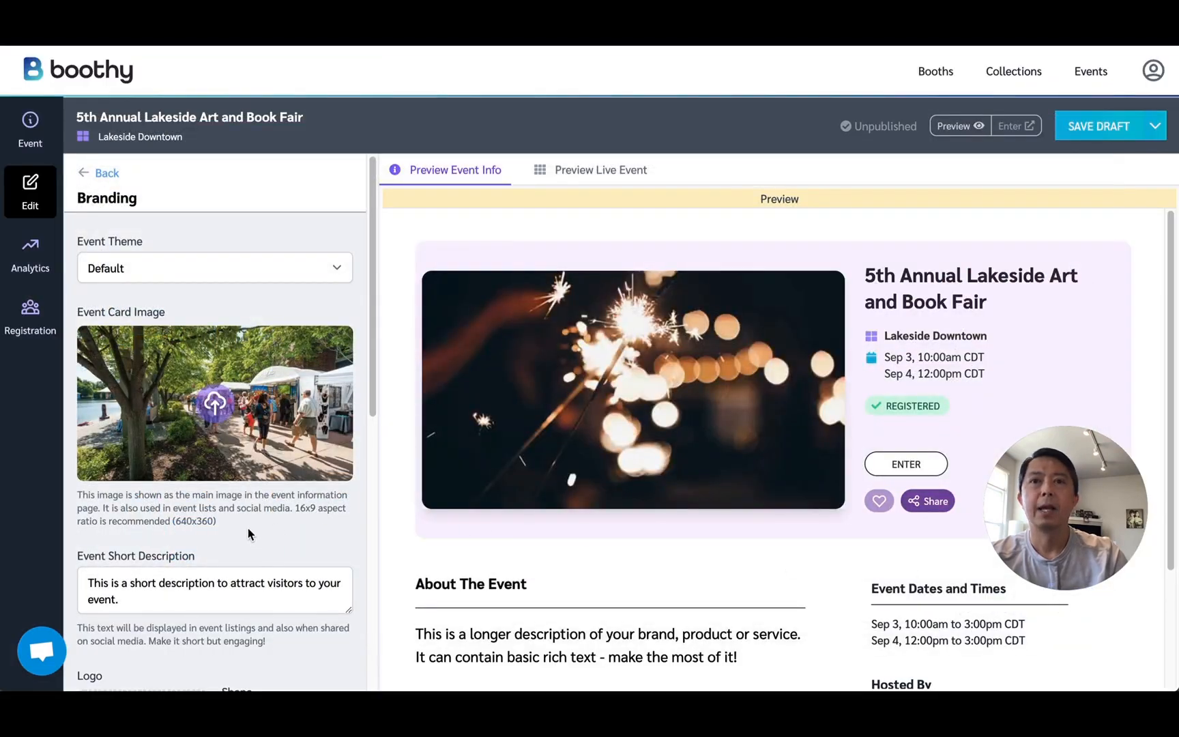
Replace the short description with text about the annual Labor Day weekend fair promoting local artists and authors, and set the event theme to Green.
scroll(246, 533, "down", 3)
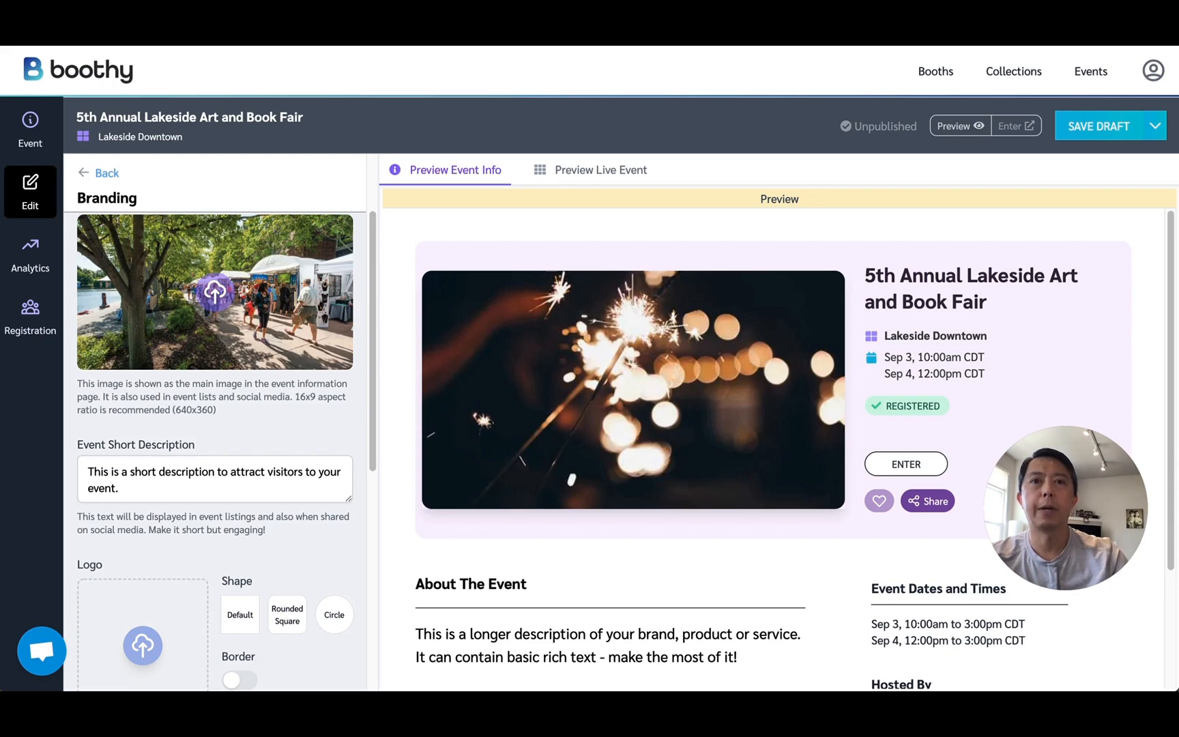
scroll(318, 334, "up", 2)
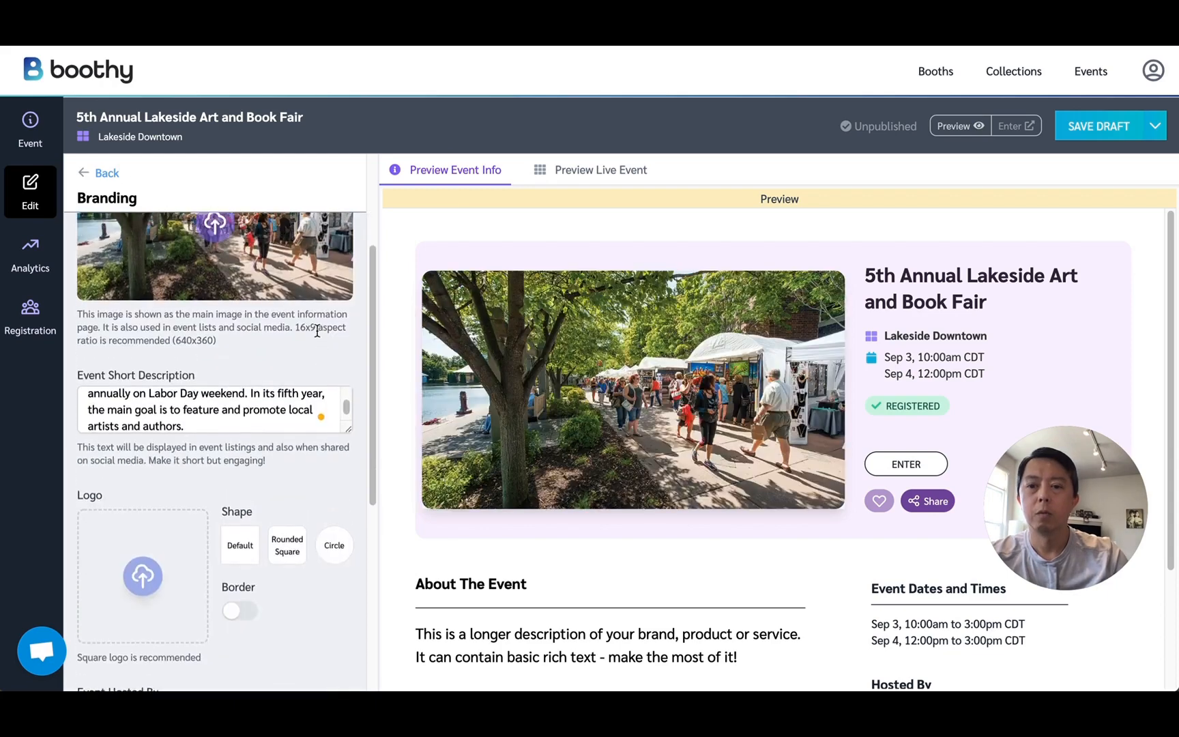
scroll(316, 344, "up", 1)
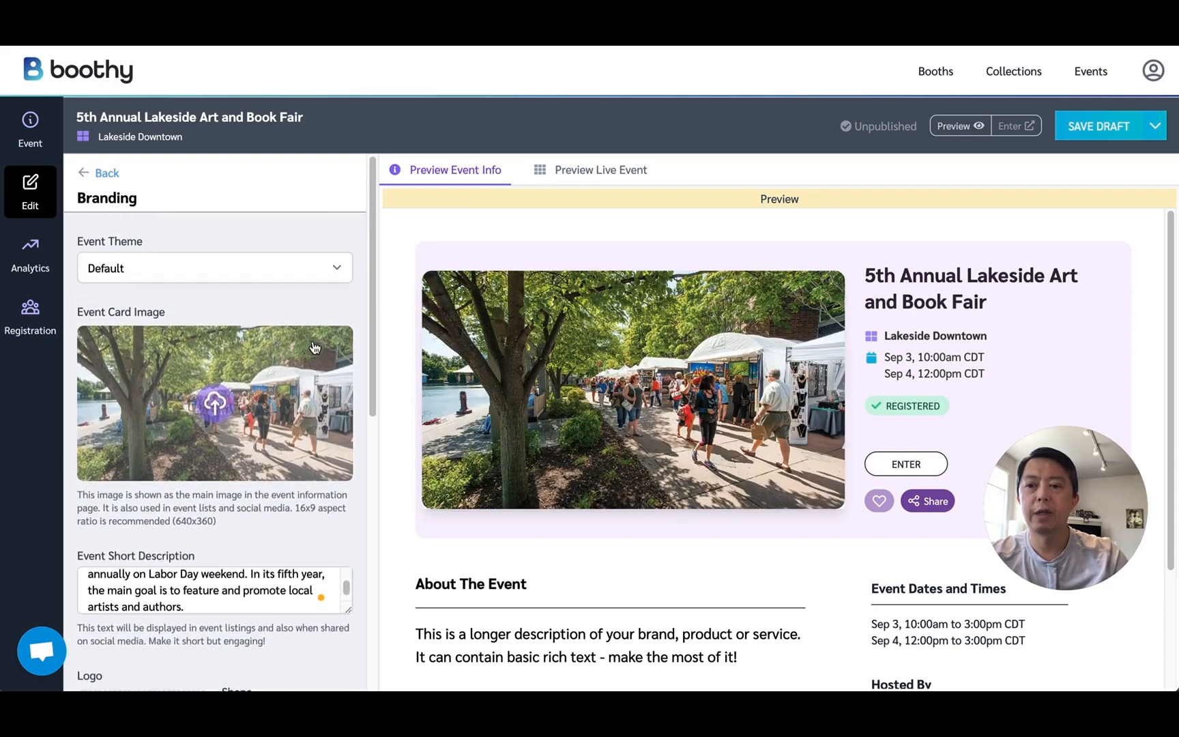
left_click(316, 266)
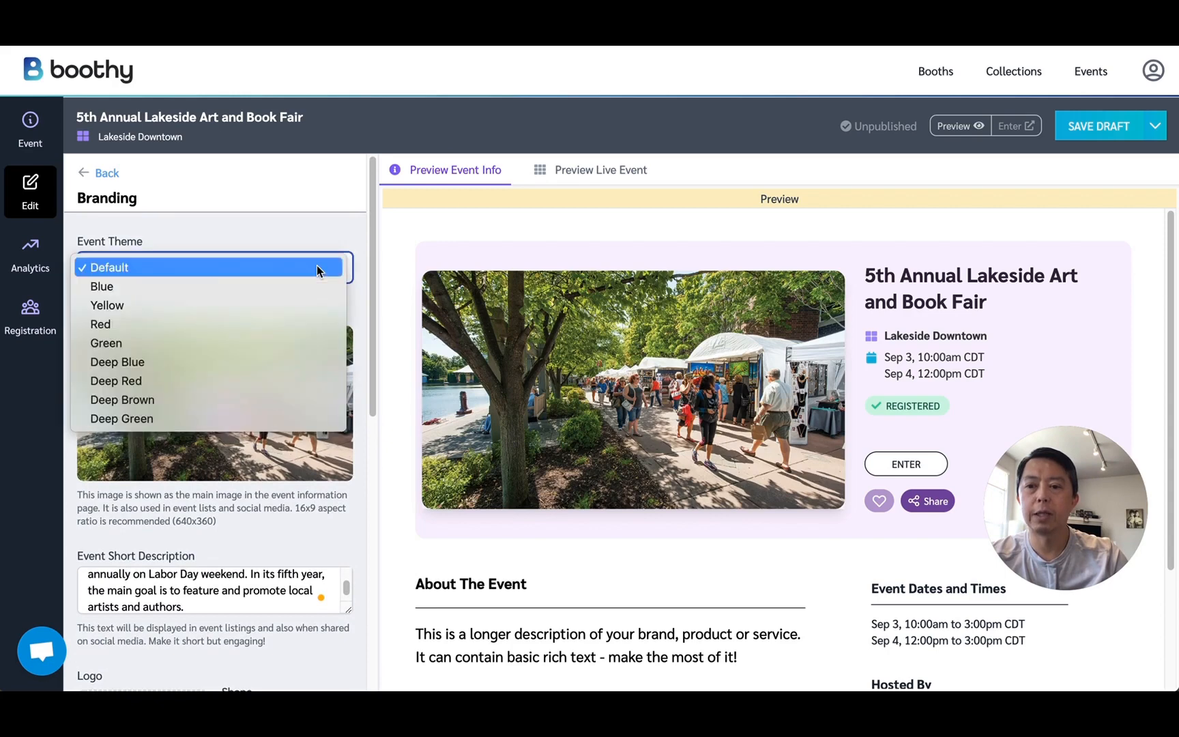
left_click(282, 341)
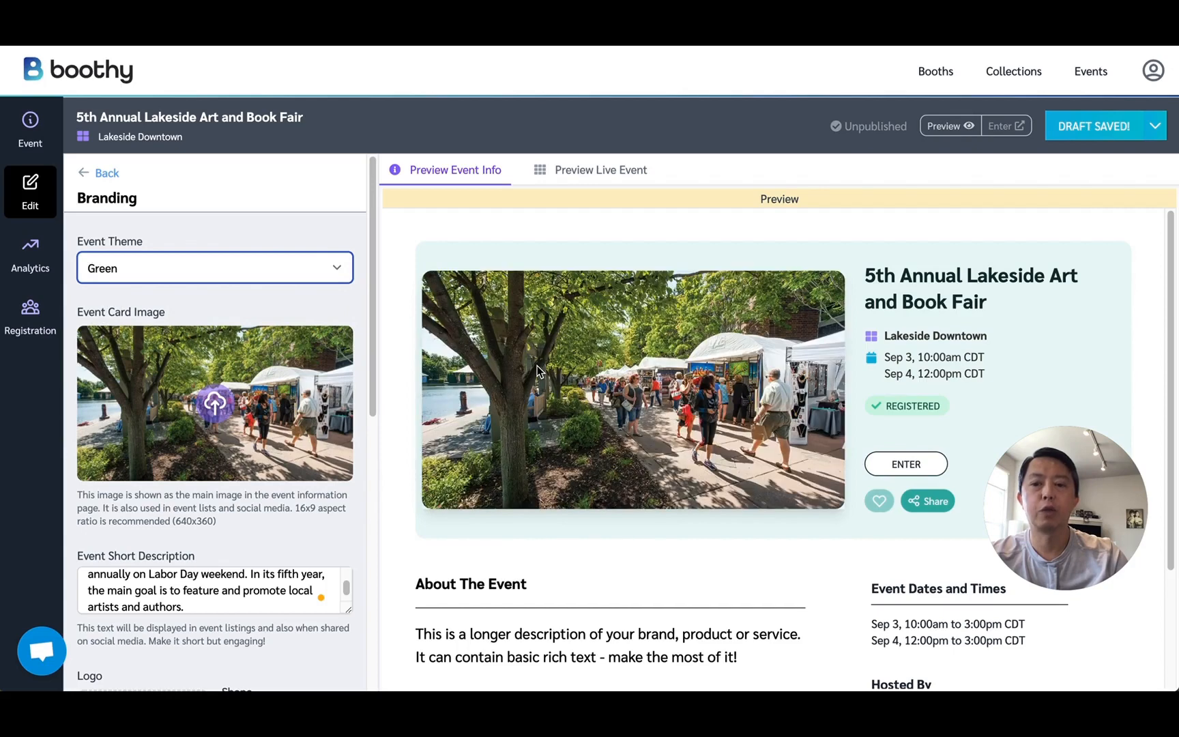
Set the event host to Lakeside Chamber of Commerce and choose art-collective-logo.png from the media library as the logo.
scroll(289, 492, "down", 5)
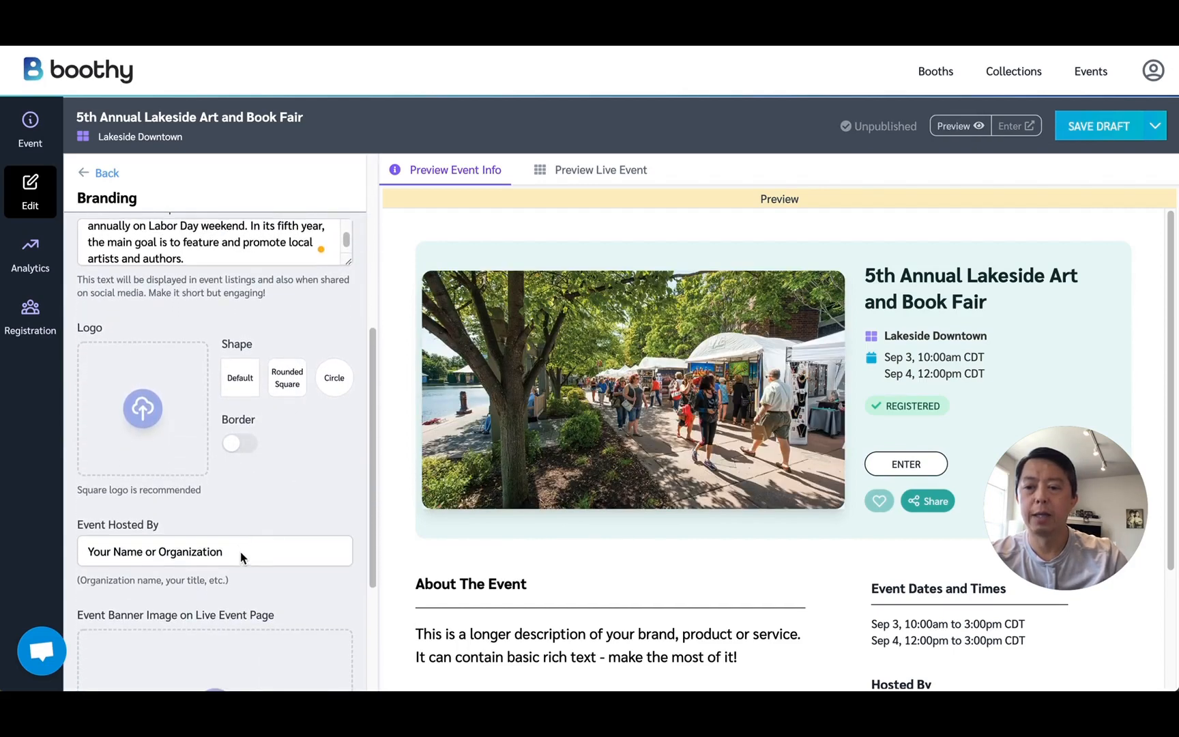
left_click_drag(238, 554, 65, 554)
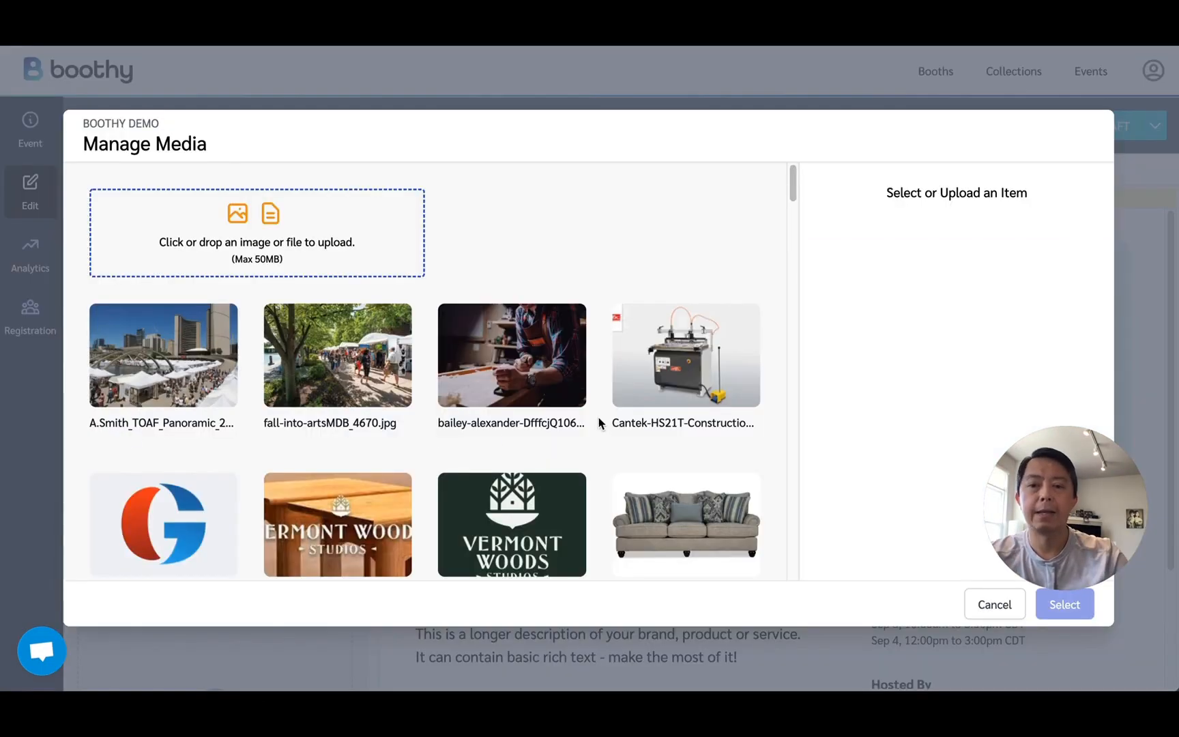
scroll(600, 421, "down", 7)
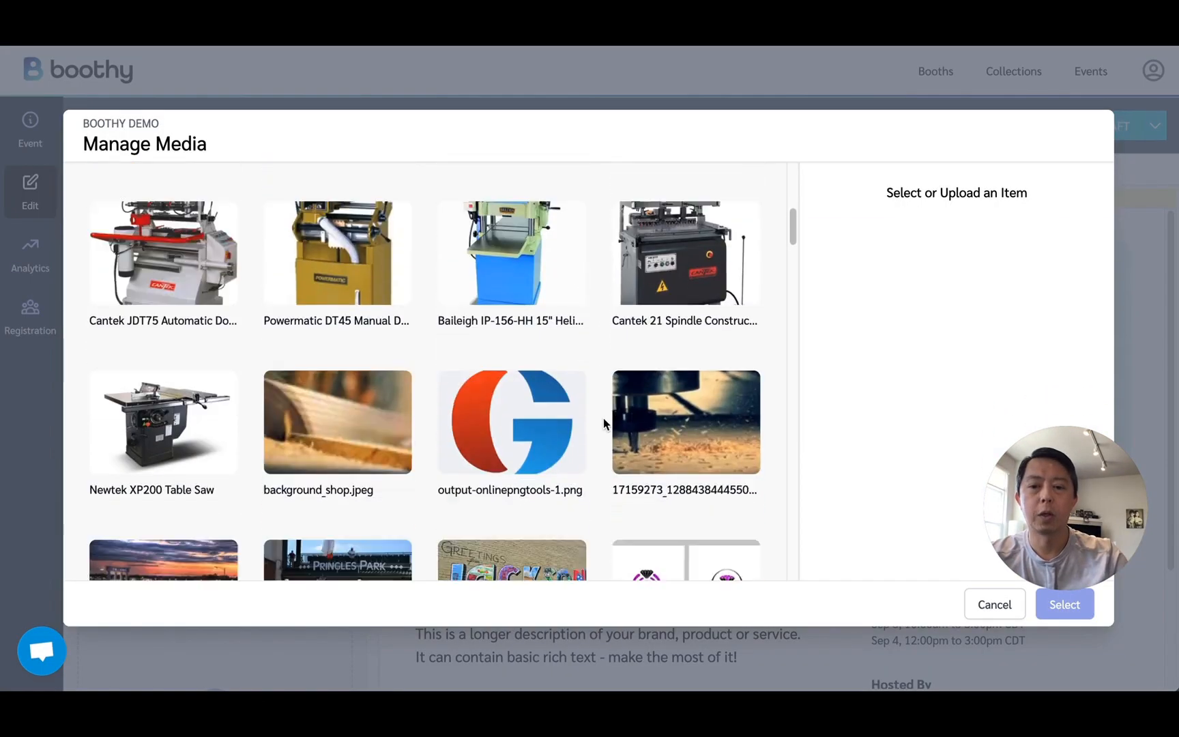
scroll(604, 419, "down", 10)
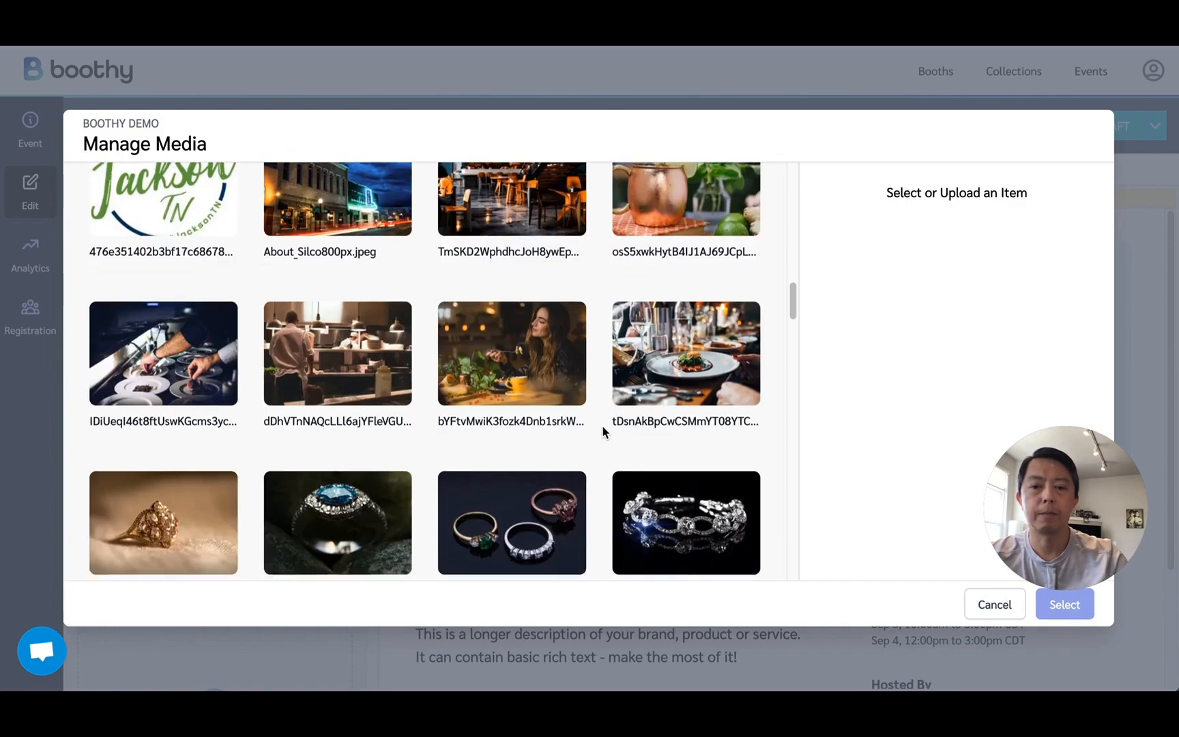
scroll(603, 431, "down", 15)
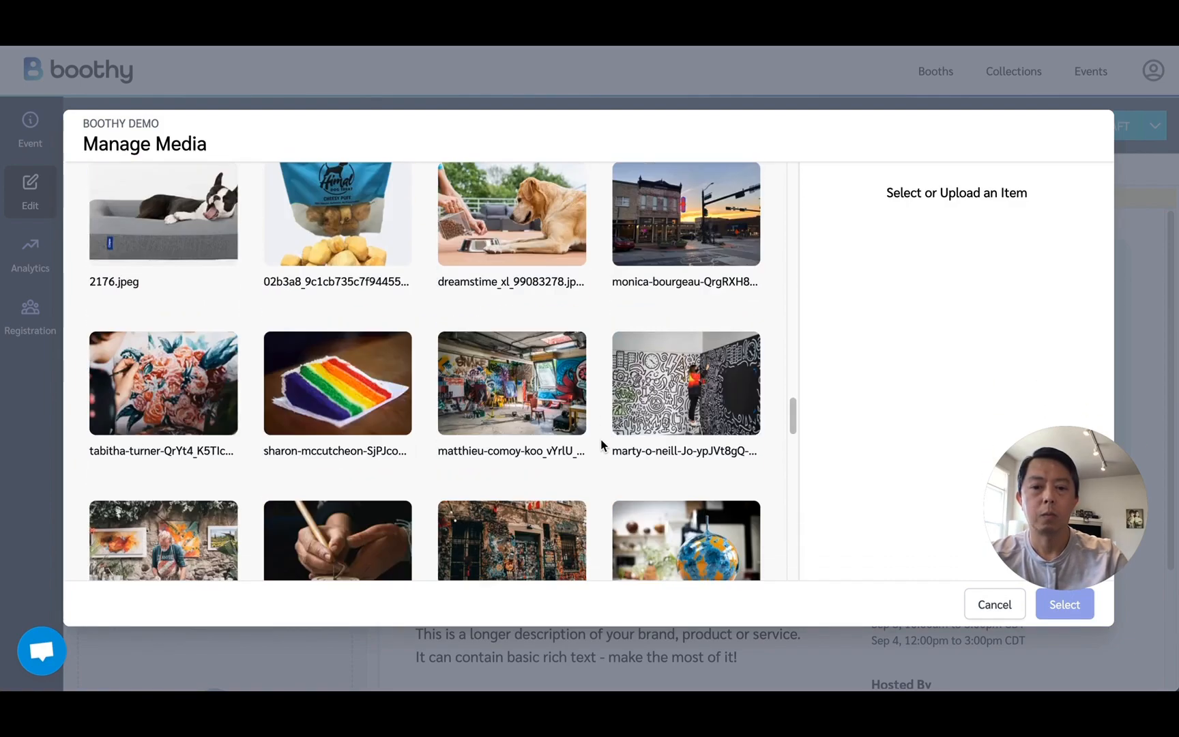
scroll(600, 443, "down", 10)
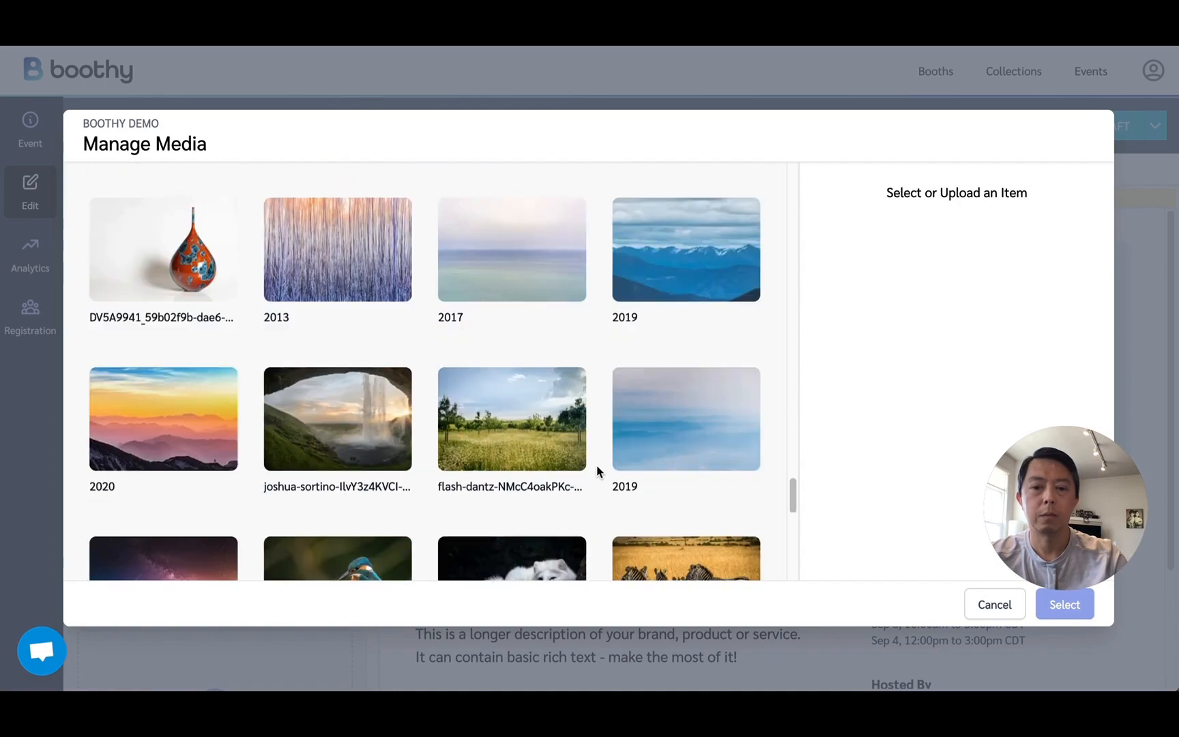
scroll(598, 478, "down", 6)
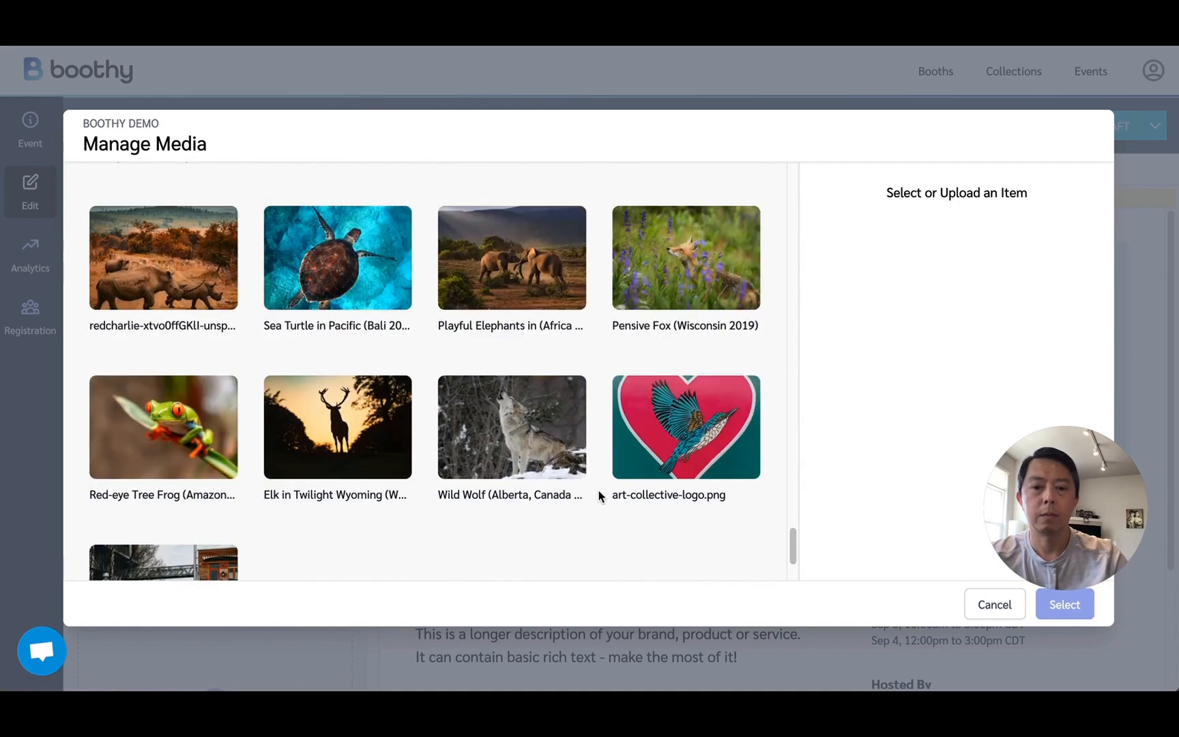
left_click(716, 447)
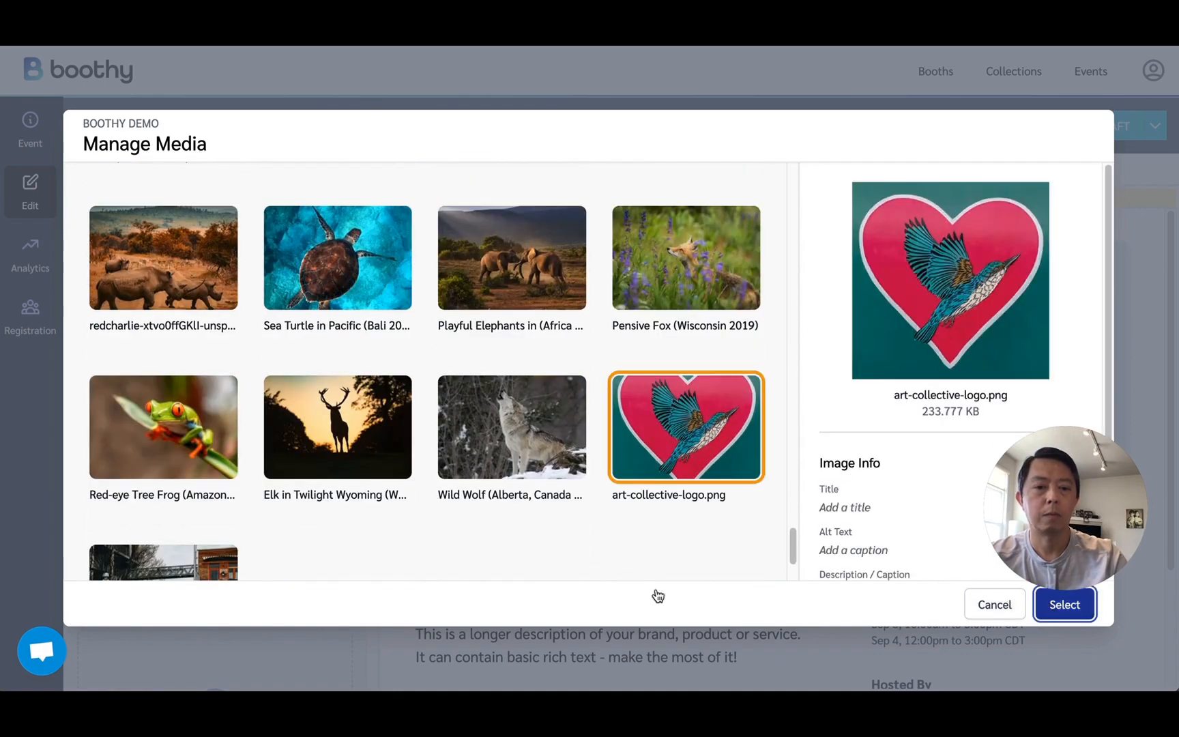
Preview the live event and set its banner image to fall-into-artsMDB_4670.jpg, finishing the branding settings.
scroll(195, 510, "down", 3)
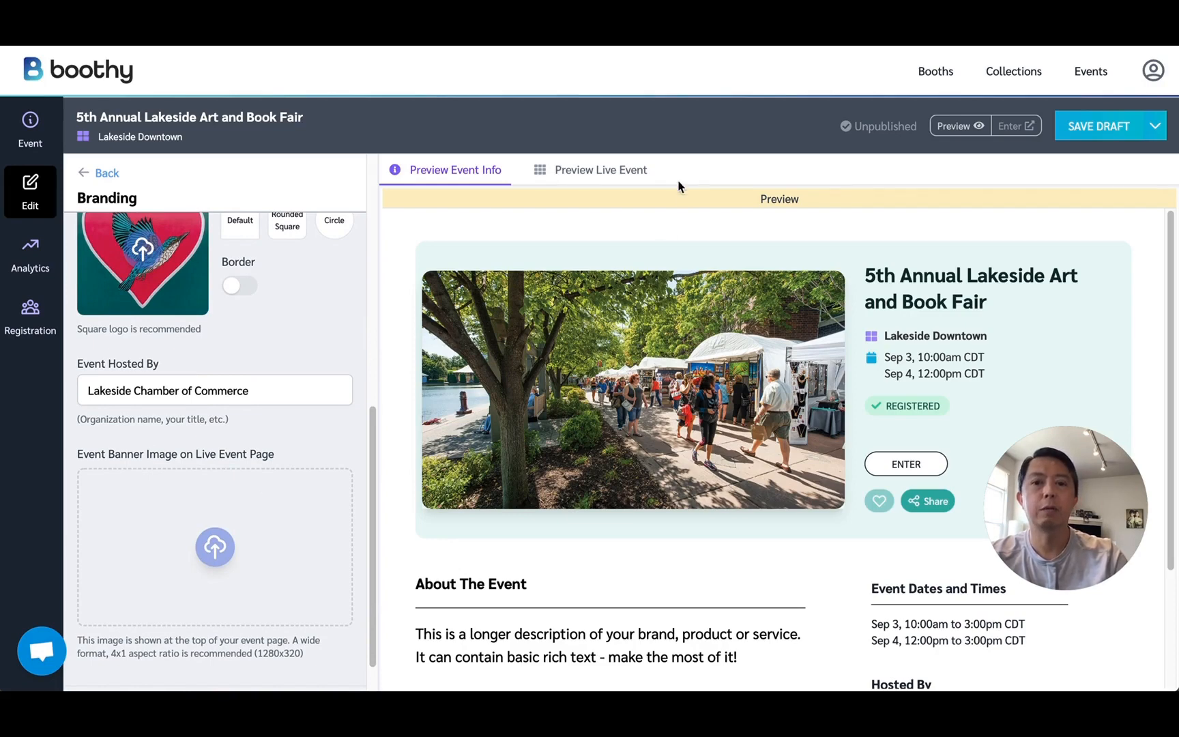
left_click(611, 181)
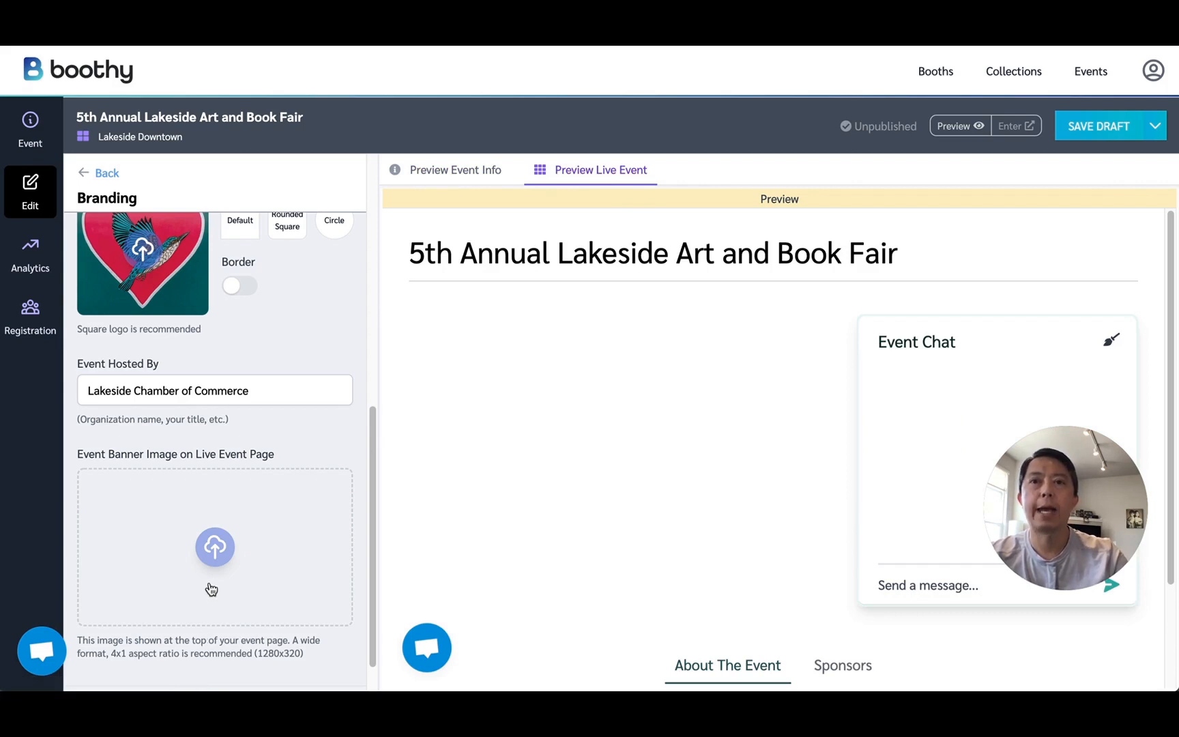
left_click(215, 546)
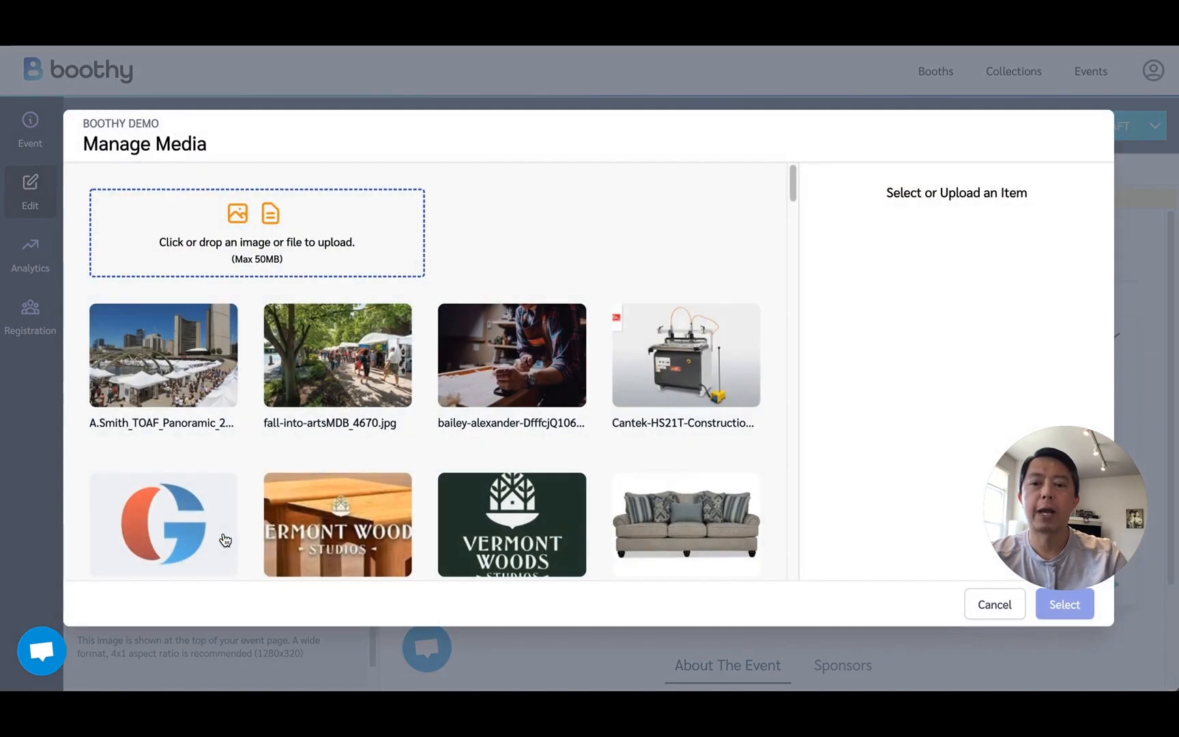
left_click(321, 382)
left_click(1064, 604)
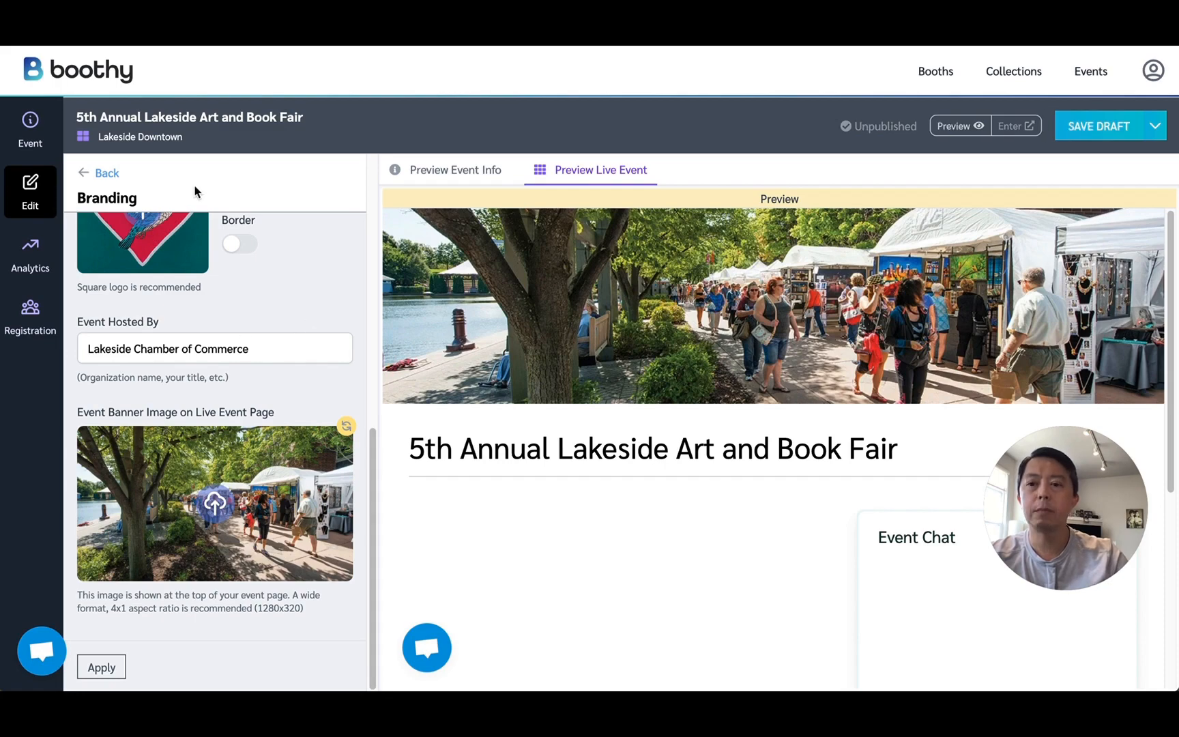
left_click(105, 173)
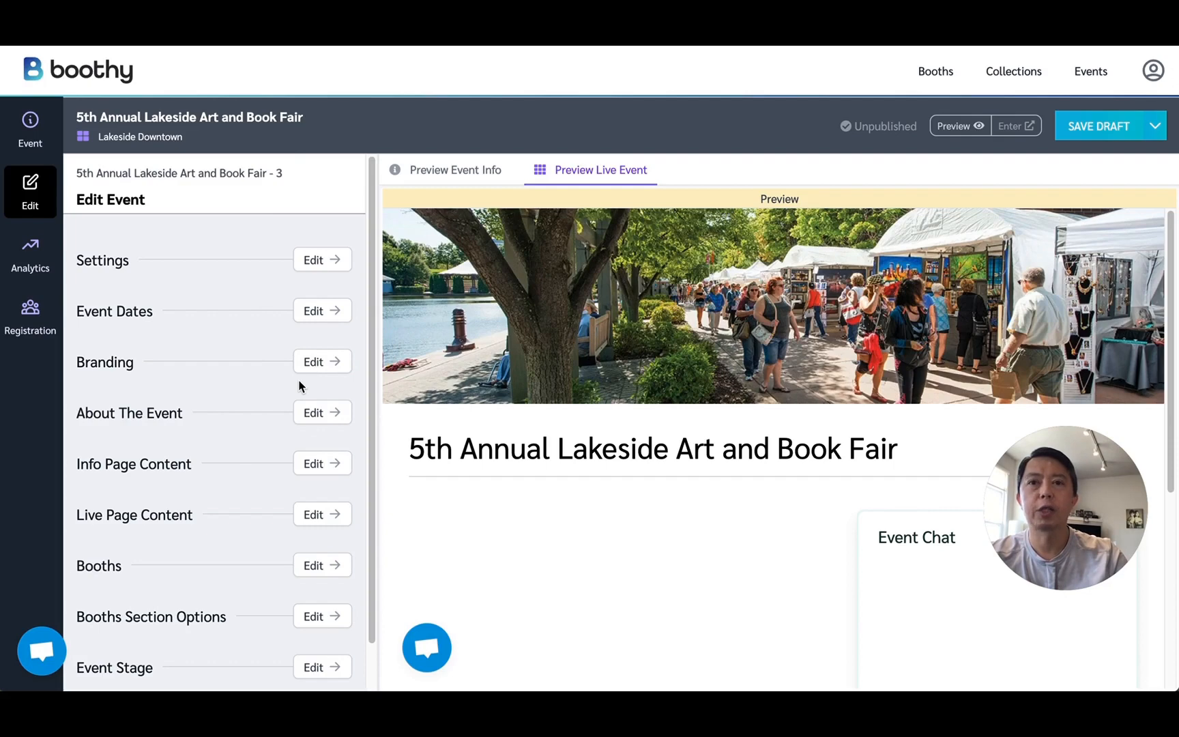
Replace the About The Event description with text on the two-day Lakeside Art Fair, local talent and virtual participation, and apply it.
left_click(321, 413)
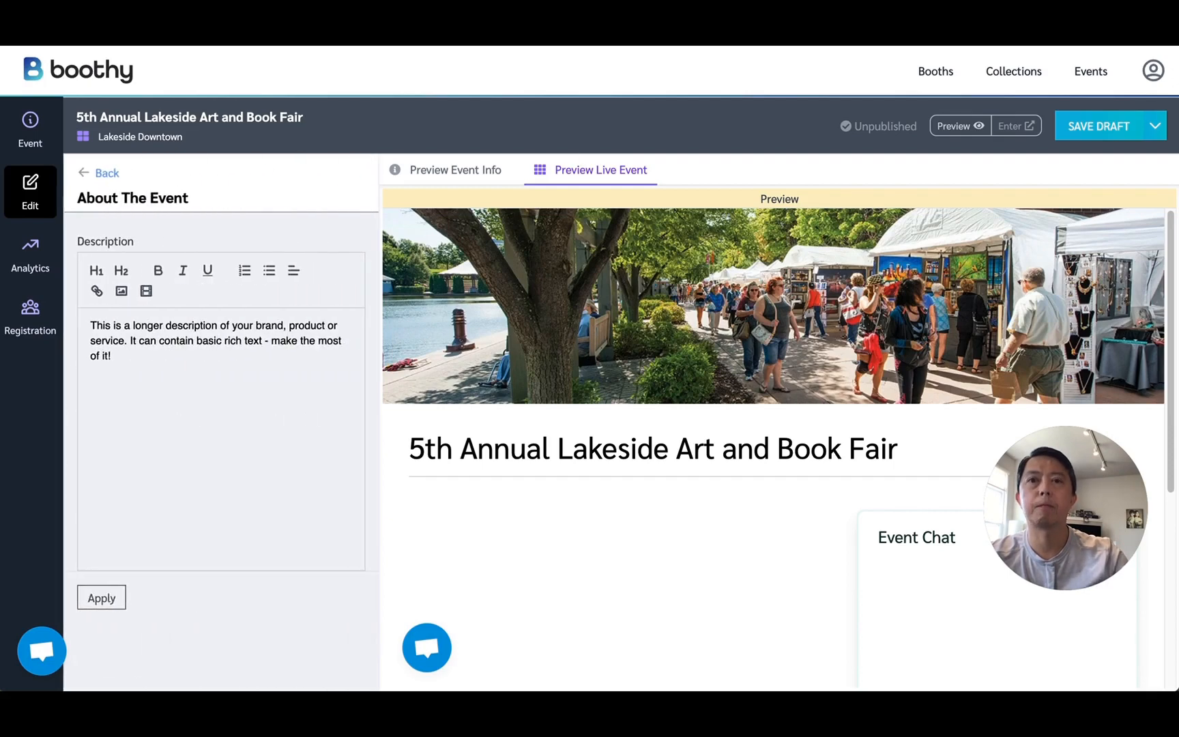
key("ctrl+a")
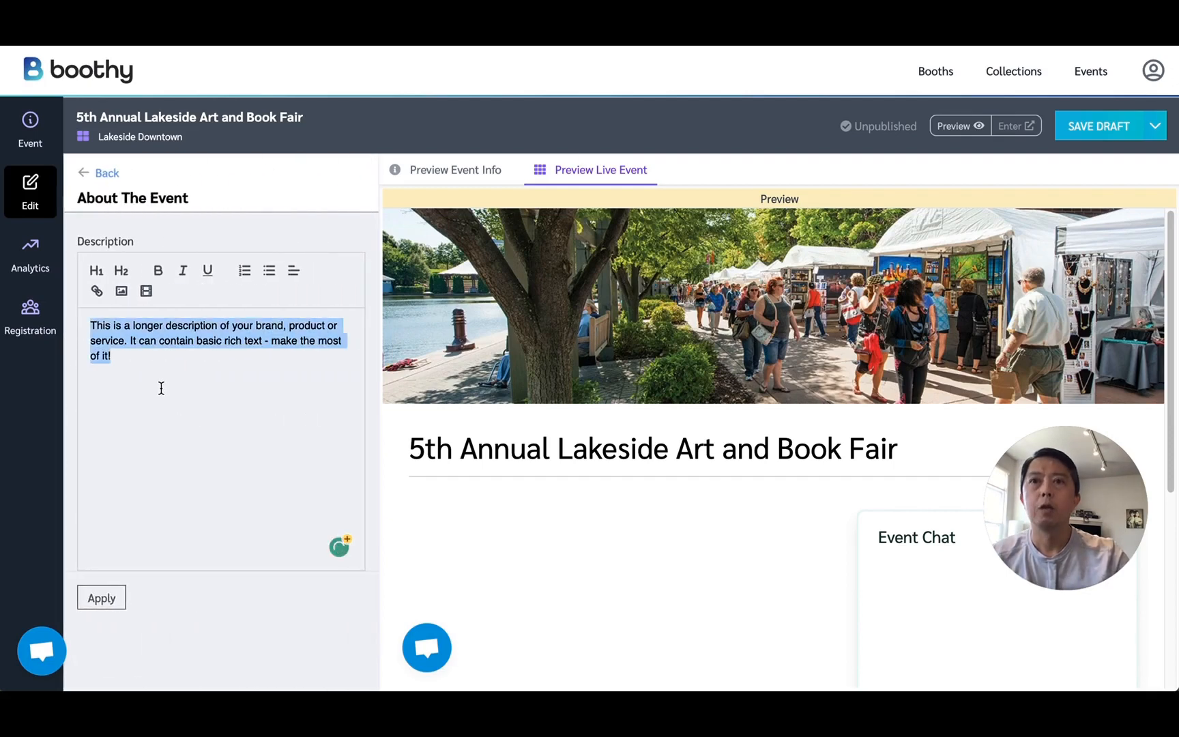
type("The Lakeside Art Fair is a two-day event held annually on Labor Day. In its fifth year, the main goal is to feature and promote local artists and authors. In addition to the in-person event, we are also offering an opportunity to engage with them virtually. Connect with our creative community, in-person or virtual, and meet and support all our amazing local talents.")
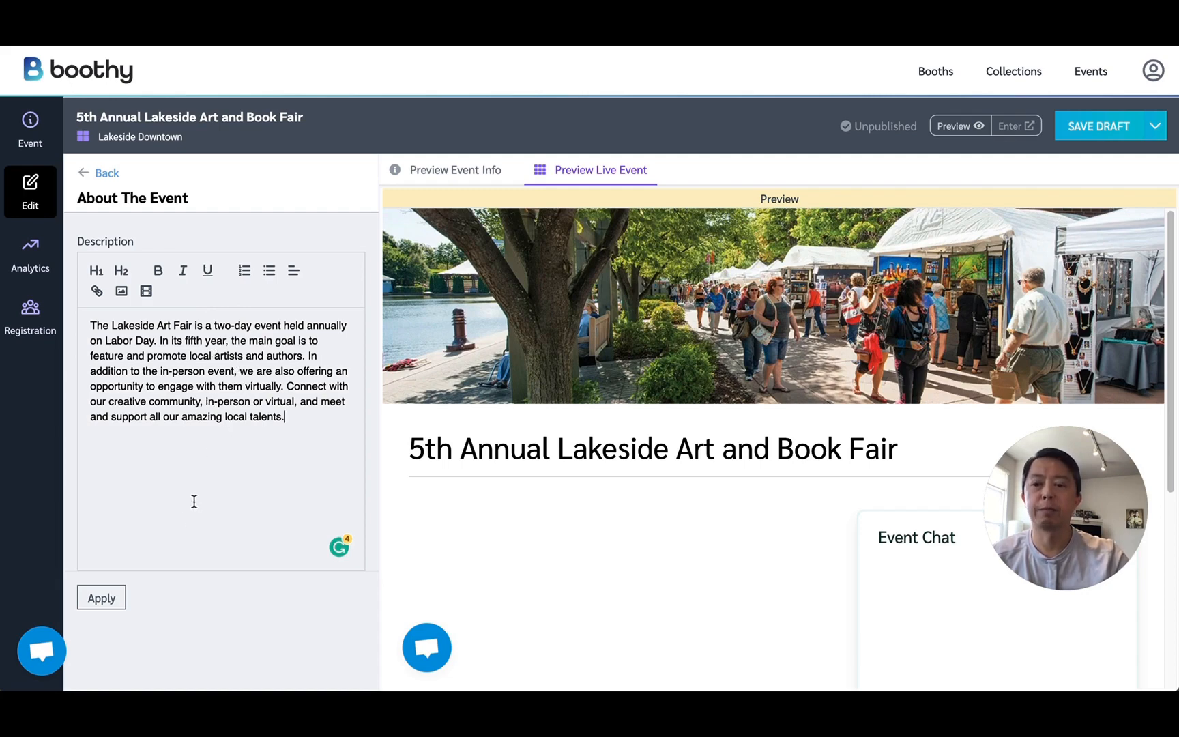
left_click(103, 599)
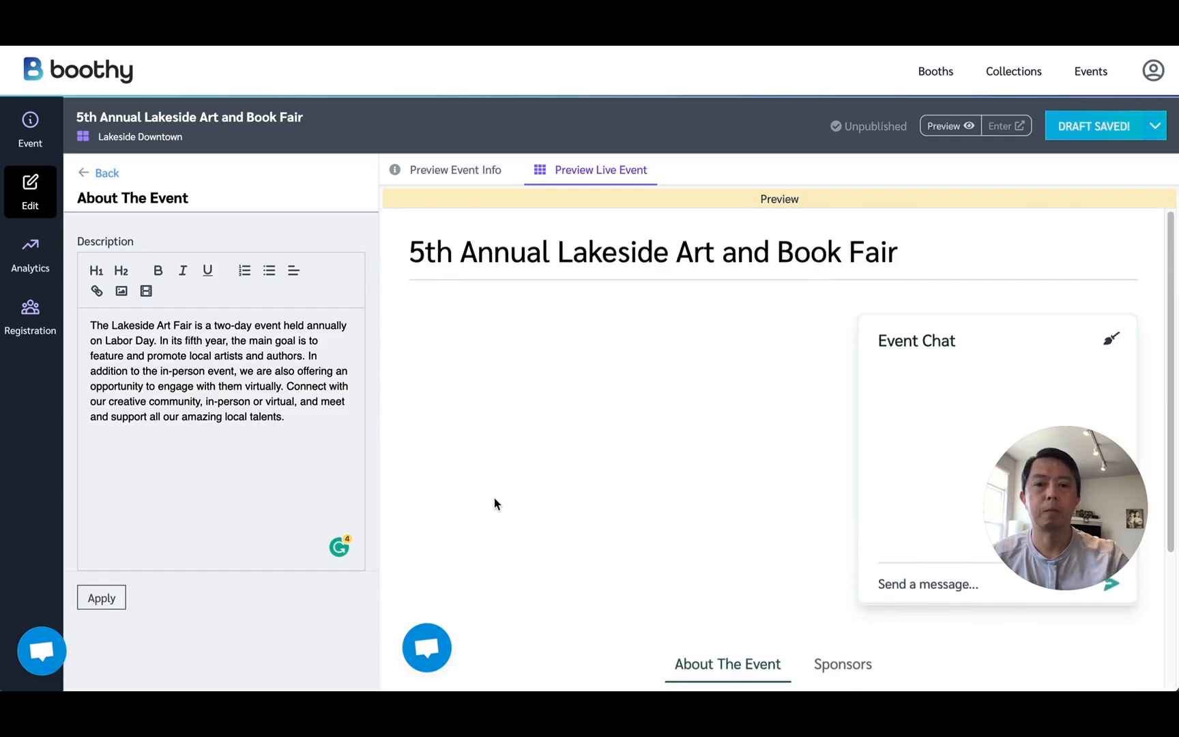
left_click(107, 173)
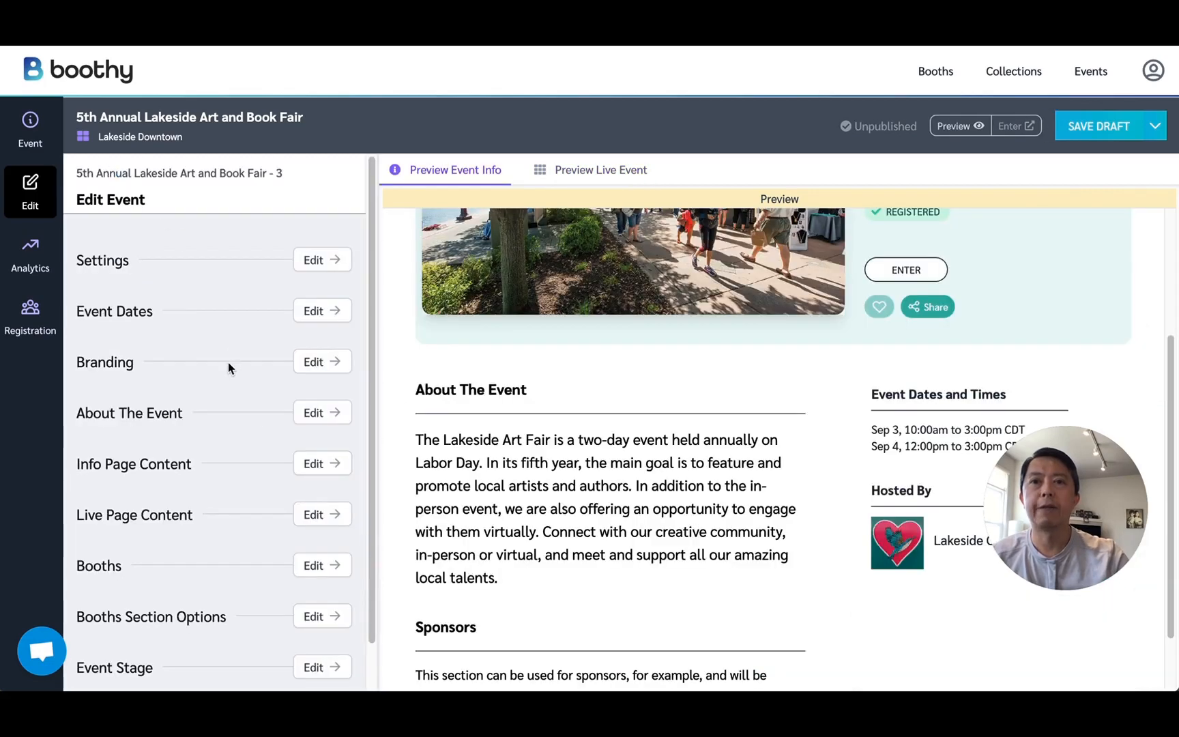
Relabel the Sponsors section of the info page content as "Friends of the Fair".
scroll(227, 367, "down", 1)
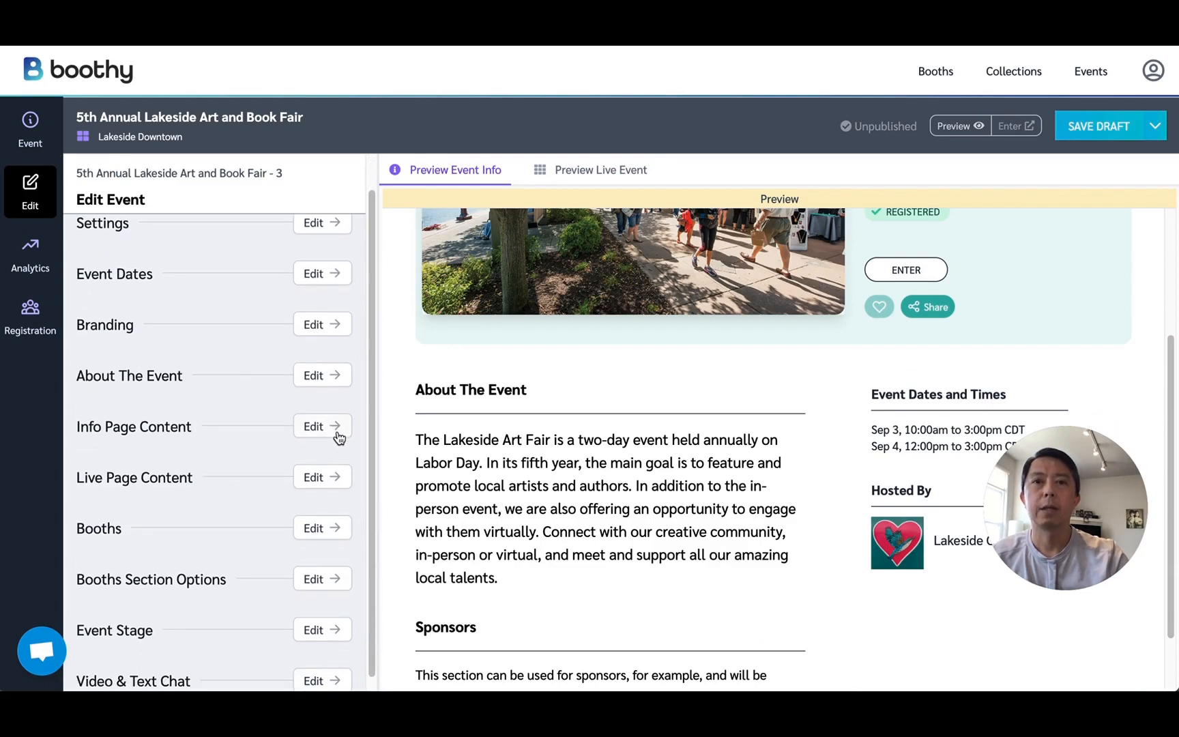
left_click(321, 428)
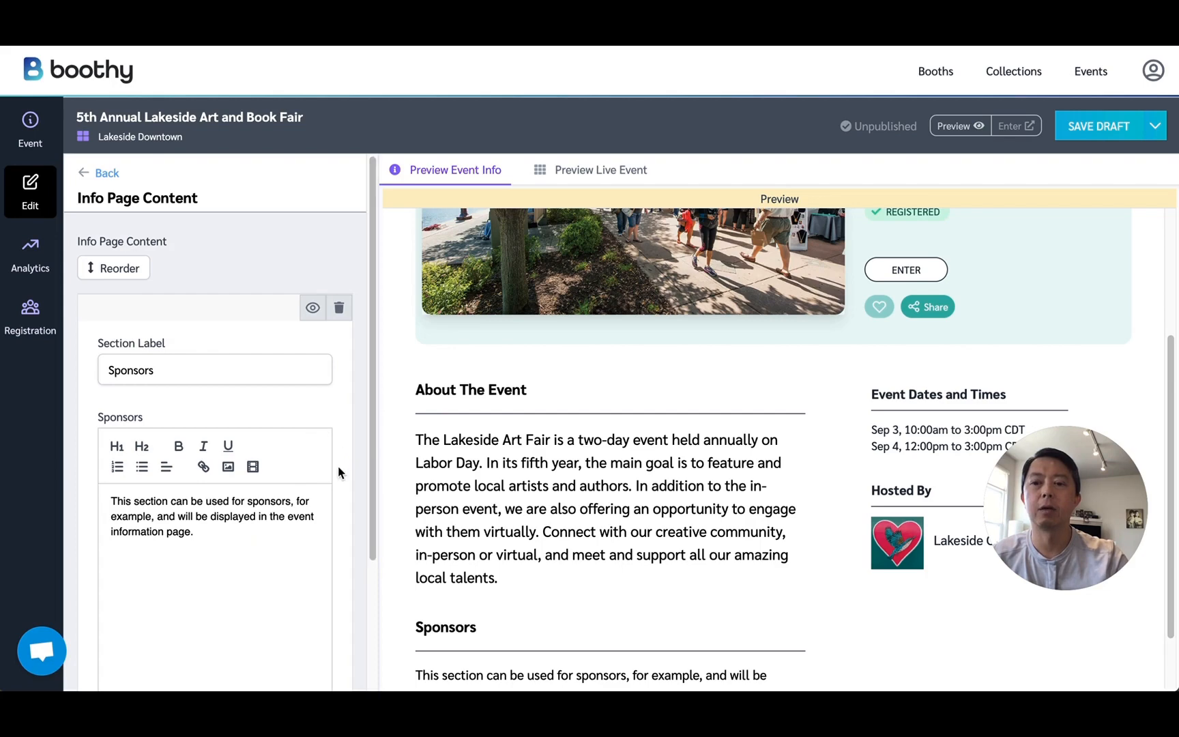
scroll(338, 465, "down", 1)
scroll(582, 476, "down", 2)
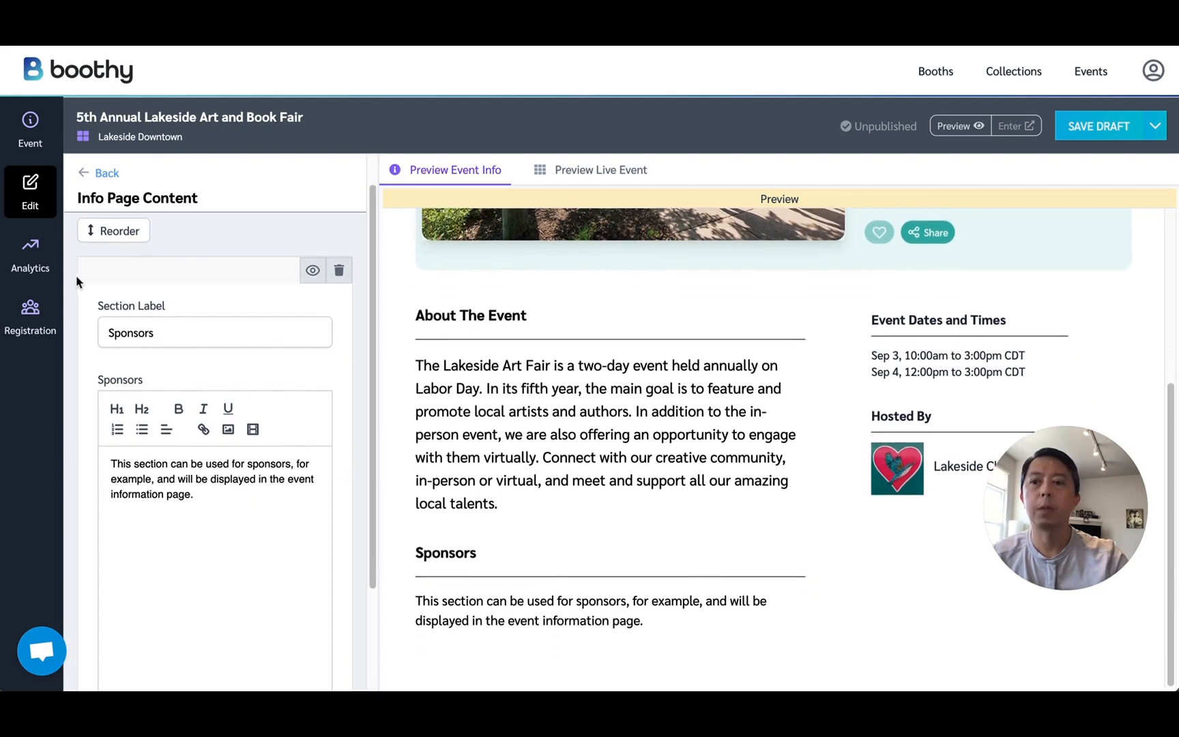
double_click(164, 330)
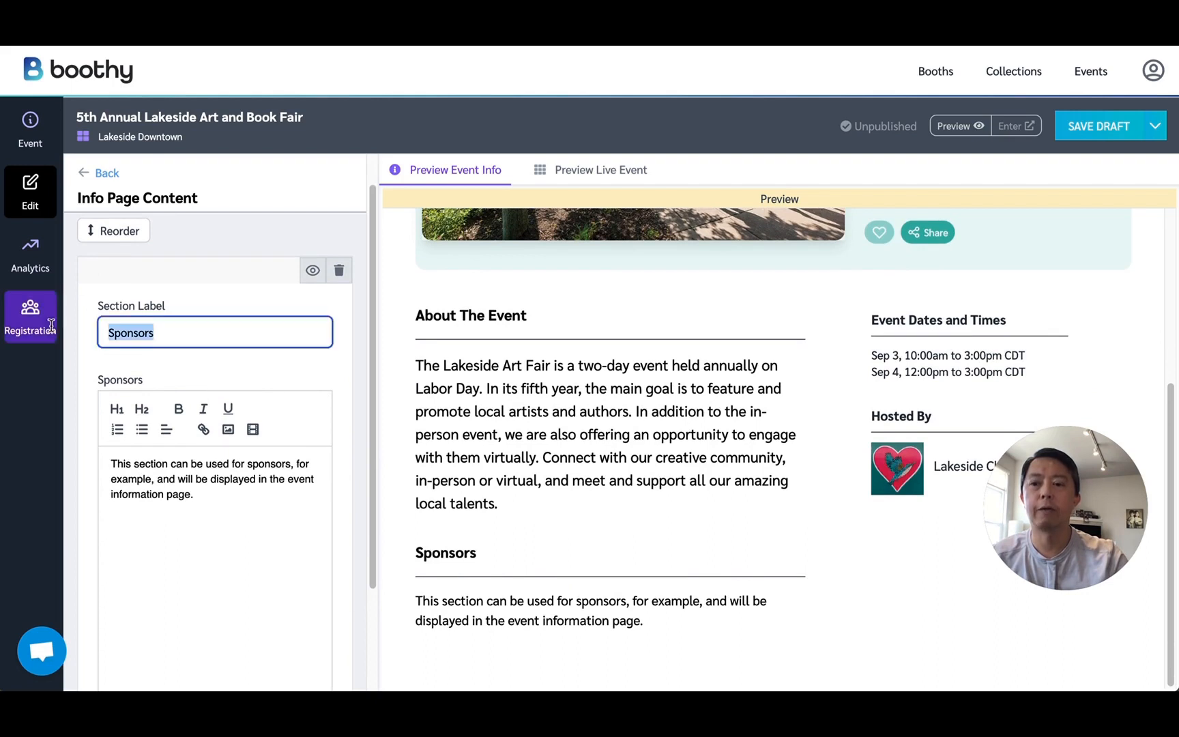
type("Friends of the Fair")
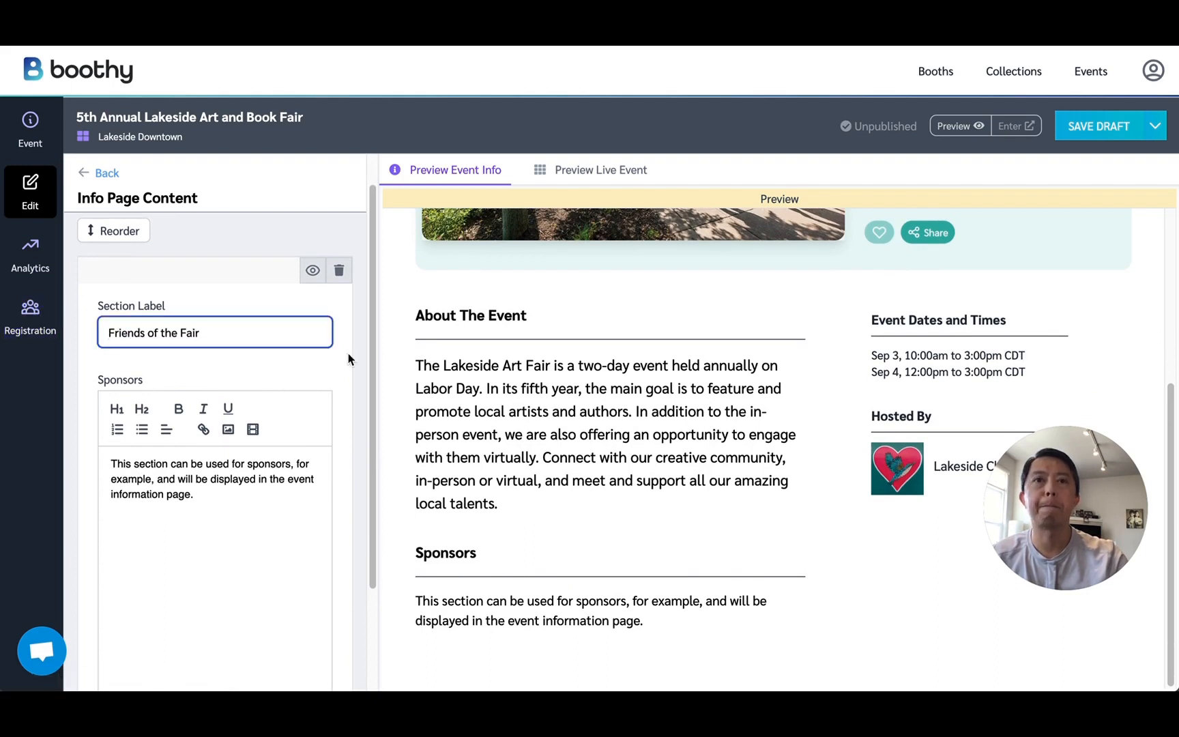
key("Tab")
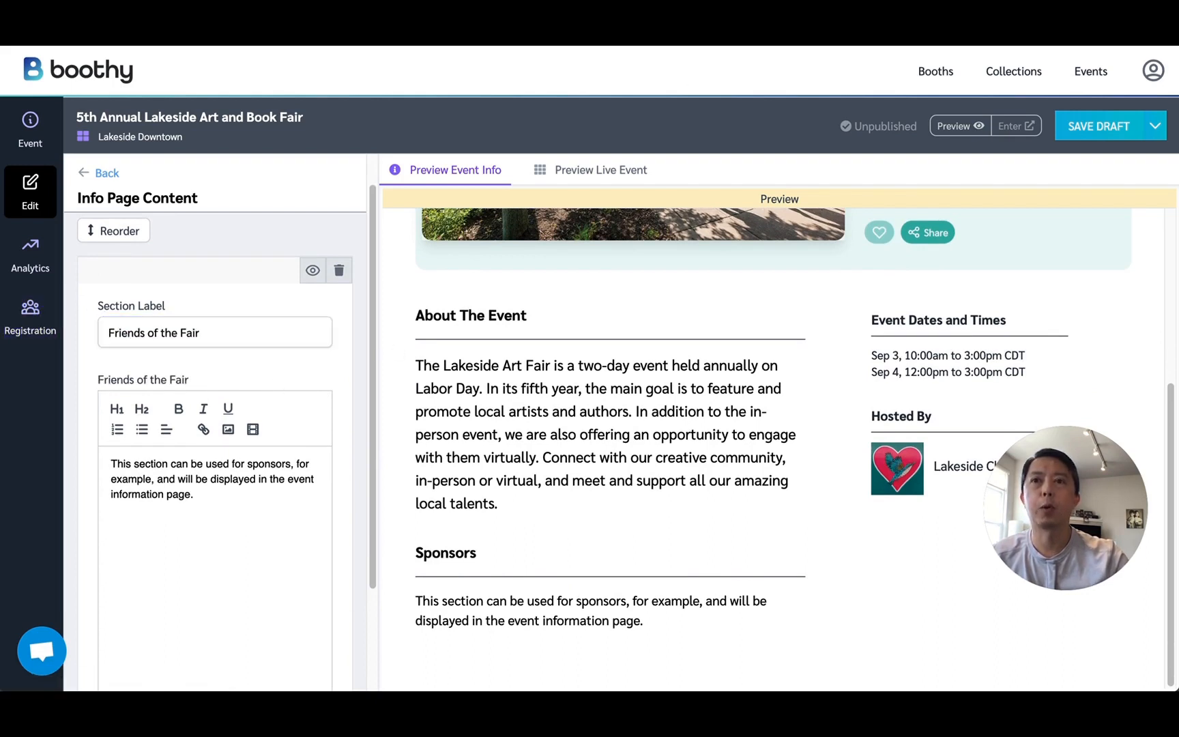
Replace the Friends of the Fair text with City Pups Pet Care, Gibson Woodworking, Hansen Jewelers, City of Lakeside and Lakeside Tourism Board, and apply it.
key("ctrl+a")
type("City Pups Pet Care Gibson Woodworking Hansen Jewelers City of Lakeside Lakeside Tourism Board")
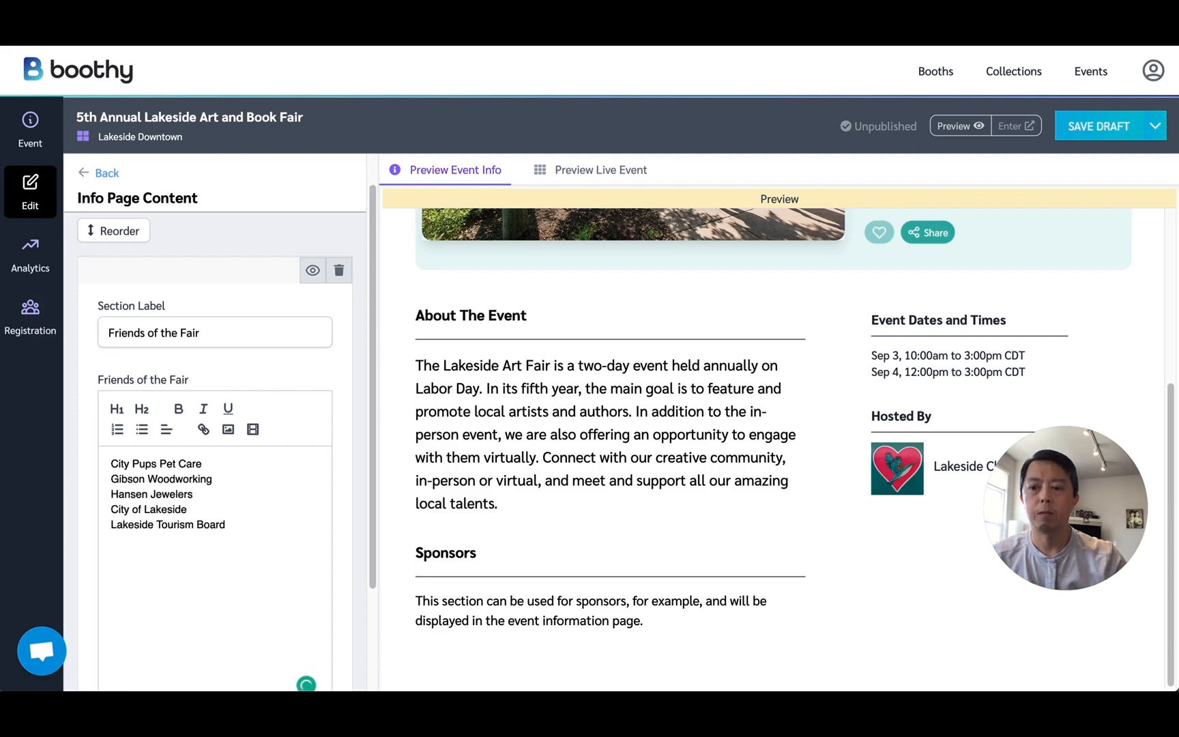
scroll(235, 529, "down", 3)
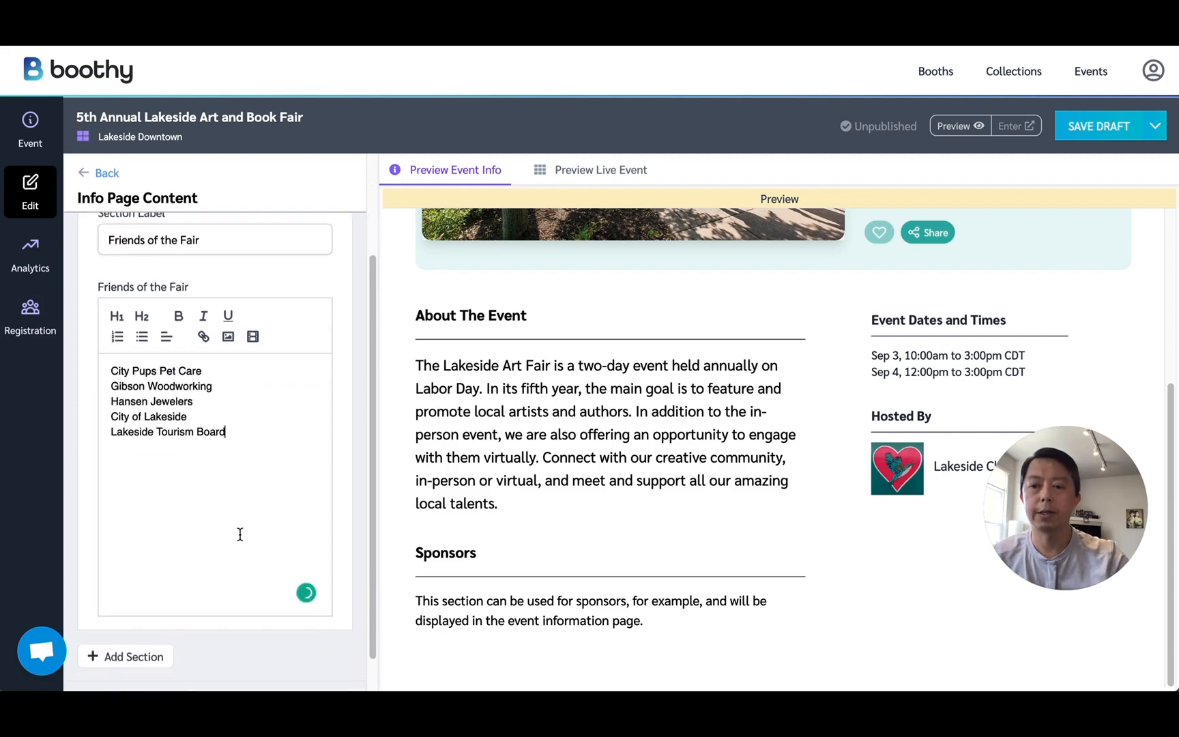
left_click(102, 668)
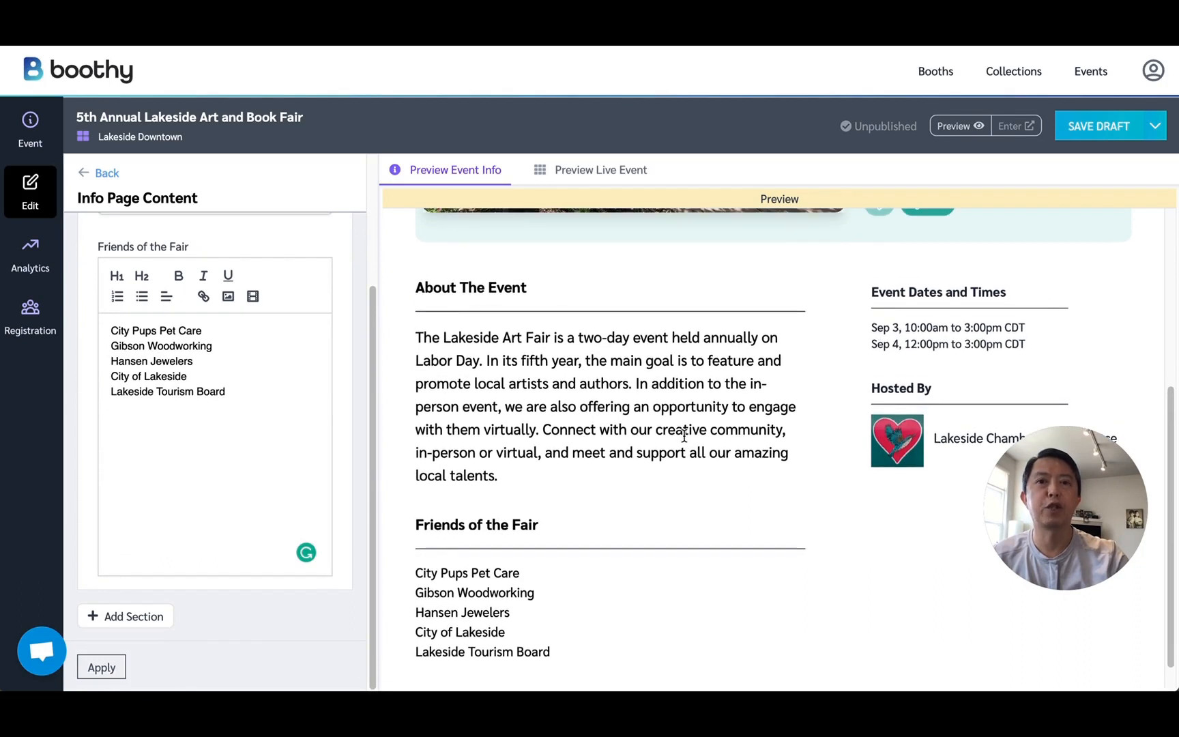
Switch to the live event preview and relabel the Sponsors section of the live page content as "Schedule".
scroll(686, 435, "up", 3)
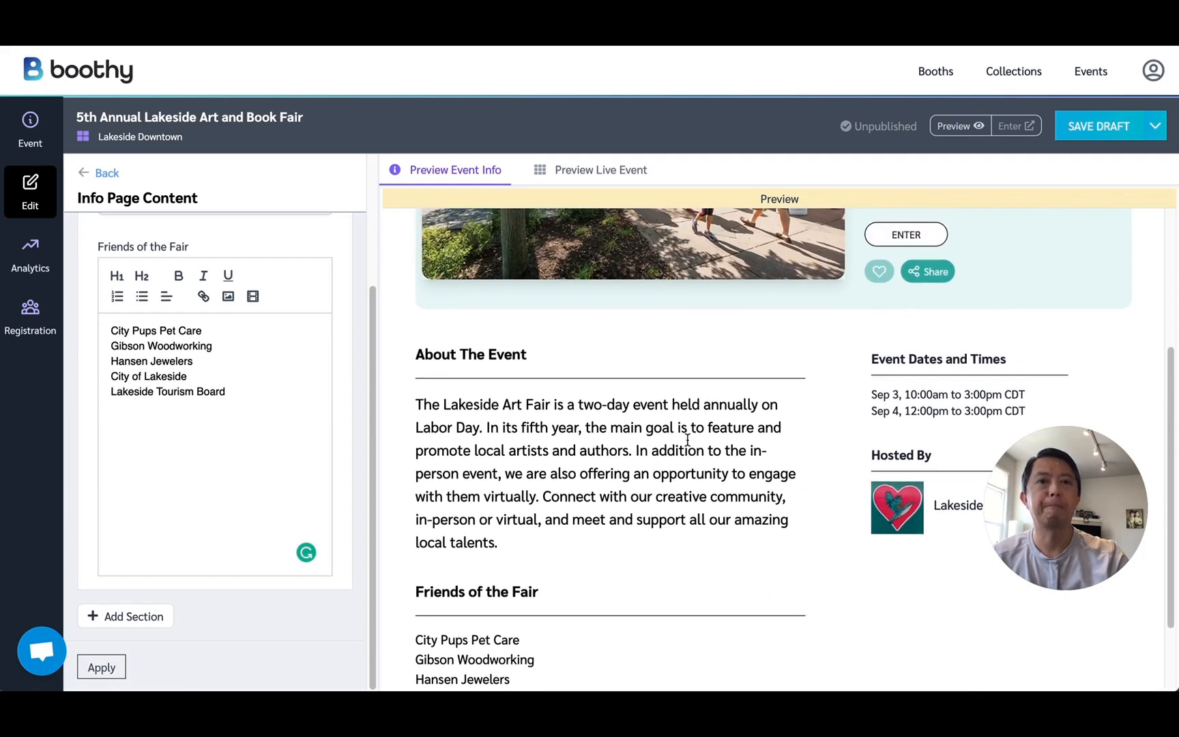
scroll(689, 445, "up", 3)
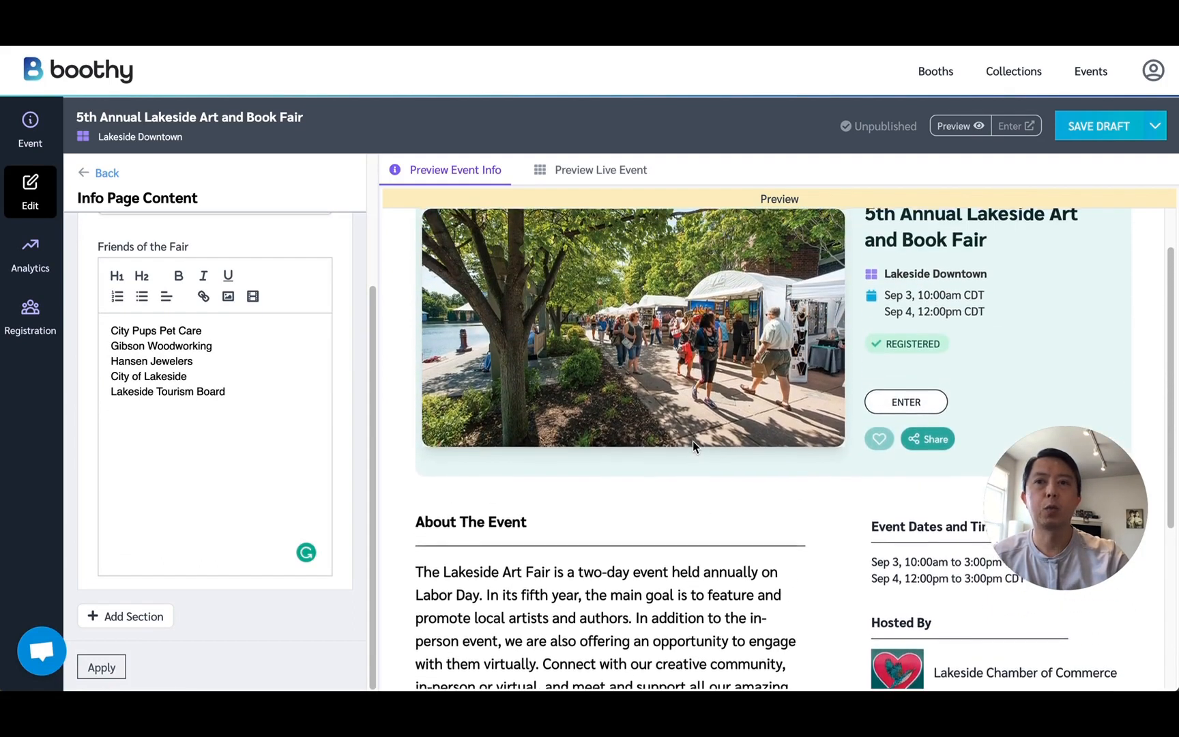
scroll(693, 446, "up", 2)
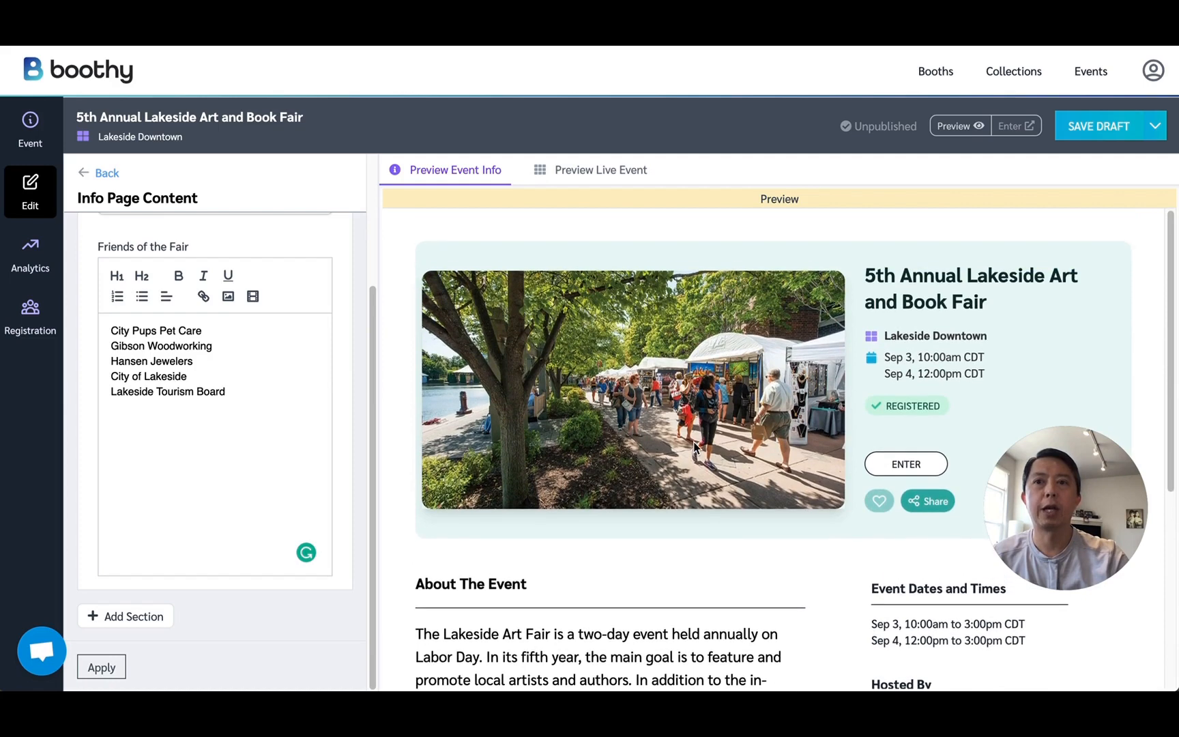
left_click(616, 177)
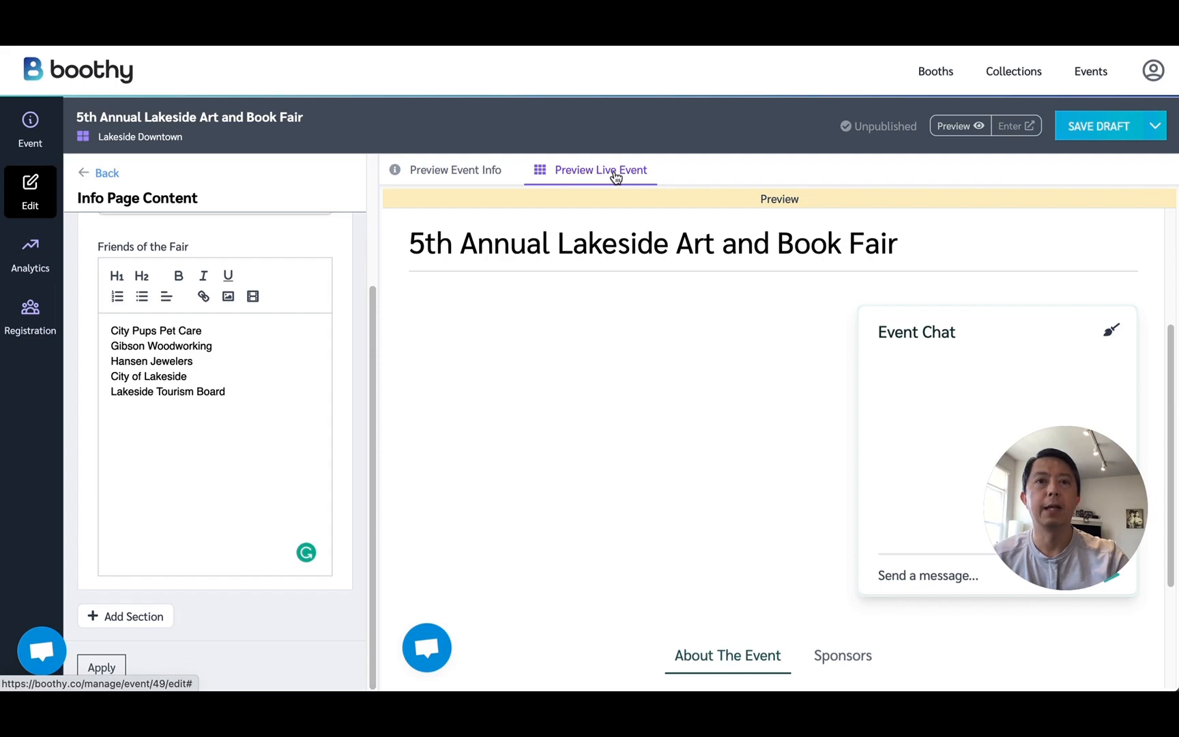
left_click(108, 173)
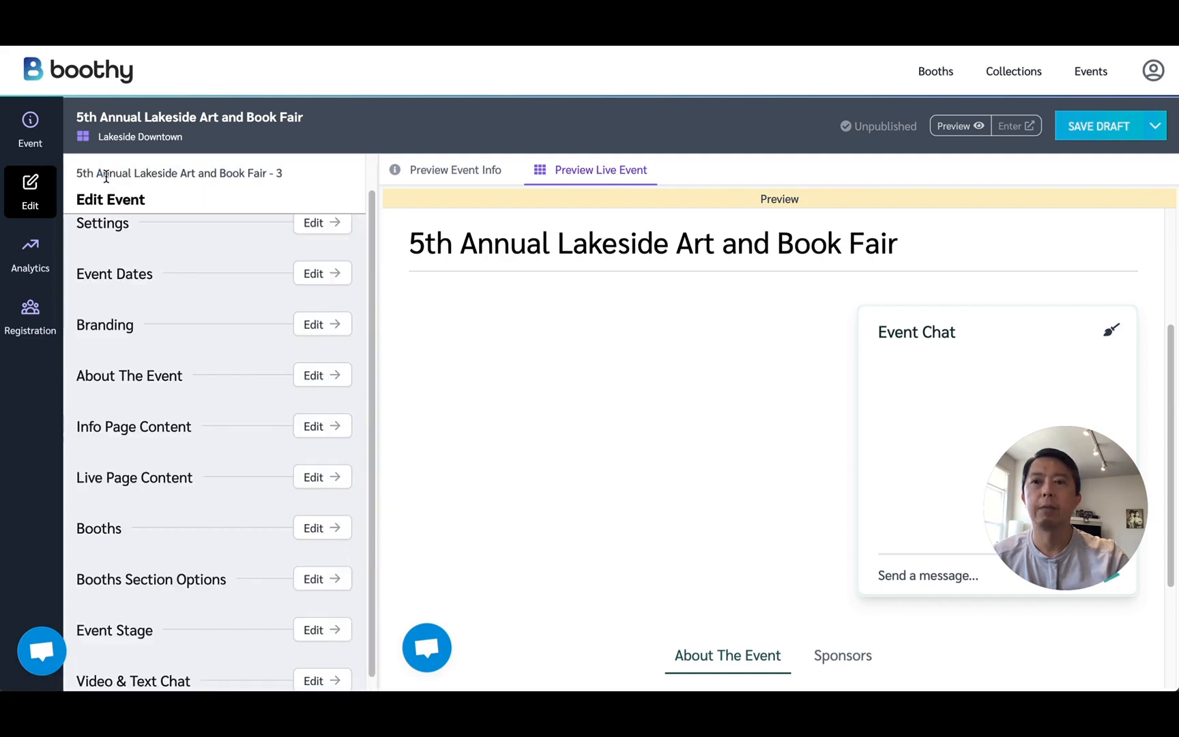
left_click(319, 479)
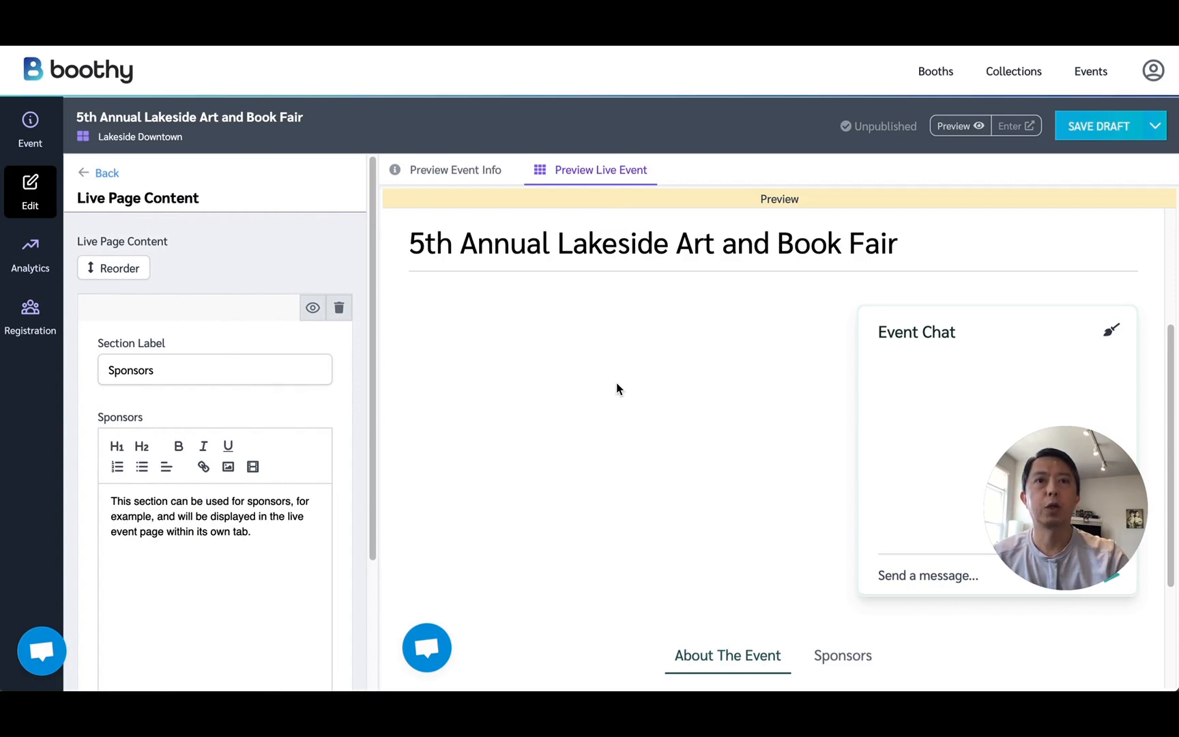
scroll(617, 384, "down", 3)
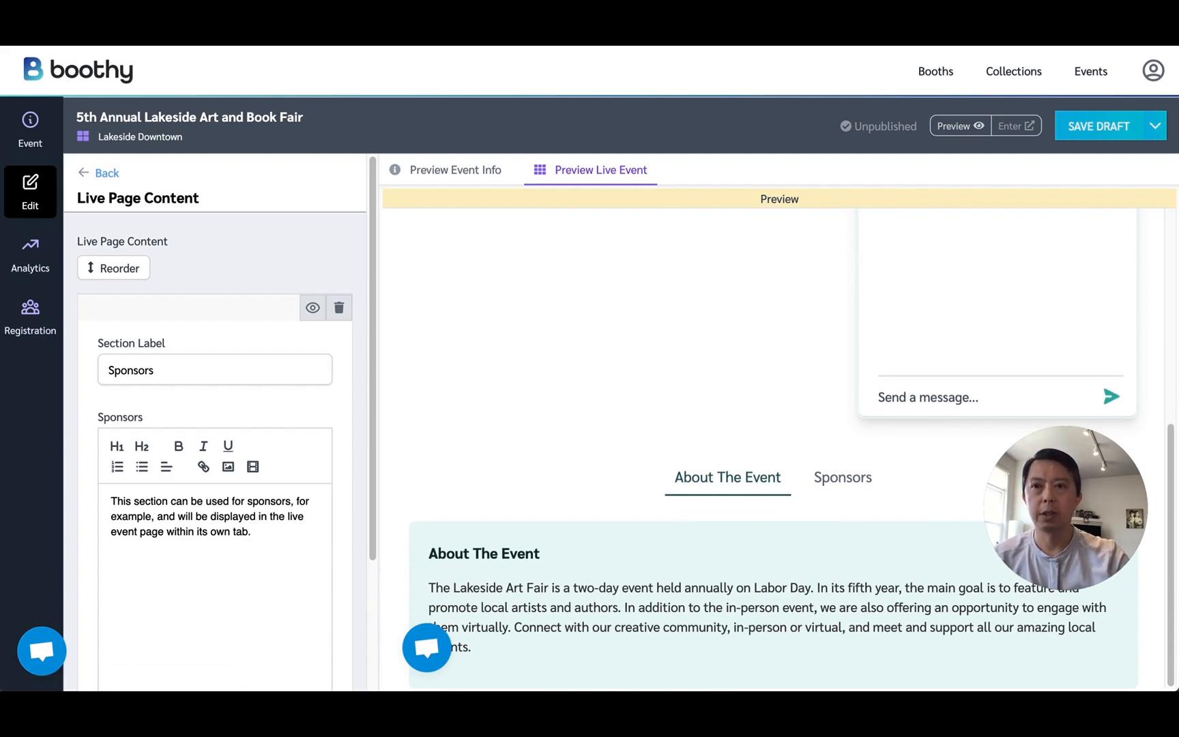
triple_click(176, 368)
type("Schedule")
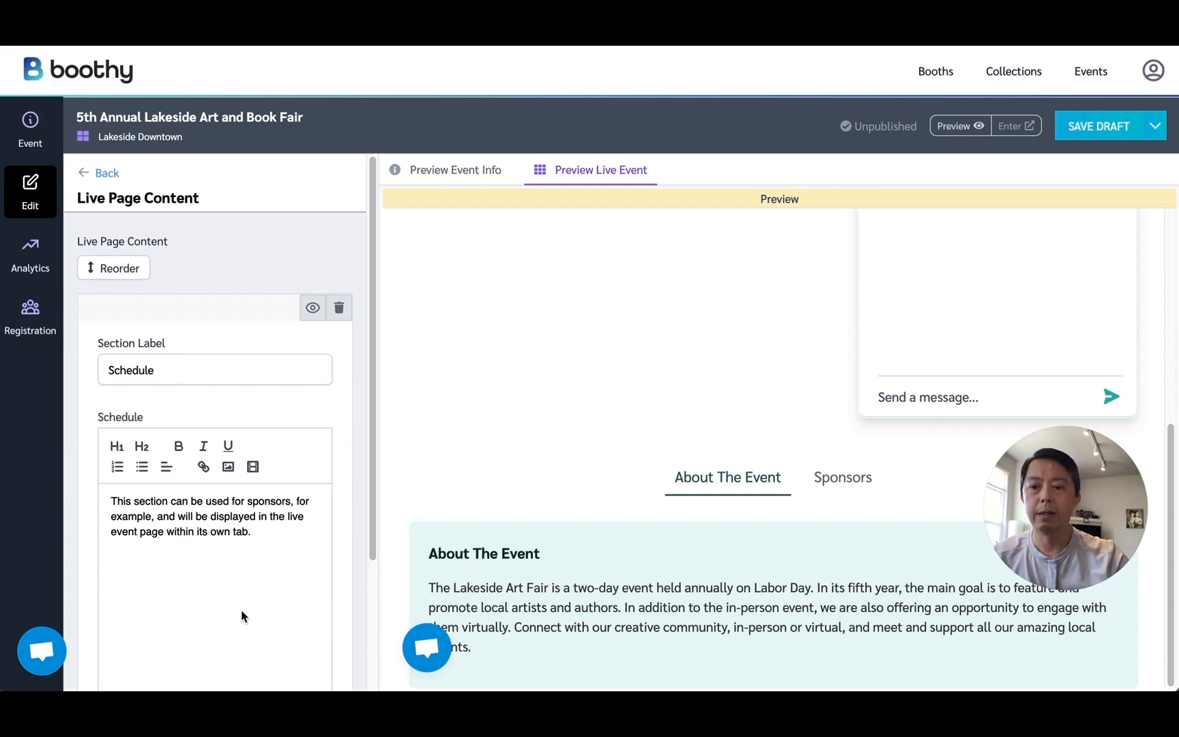
Replace the Schedule text with the Saturday, September 3rd and Sunday, September 4th programs, apply it, and view the schedule in the live preview.
left_click_drag(261, 531, 105, 495)
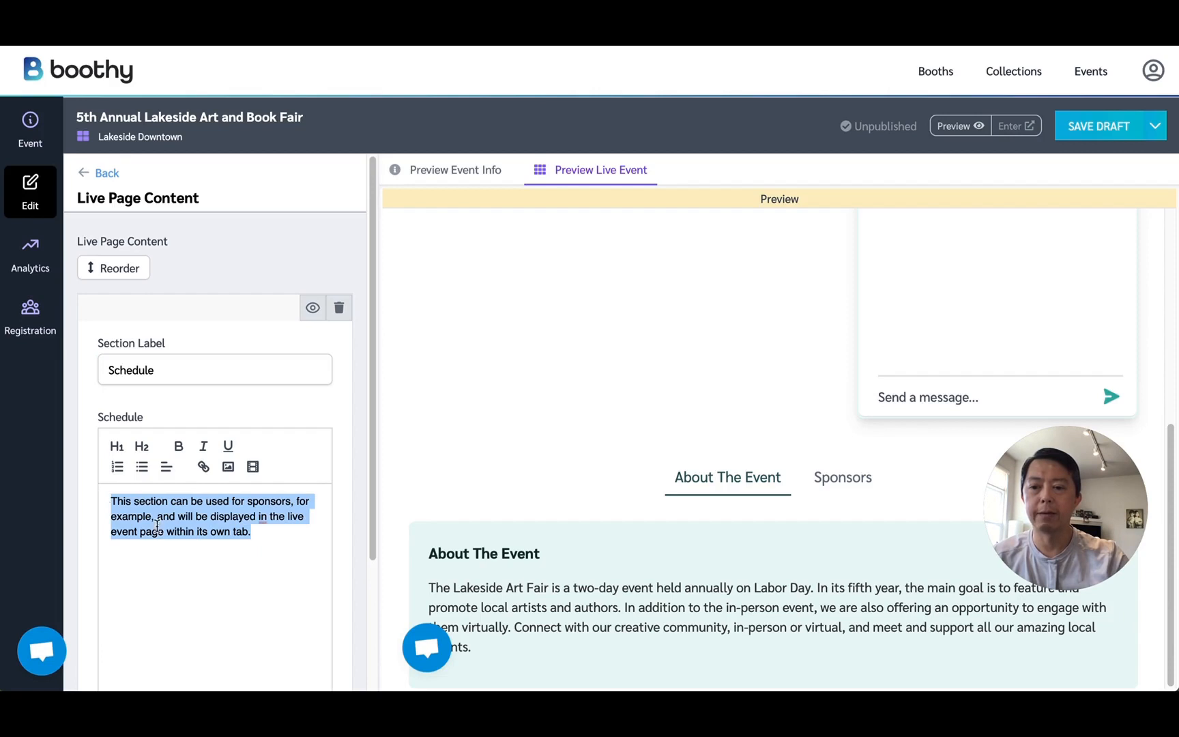
key("ctrl+v")
scroll(244, 539, "down", 1)
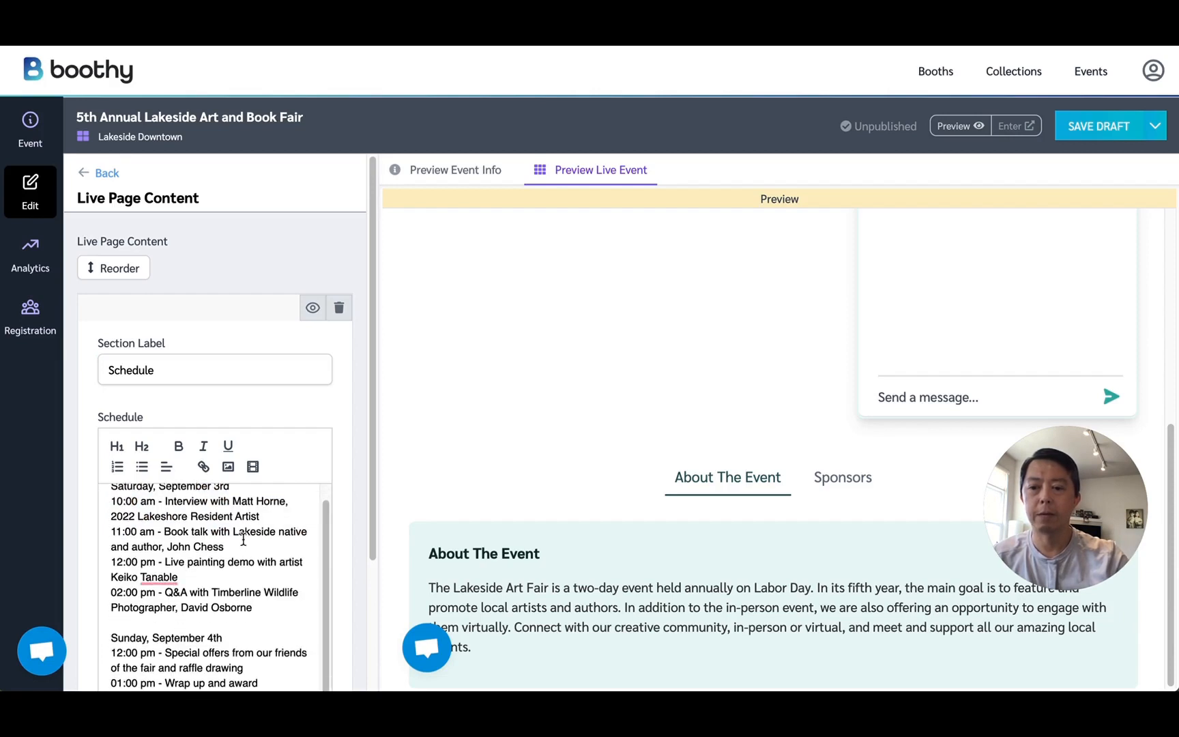
scroll(357, 505, "down", 3)
scroll(357, 505, "down", 2)
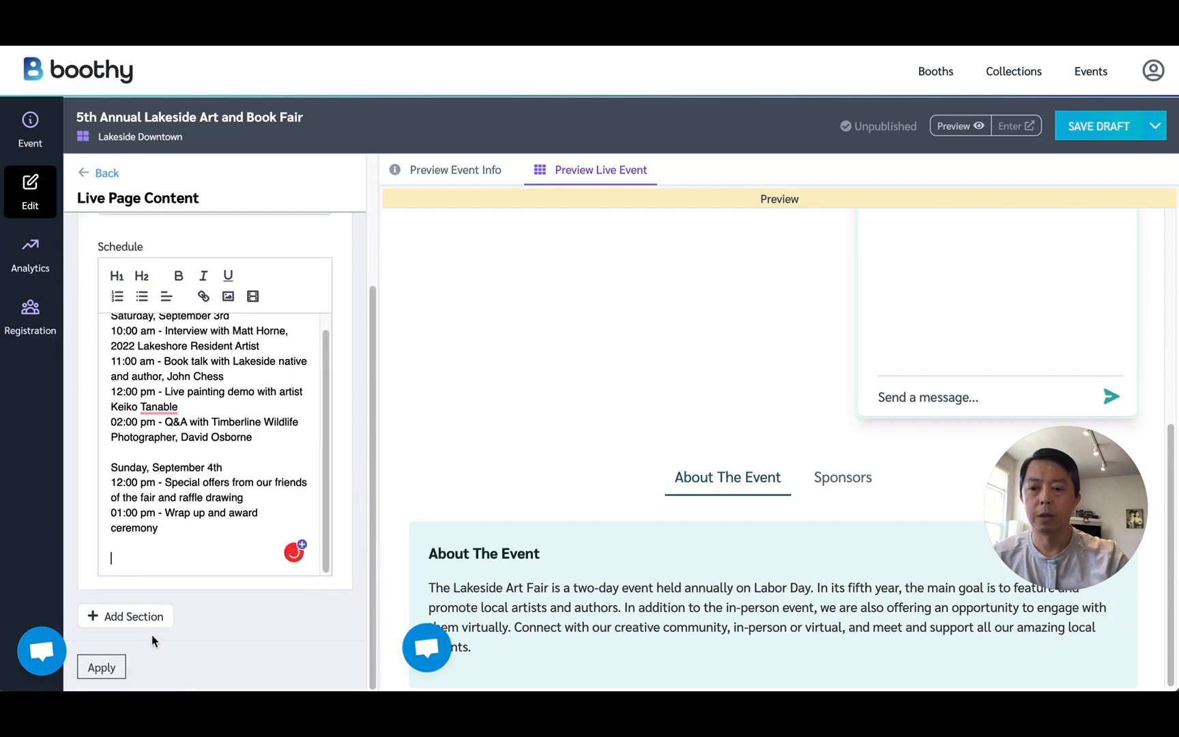
left_click(115, 669)
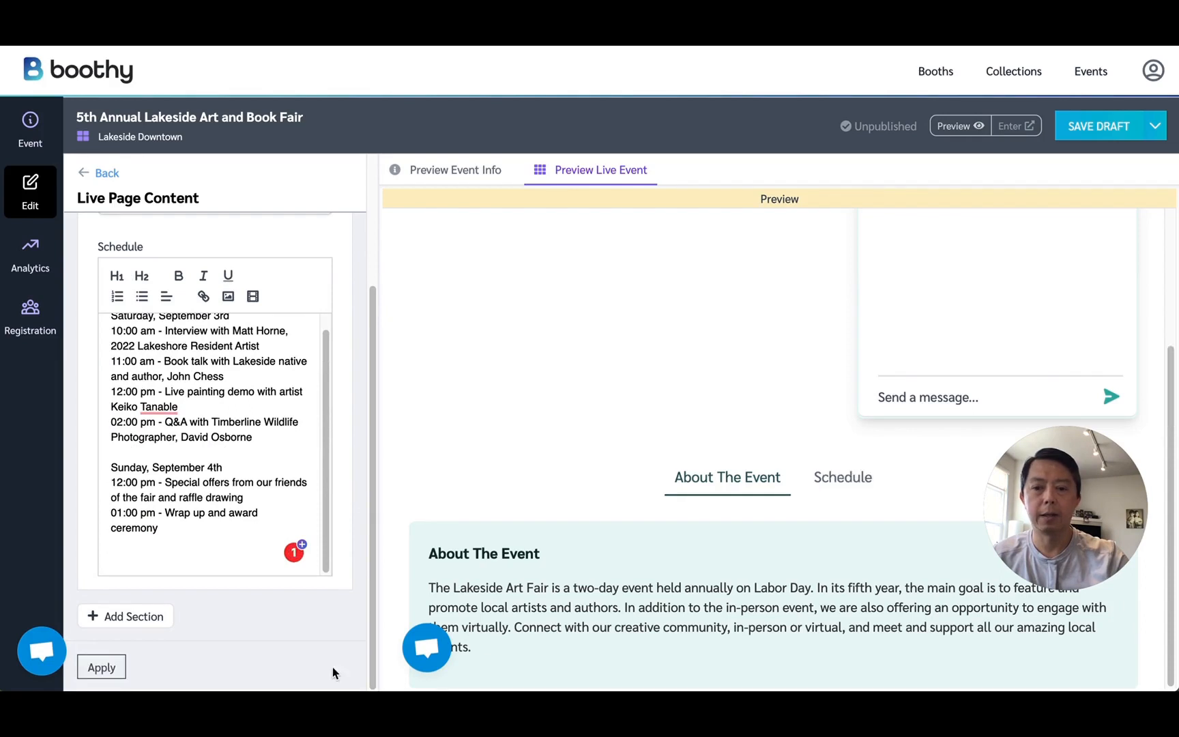
left_click(850, 476)
scroll(854, 471, "down", 1)
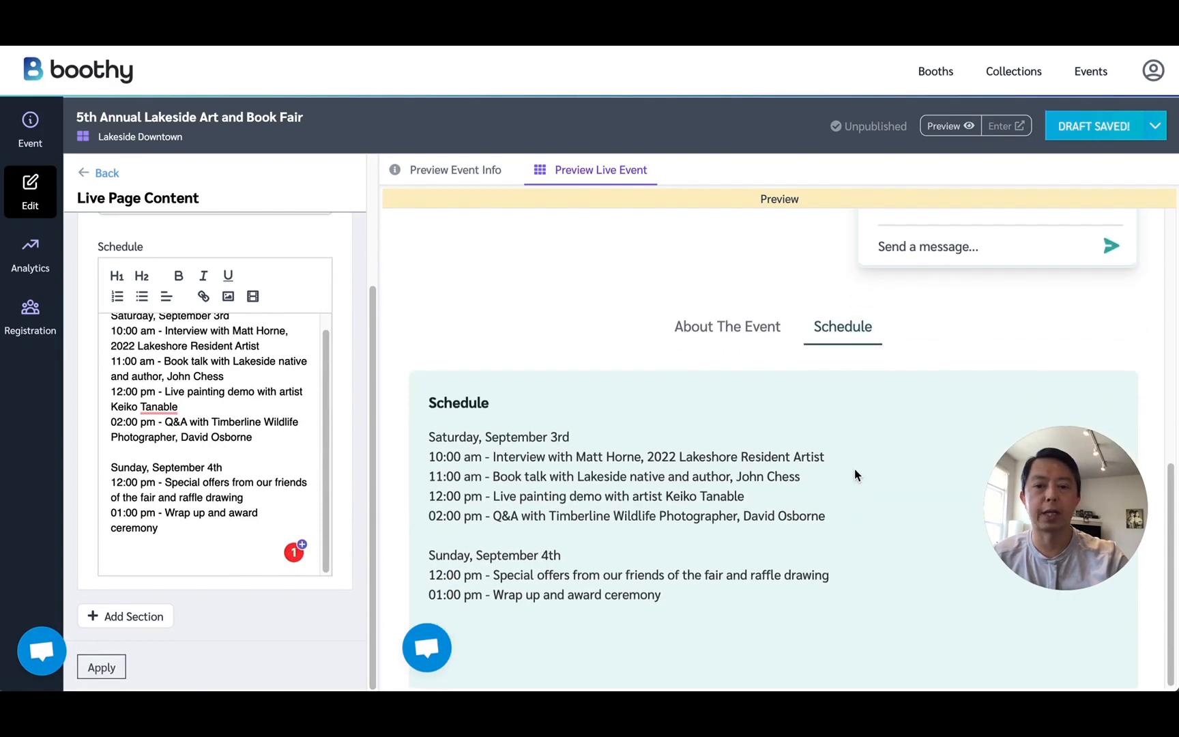
Add the team's watercolor, pottery and Timberline wildlife photography booths to the event's Main Booths.
left_click(102, 172)
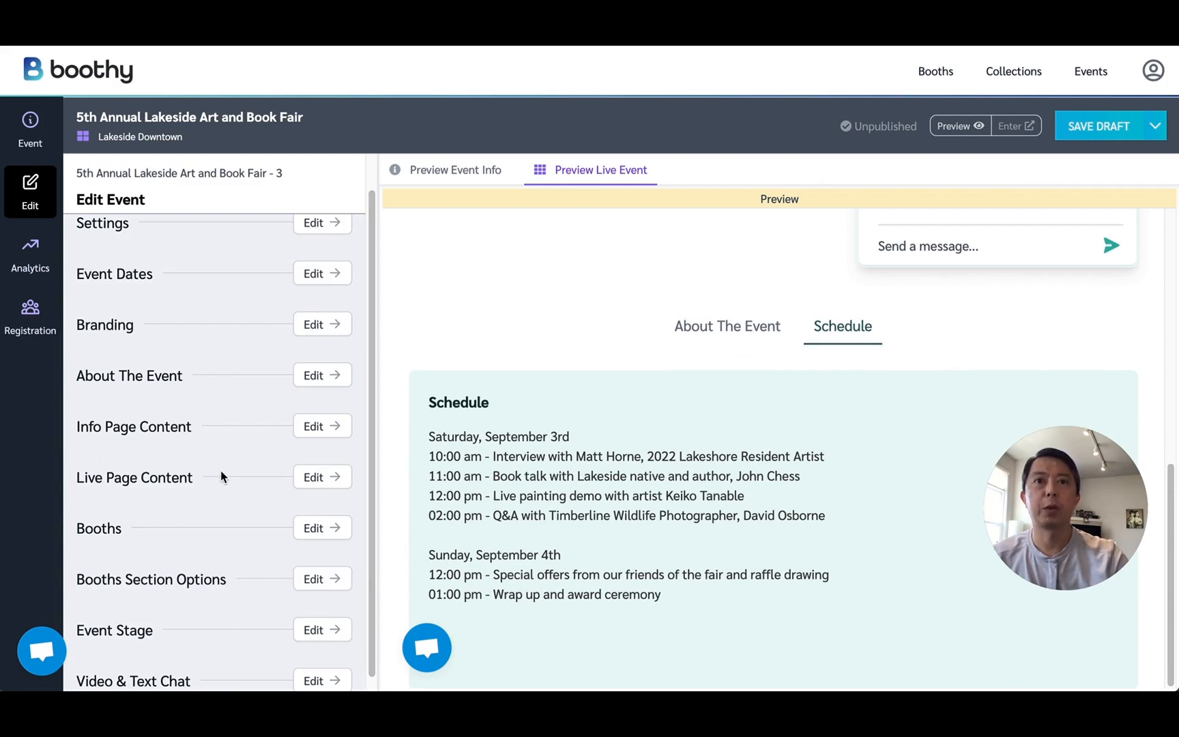
left_click(315, 528)
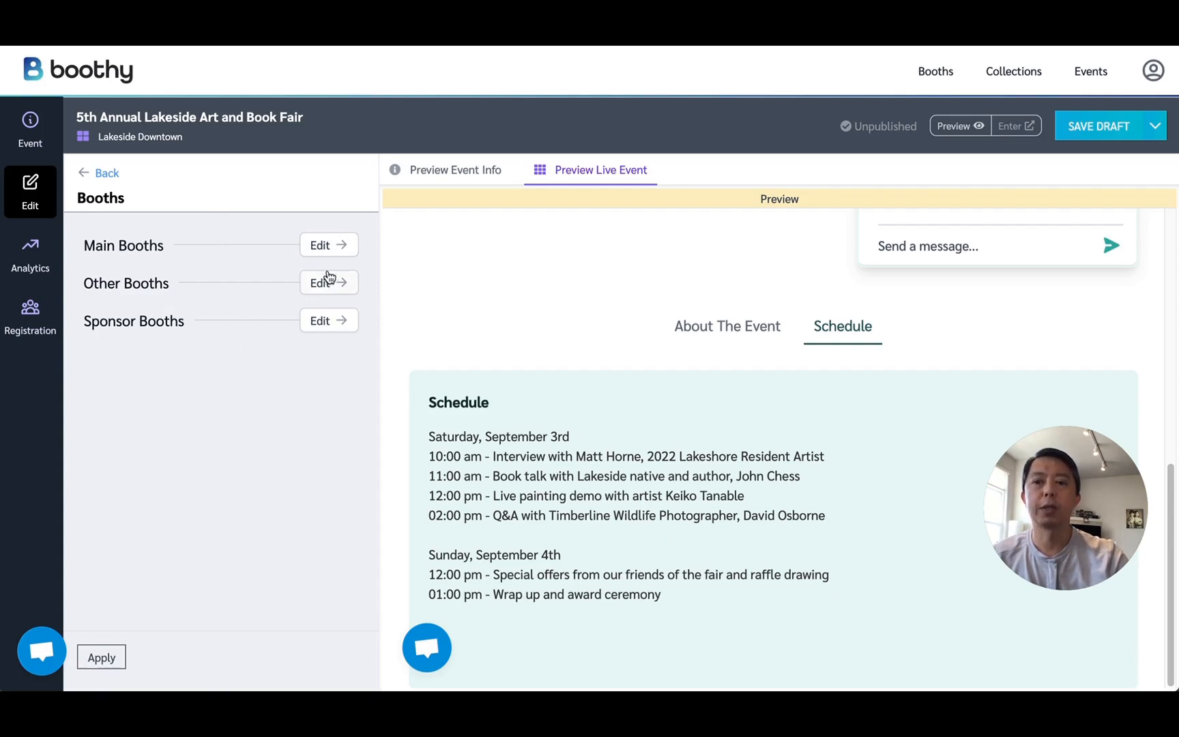
left_click(326, 247)
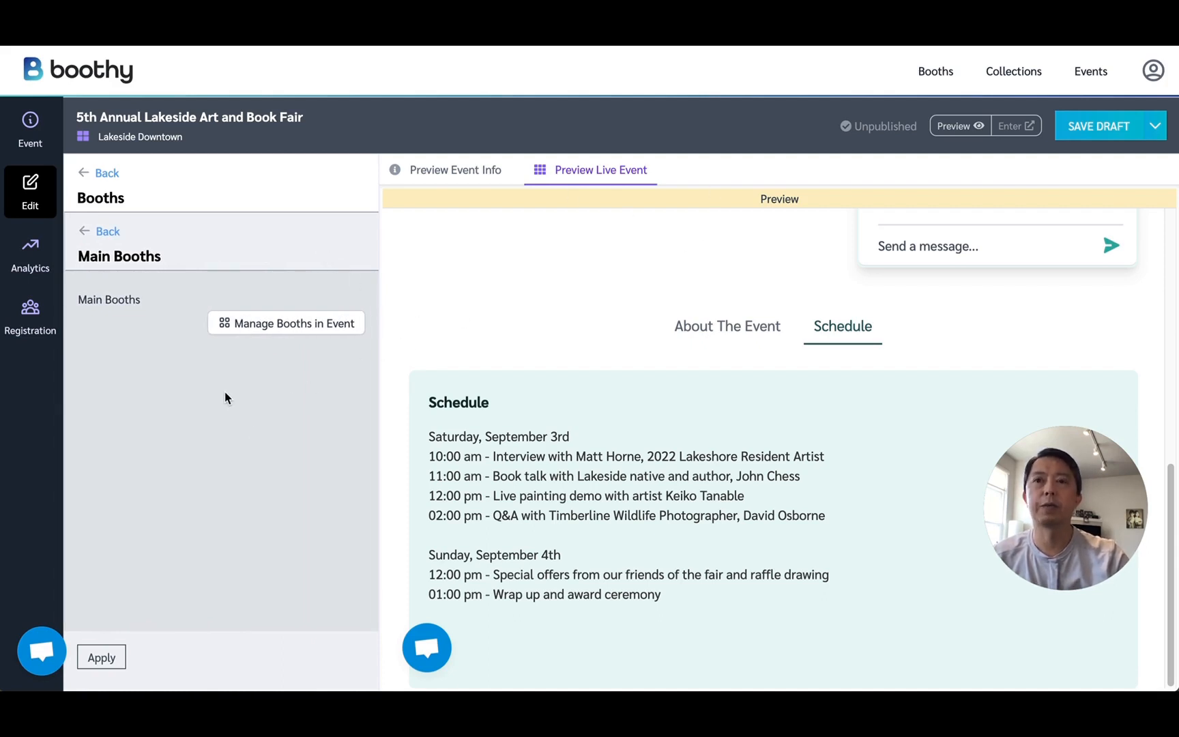
left_click(267, 329)
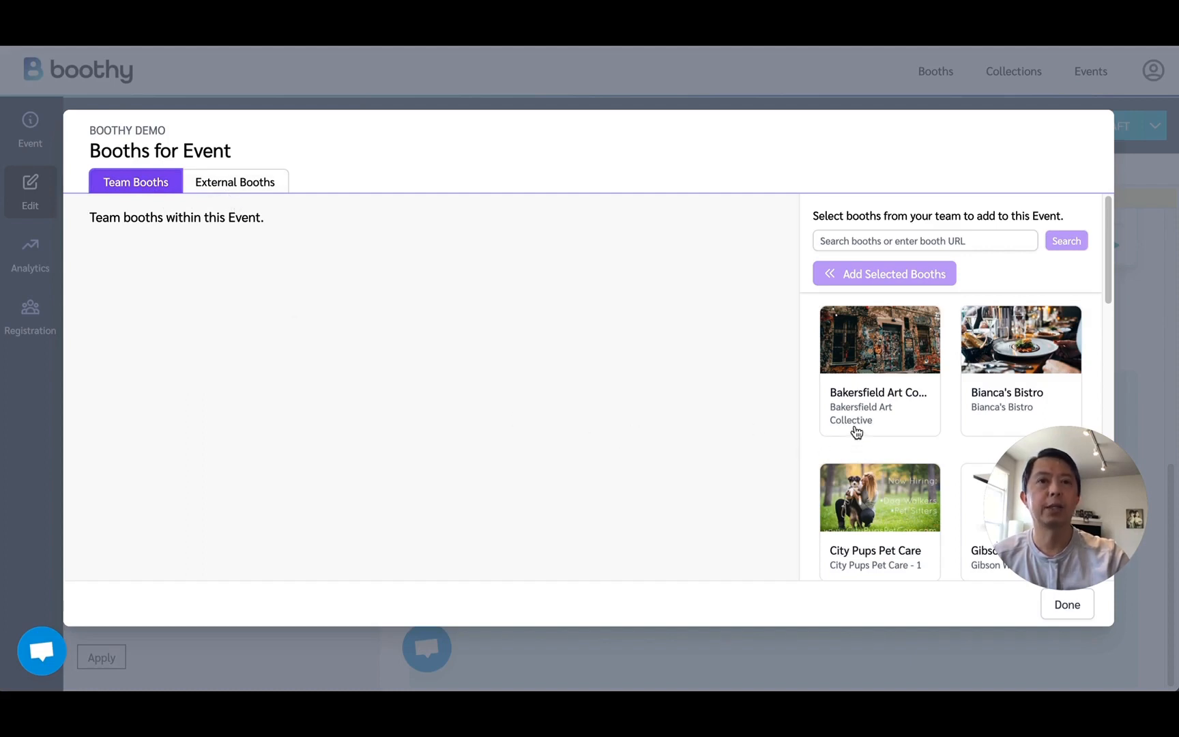
scroll(859, 424, "down", 1)
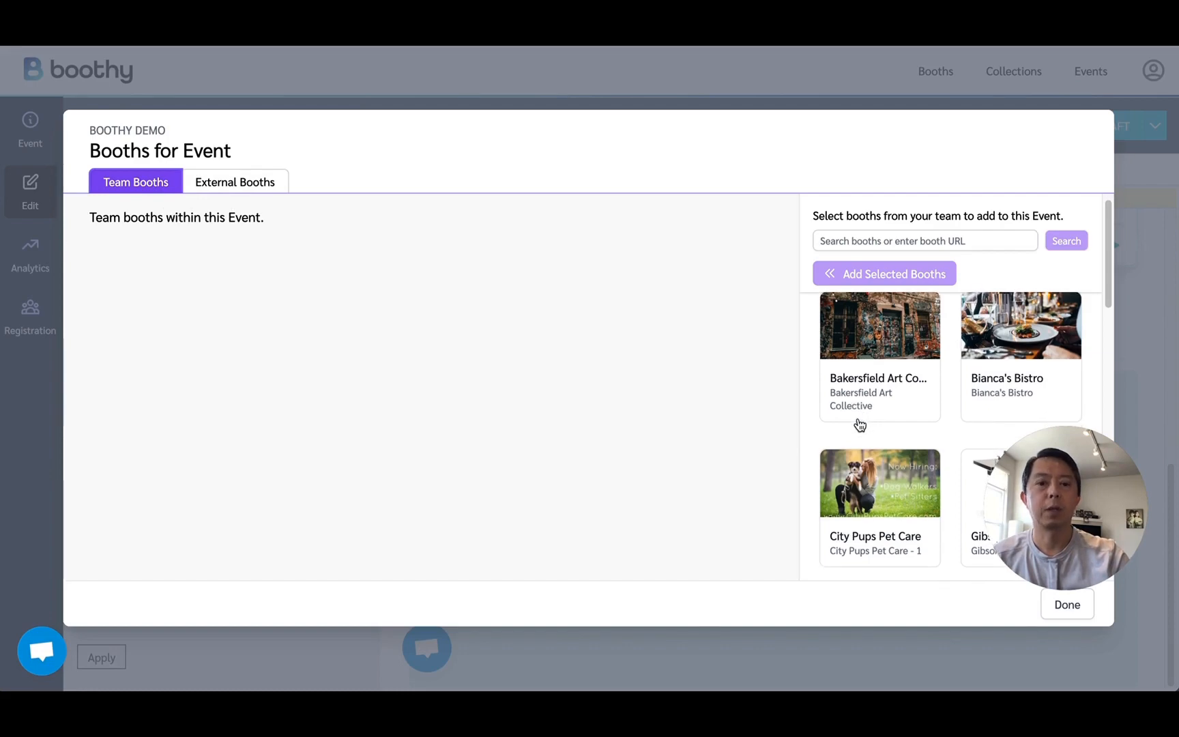
scroll(859, 424, "down", 1)
scroll(861, 424, "down", 2)
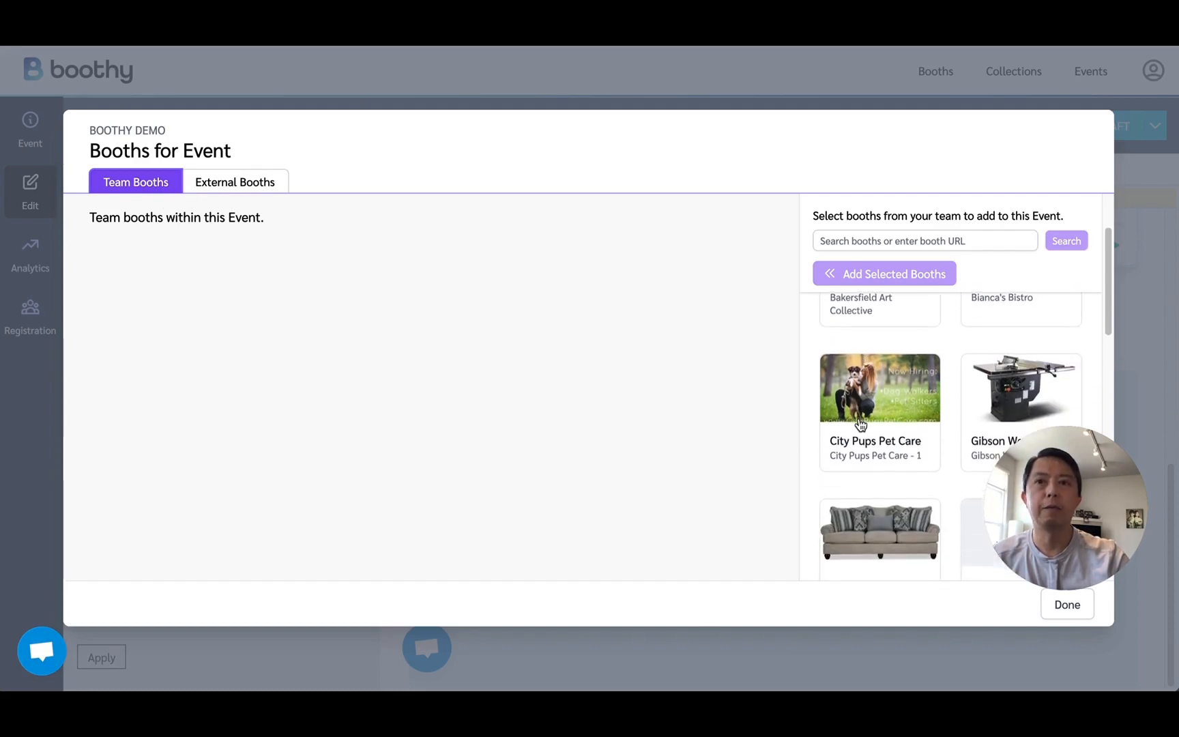
scroll(860, 424, "down", 4)
scroll(861, 424, "down", 10)
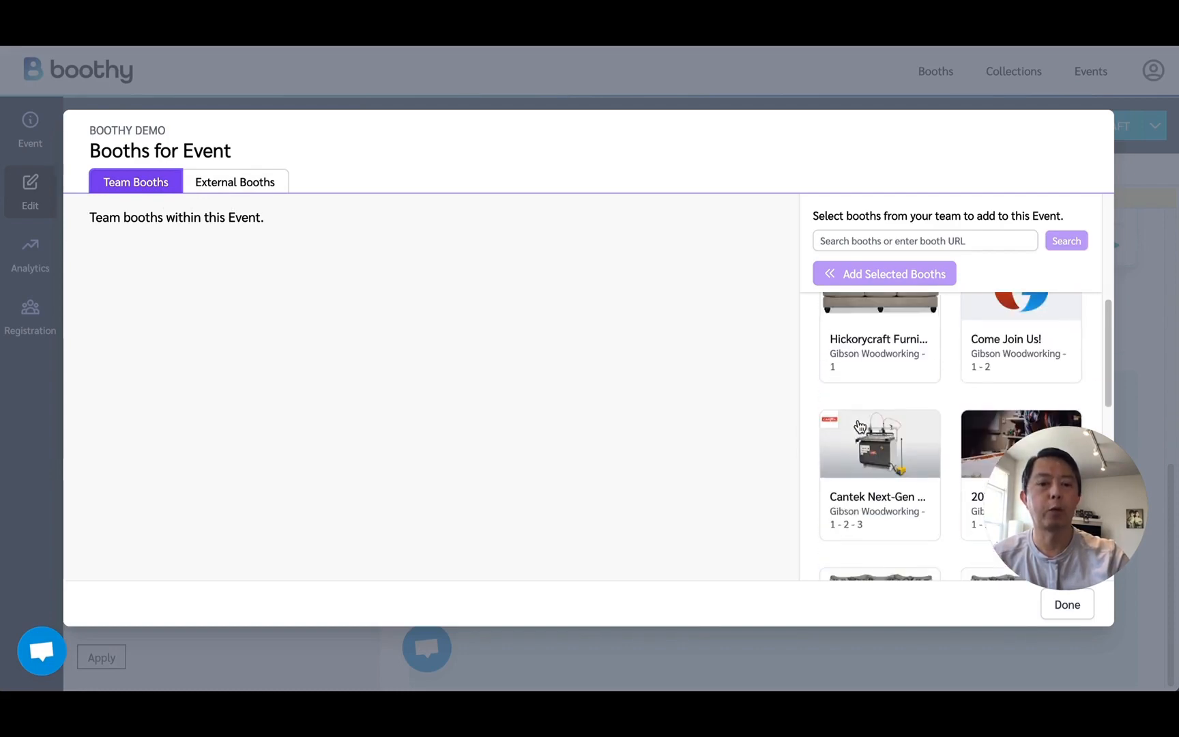
scroll(861, 427, "down", 10)
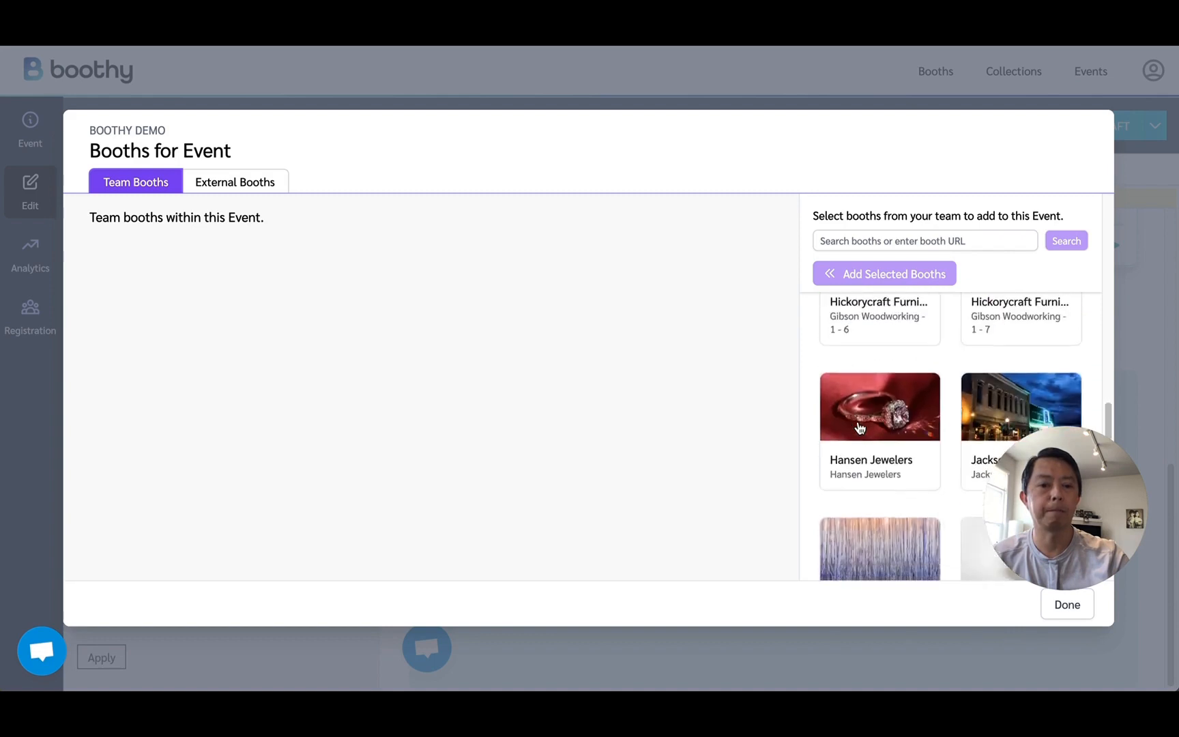
left_click(873, 386)
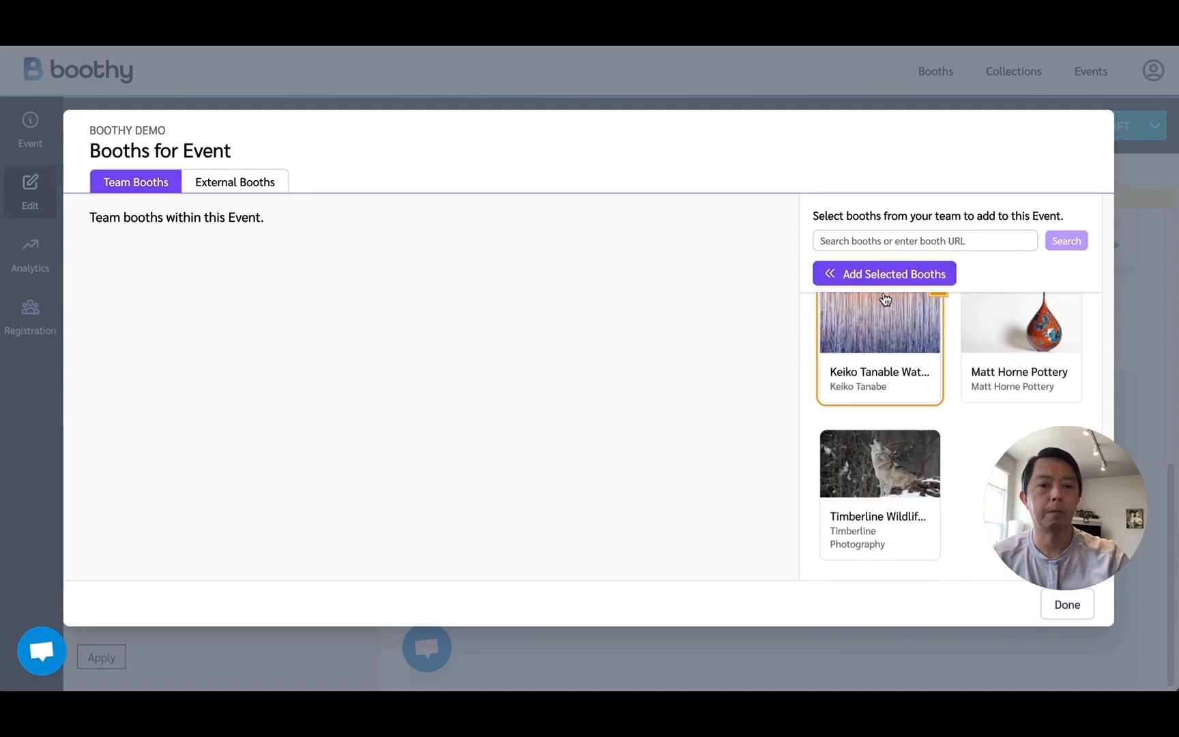
left_click(885, 275)
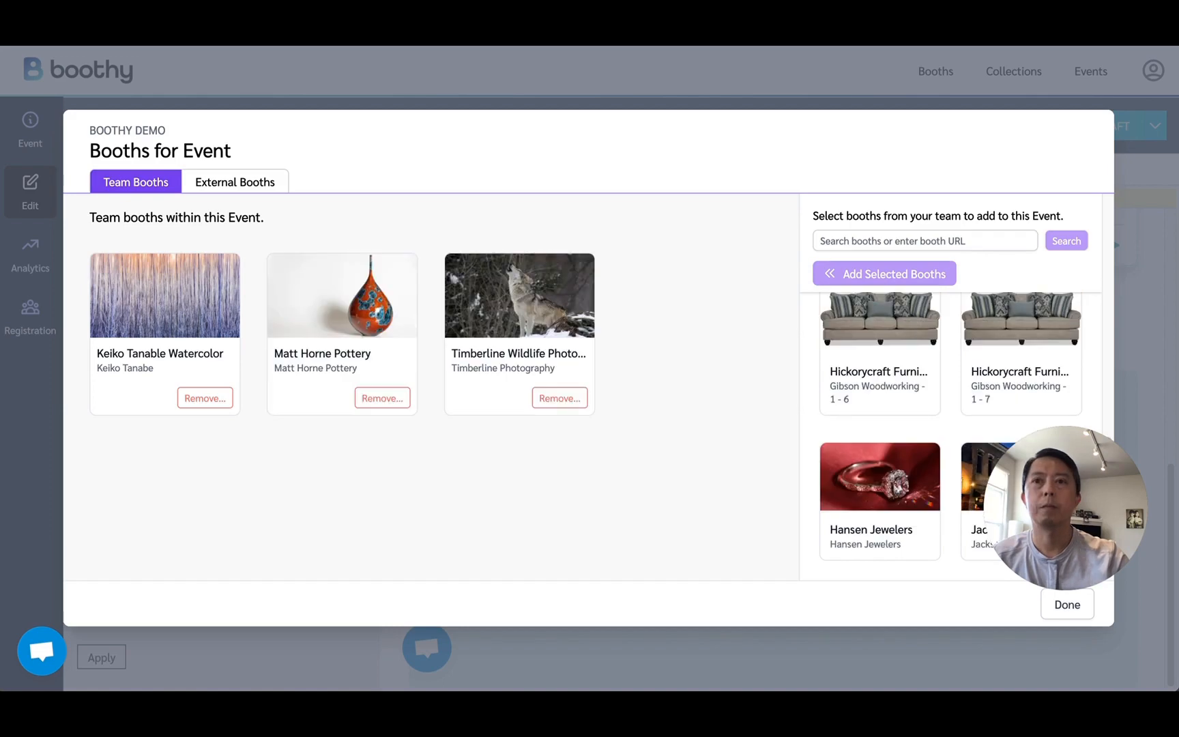
Search the external booths for the local author by full name and add the author's booth to the Main Booths.
left_click(247, 185)
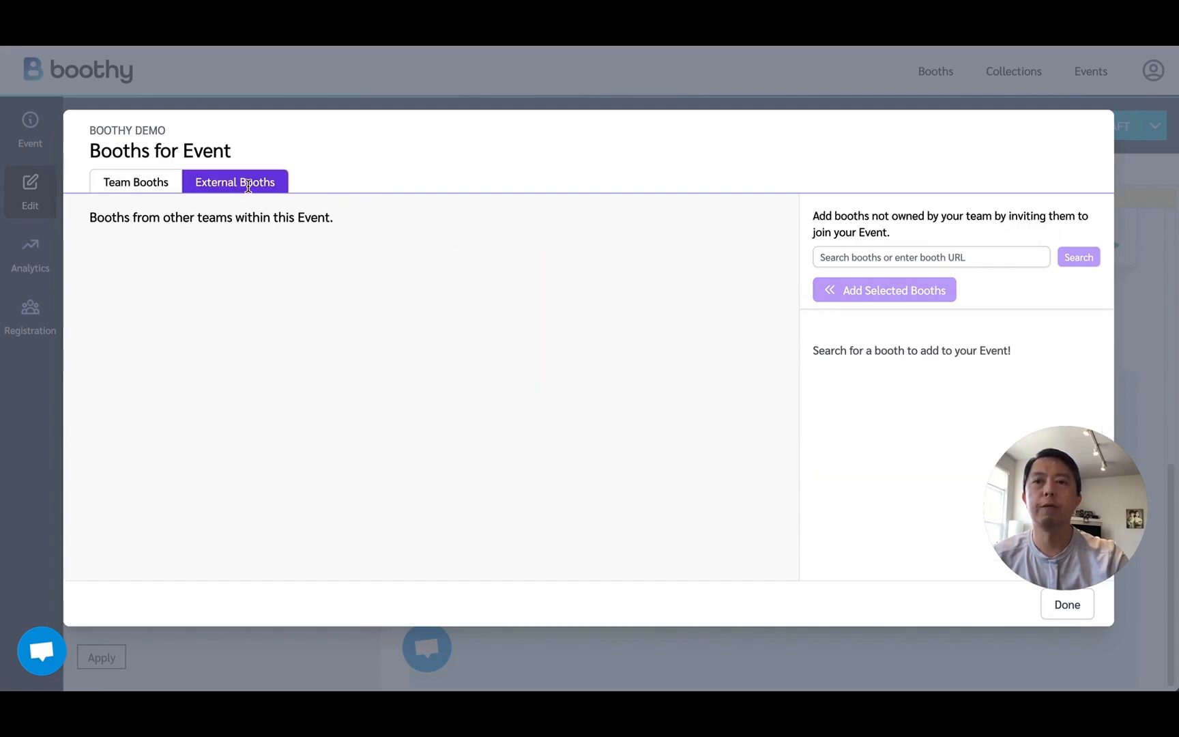
left_click(865, 260)
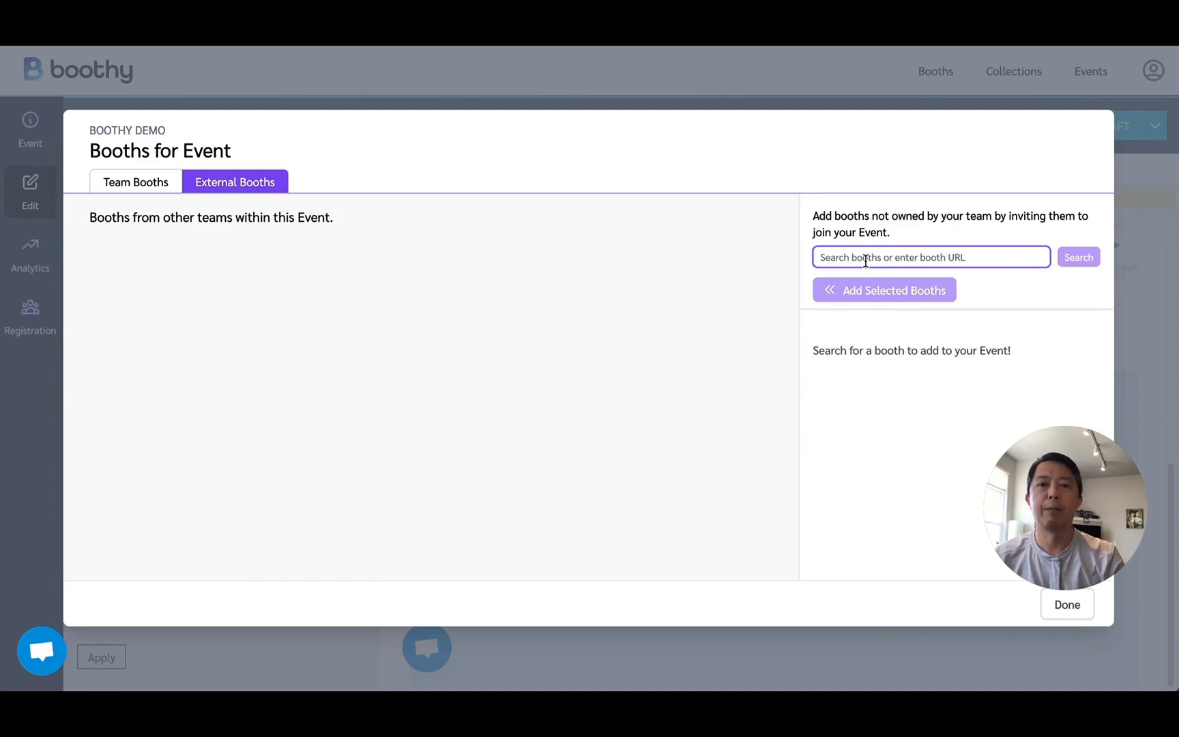
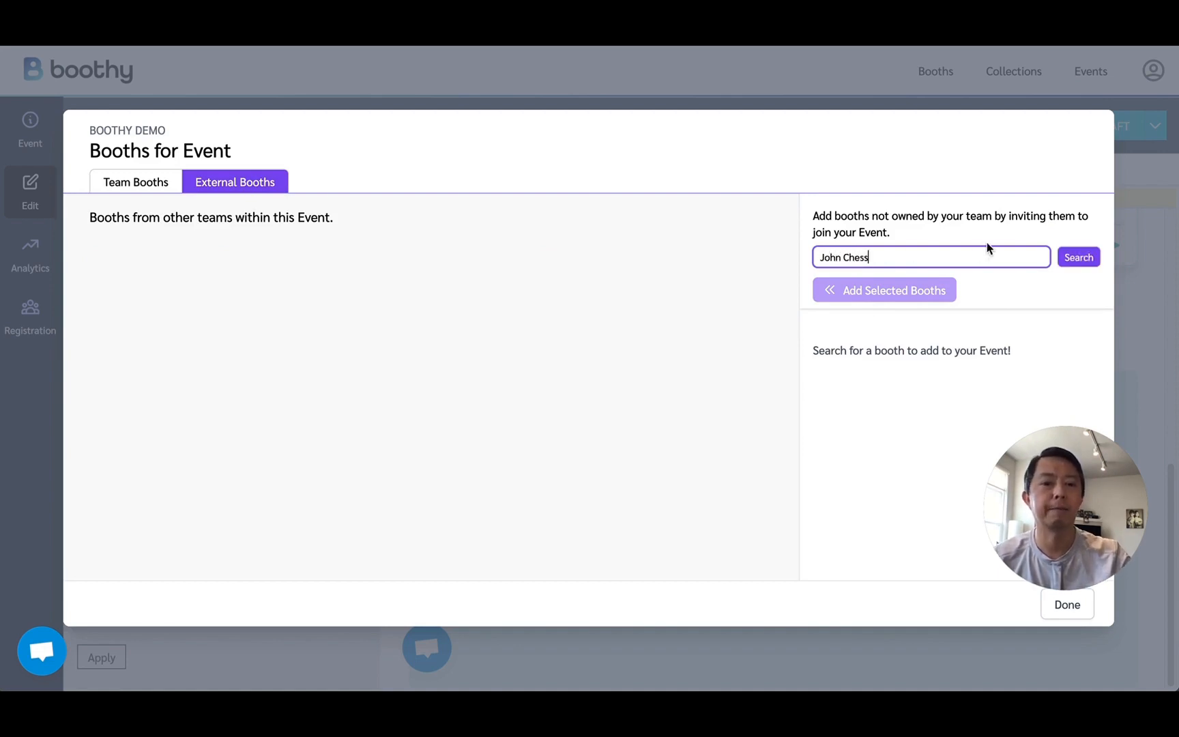
left_click(1082, 263)
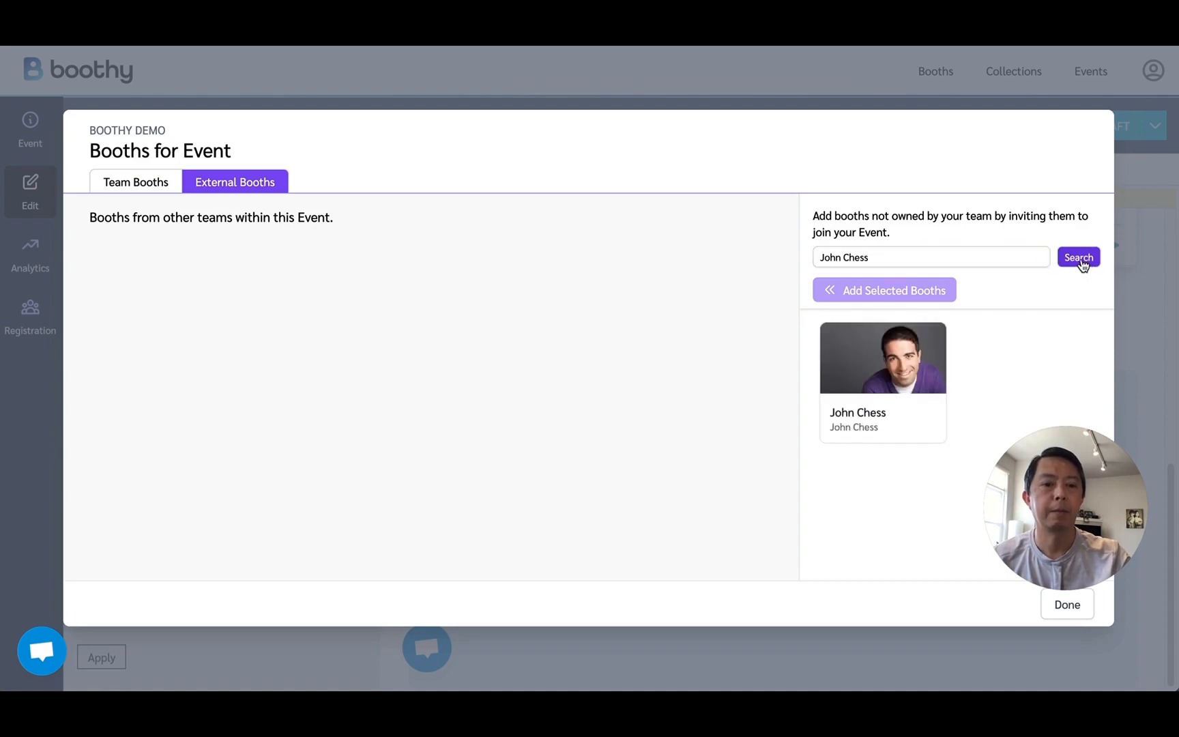
left_click(874, 365)
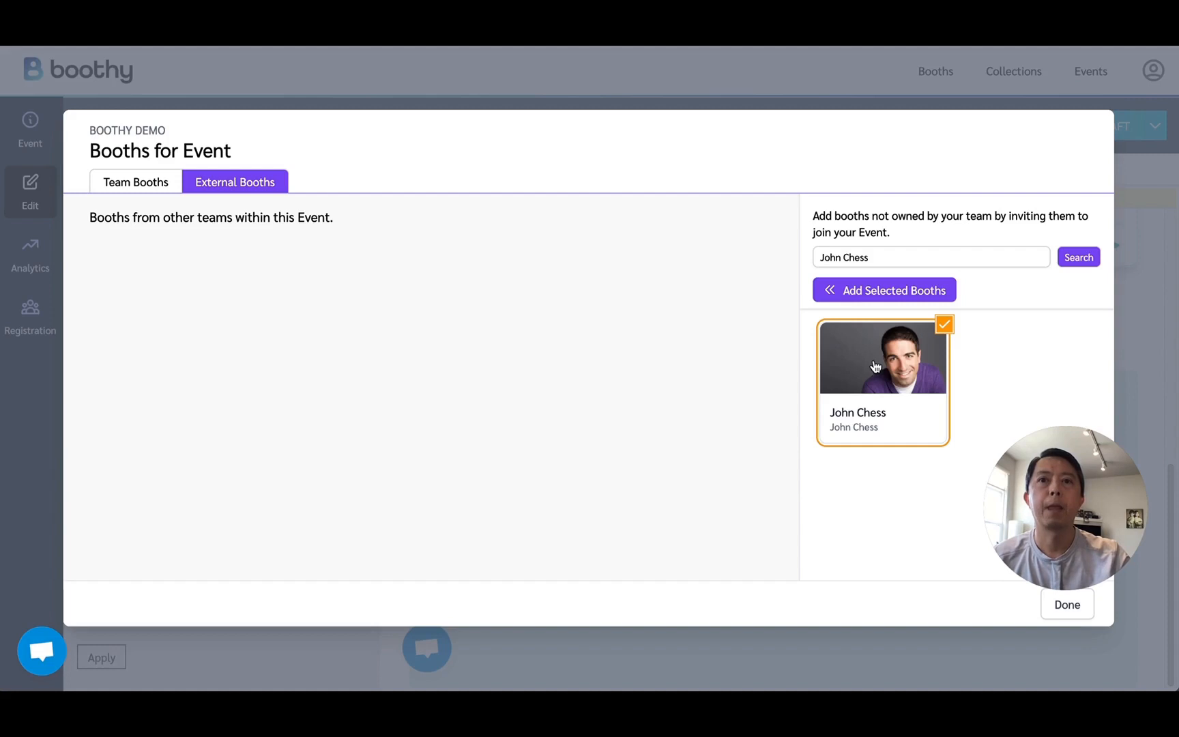
left_click(879, 299)
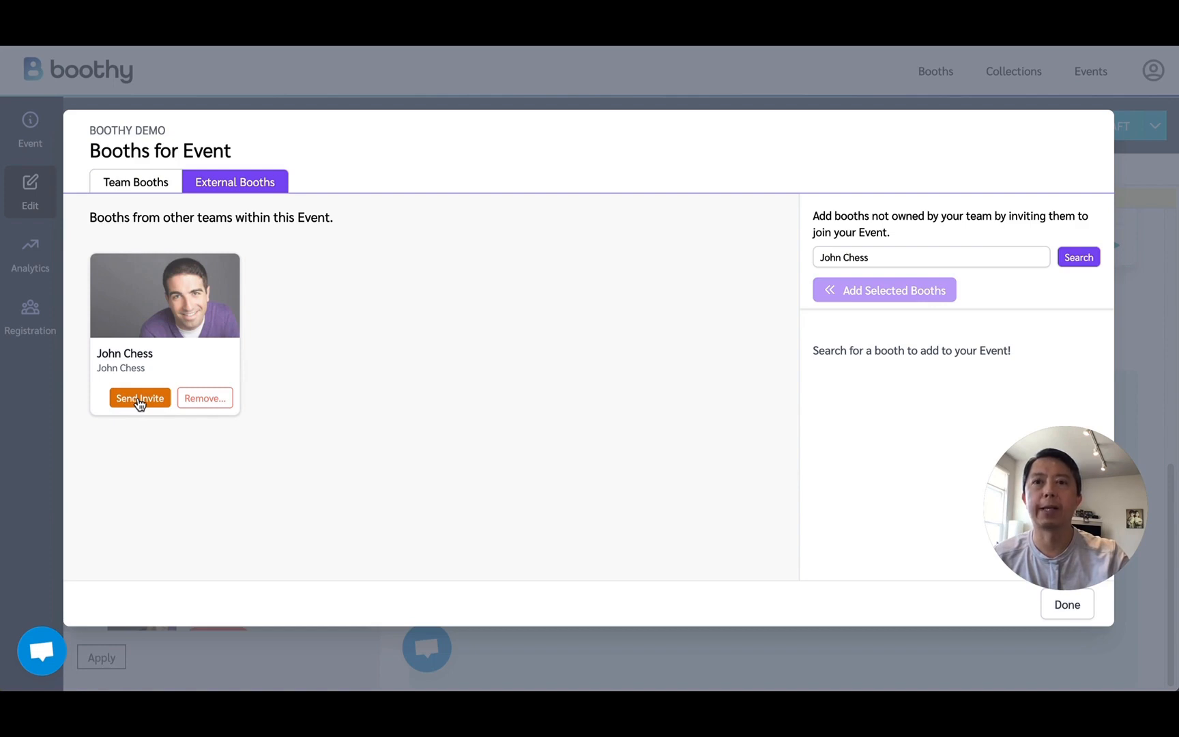
Send the author's external booth an invitation to join the event and return to the Booths list.
left_click(138, 400)
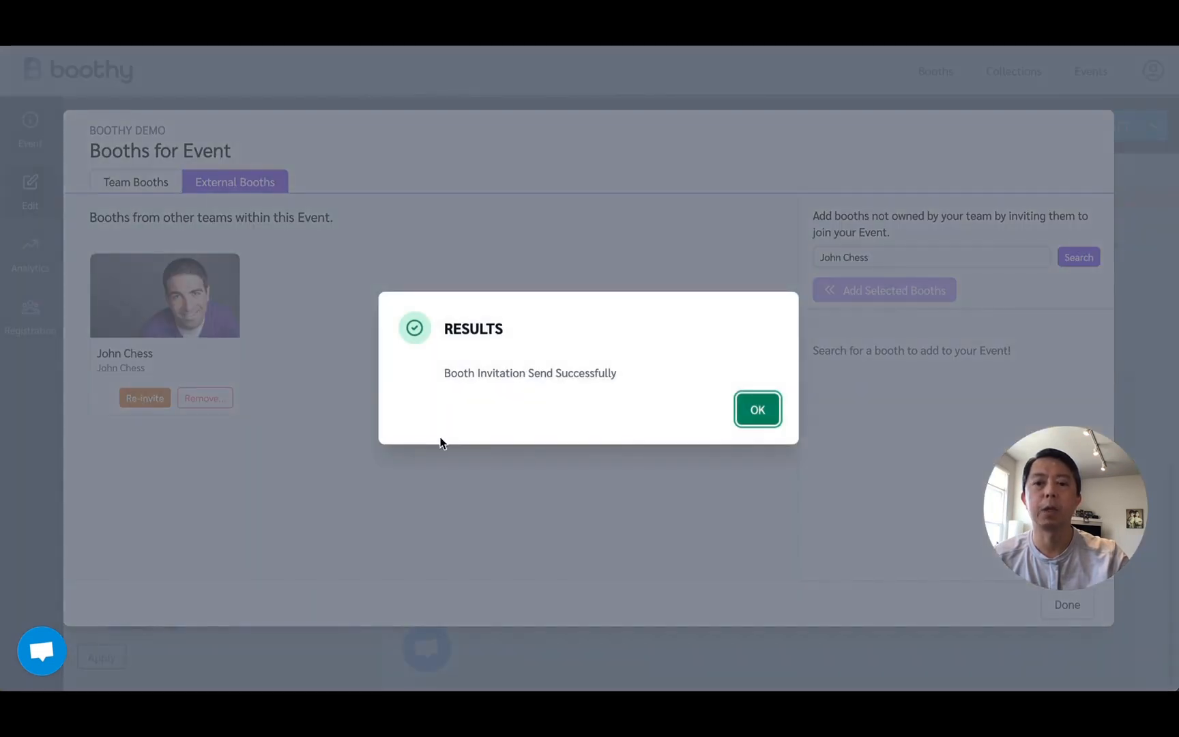
left_click(757, 409)
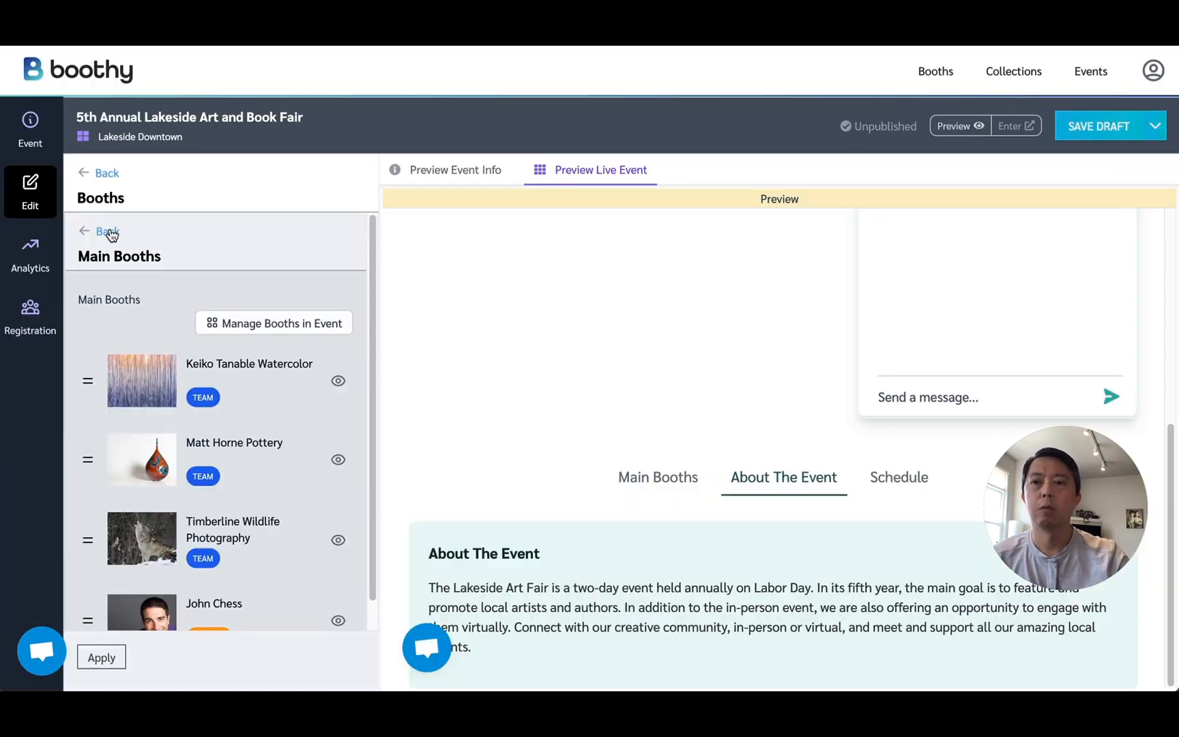
left_click(111, 234)
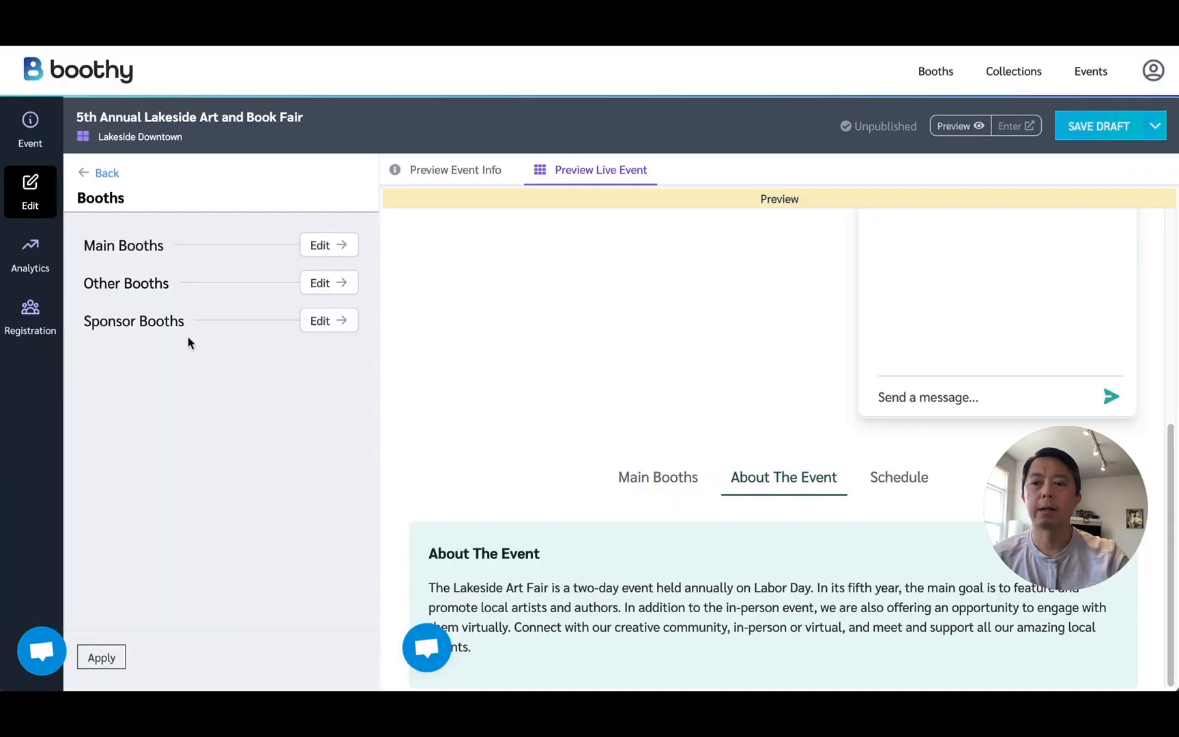
Add the City Pups Pet Care team booth to the event's Sponsor Booths.
left_click(316, 325)
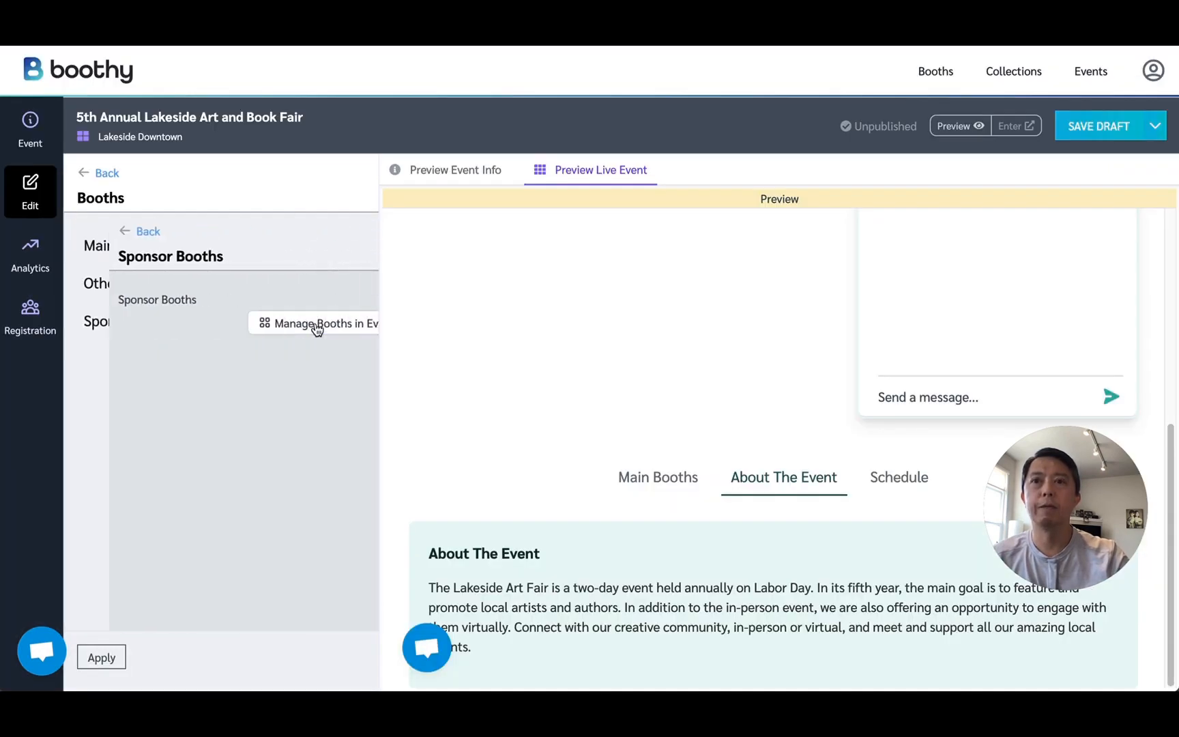
left_click(314, 324)
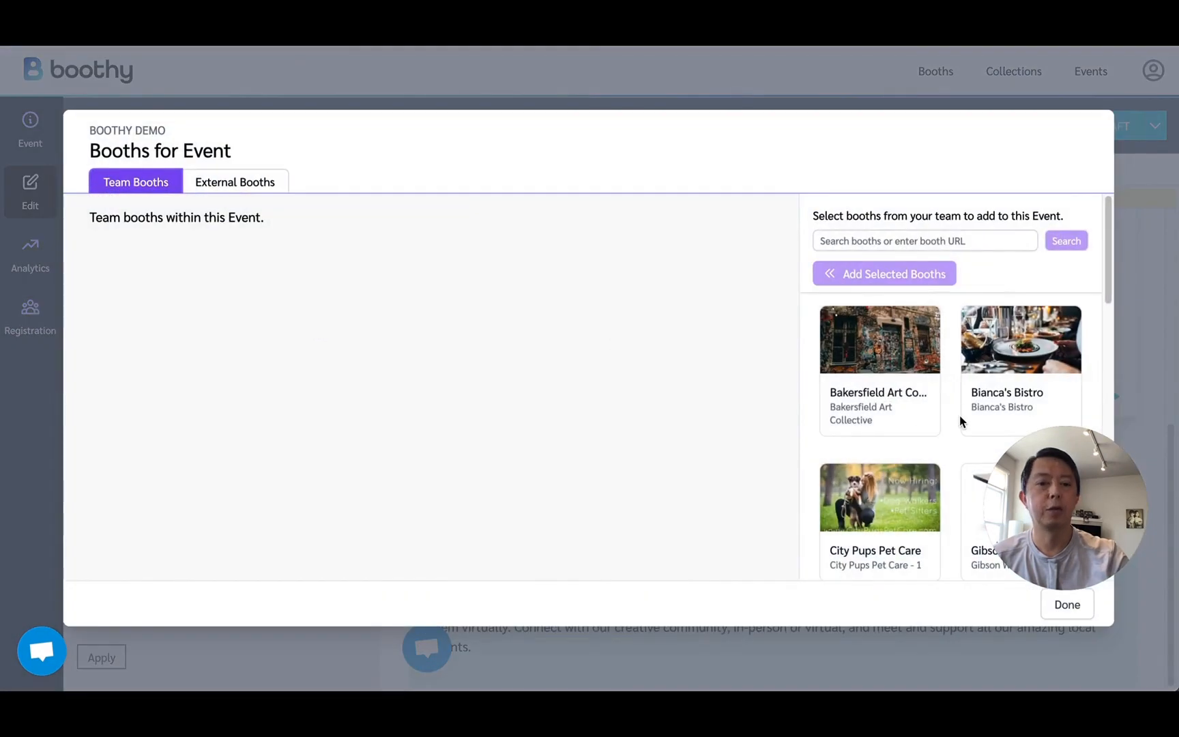
scroll(959, 415, "down", 1)
scroll(956, 414, "down", 3)
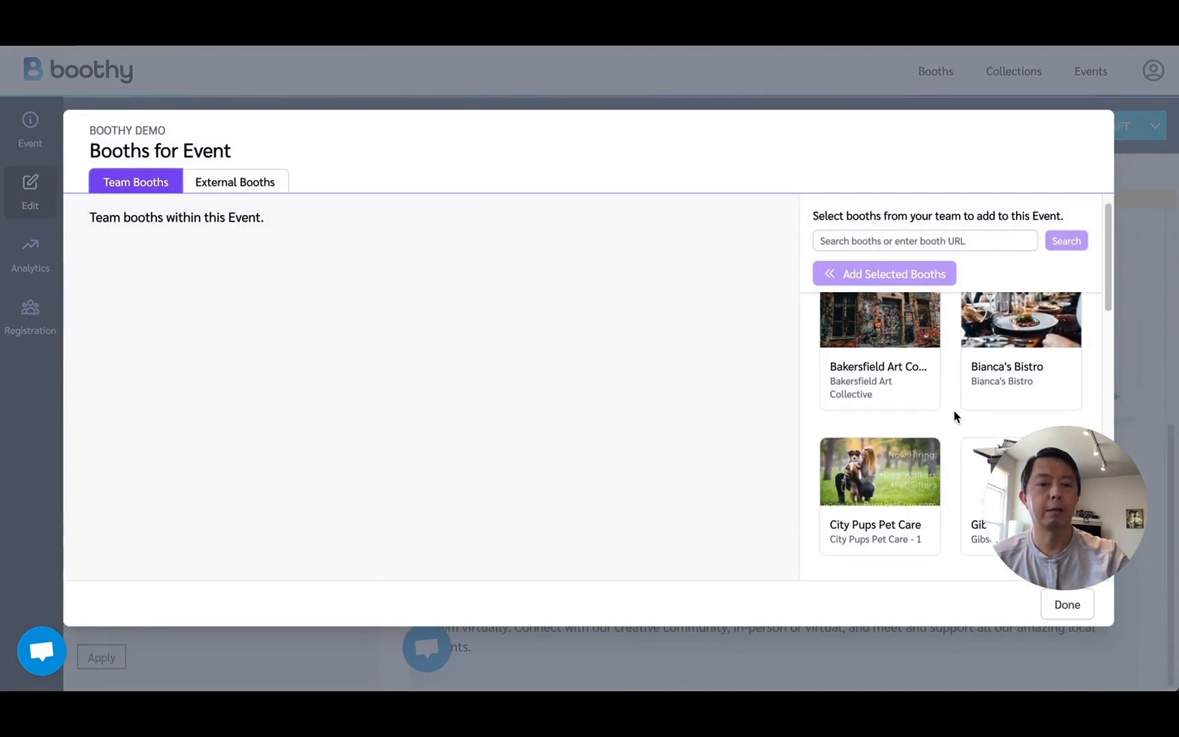
left_click(880, 482)
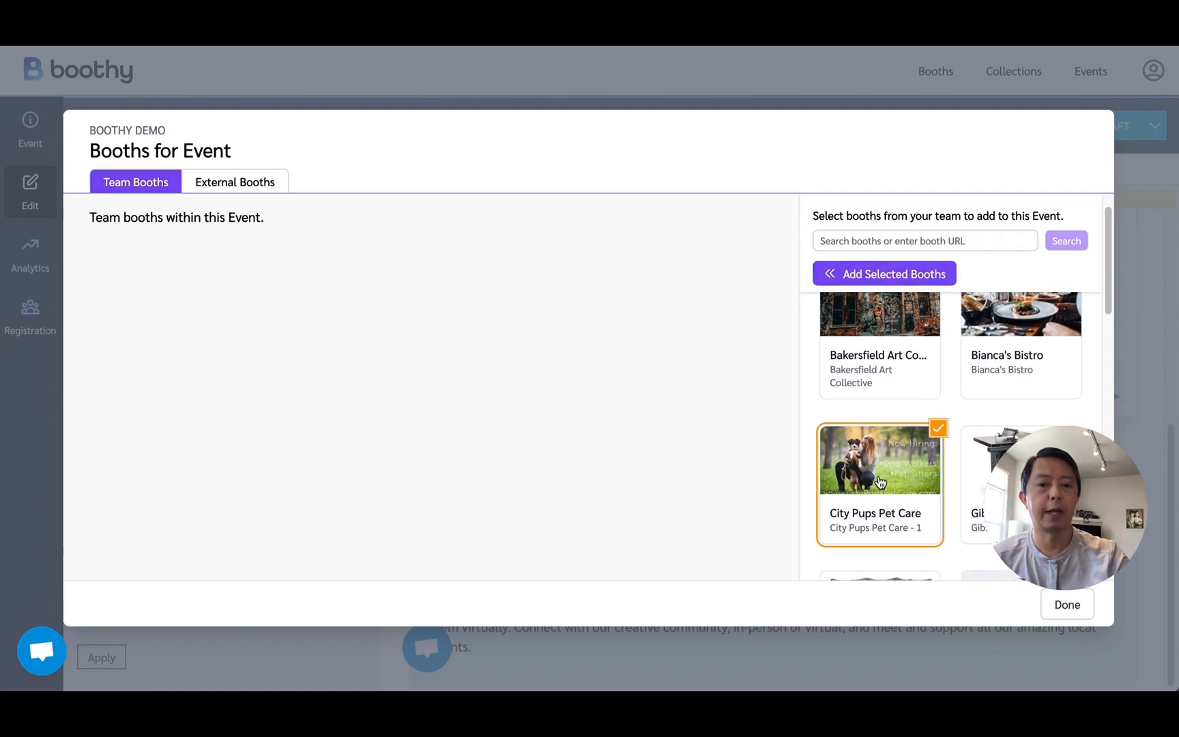
left_click(905, 275)
Add the Gibson Woodworking and Hansen Jewelers team booths as sponsors, finish managing booths, and view the Sponsor Booths in the live preview.
scroll(884, 394, "down", 3)
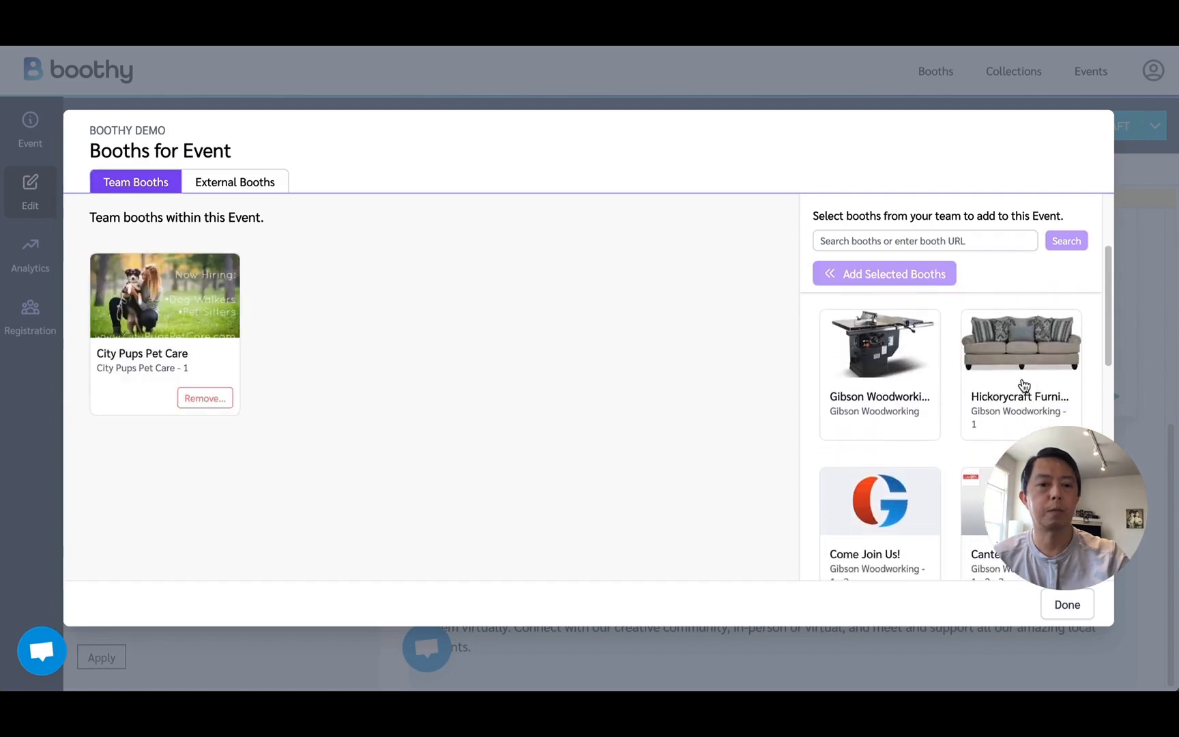
left_click(940, 395)
left_click(927, 275)
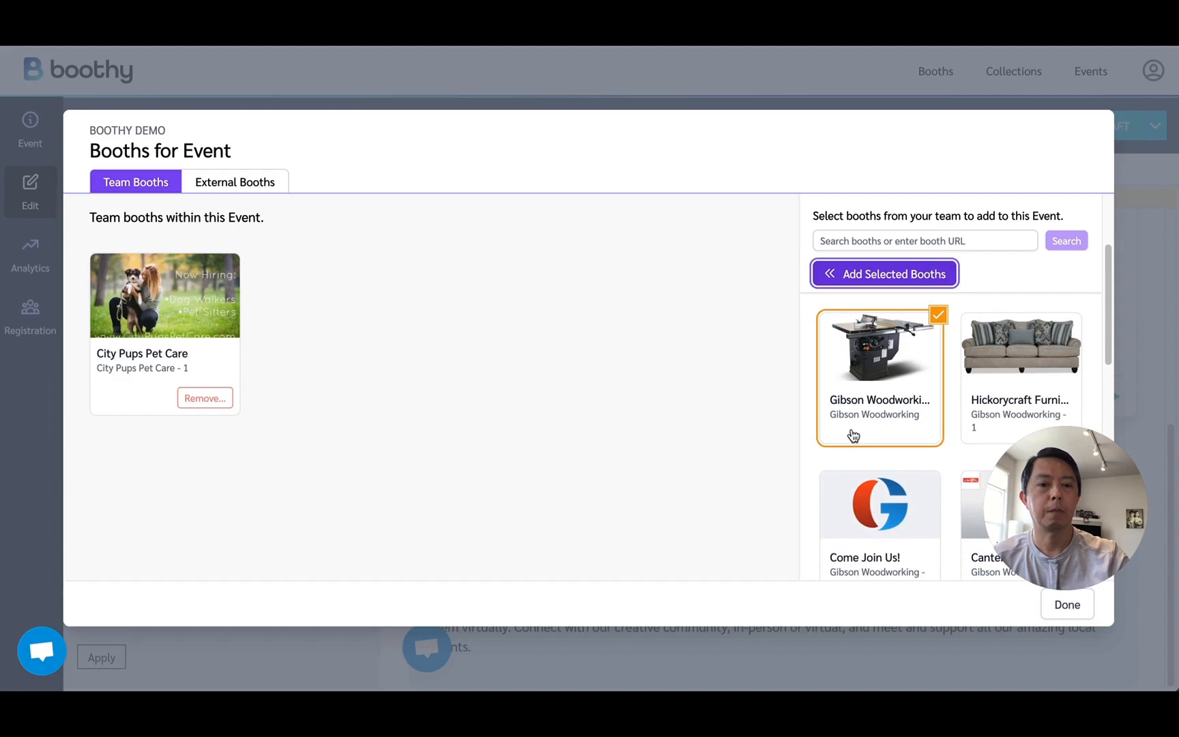
scroll(866, 436, "down", 4)
scroll(878, 435, "down", 2)
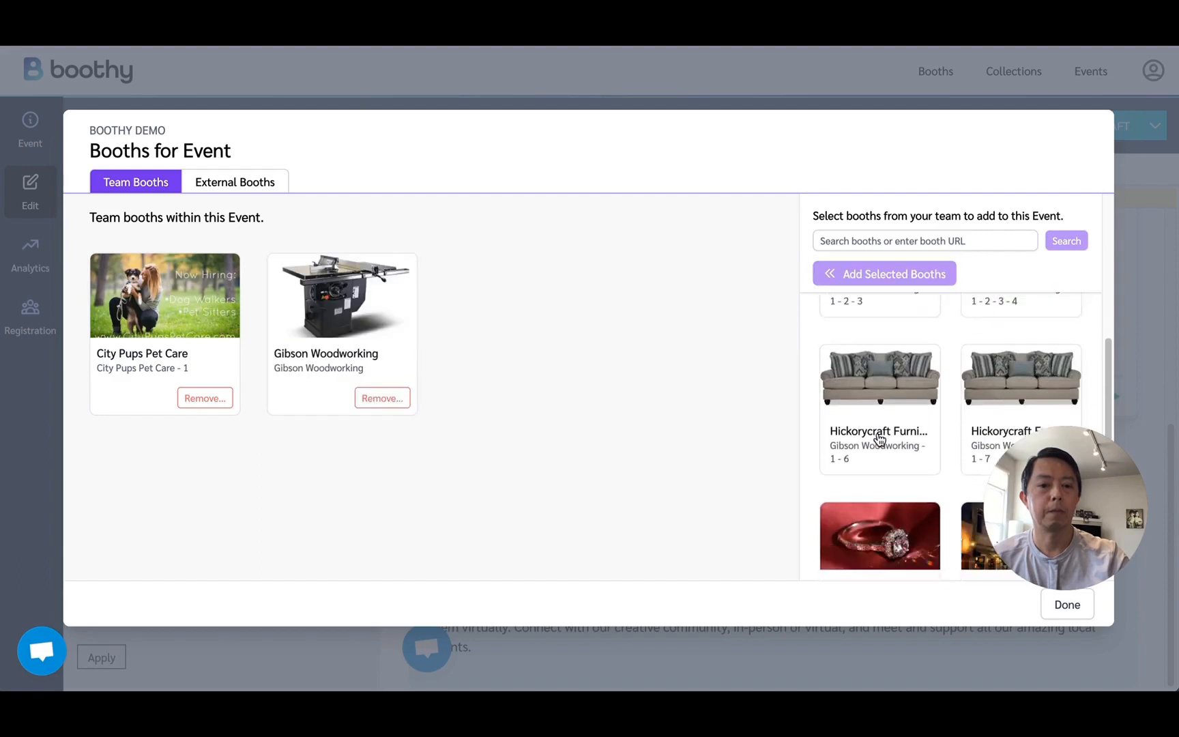
left_click(885, 471)
left_click(890, 275)
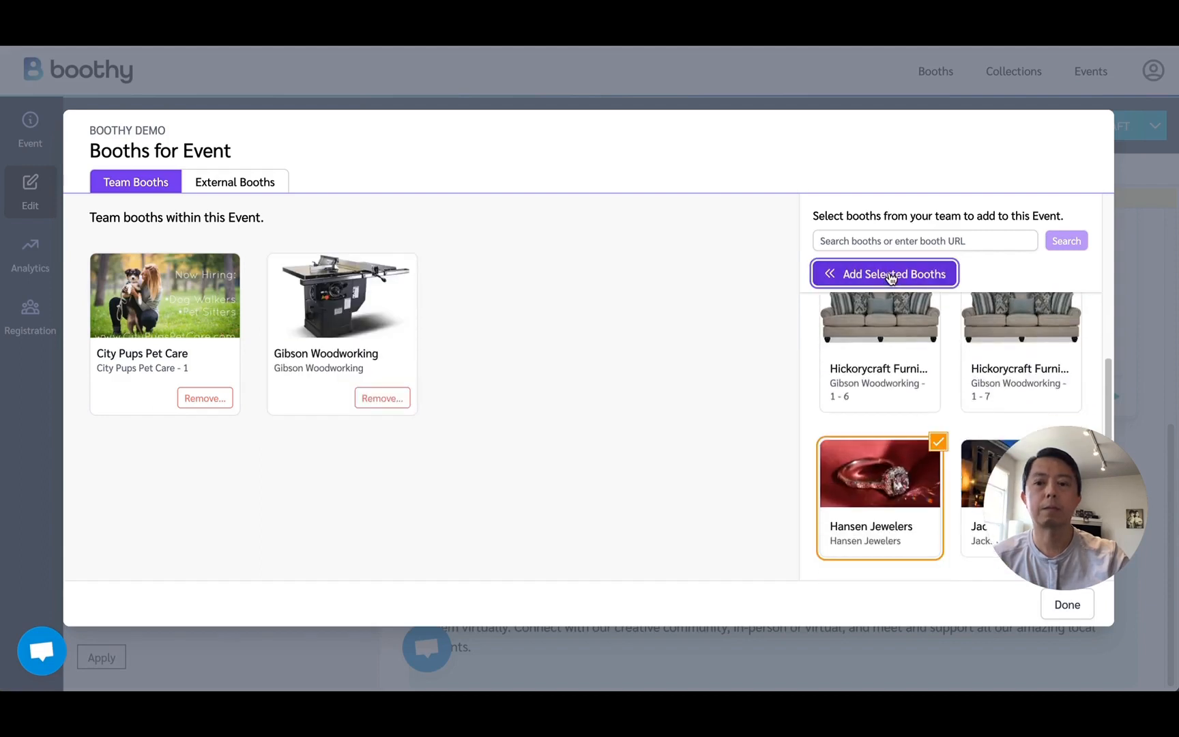
left_click(1068, 607)
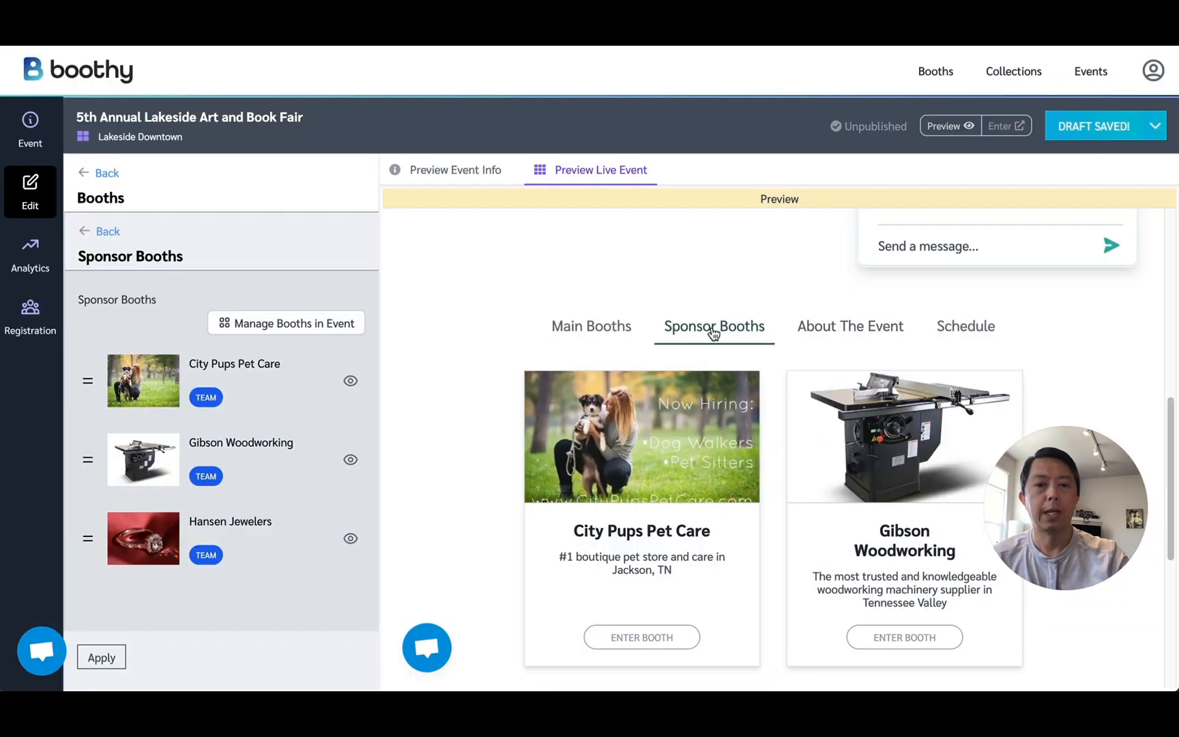
scroll(703, 500, "down", 2)
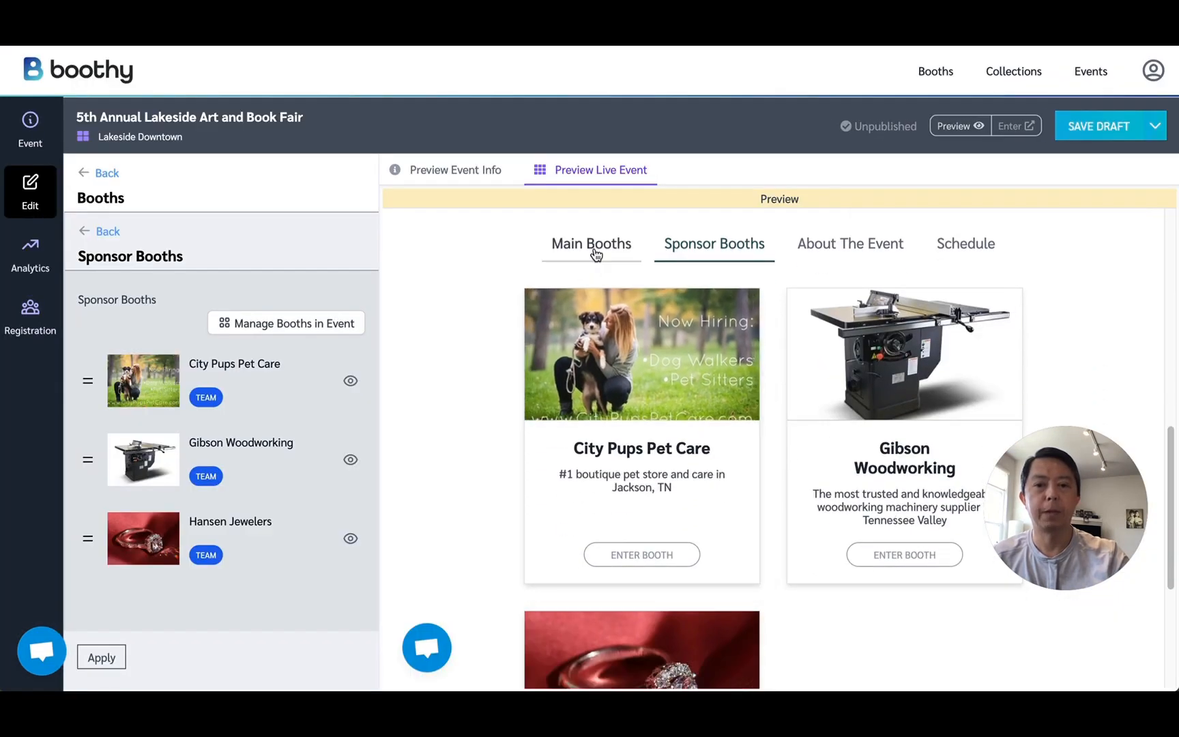
Check the Main Booths in the live event preview and open the Event Stage settings.
left_click(595, 252)
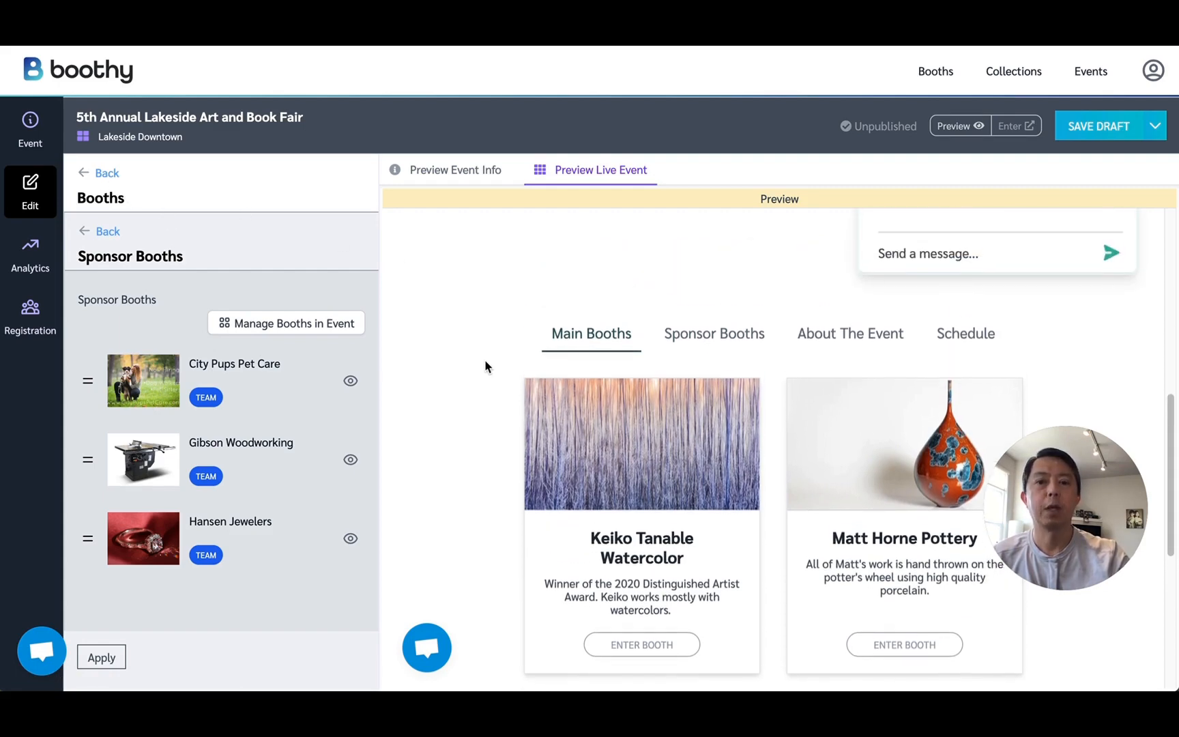
scroll(492, 368, "up", 3)
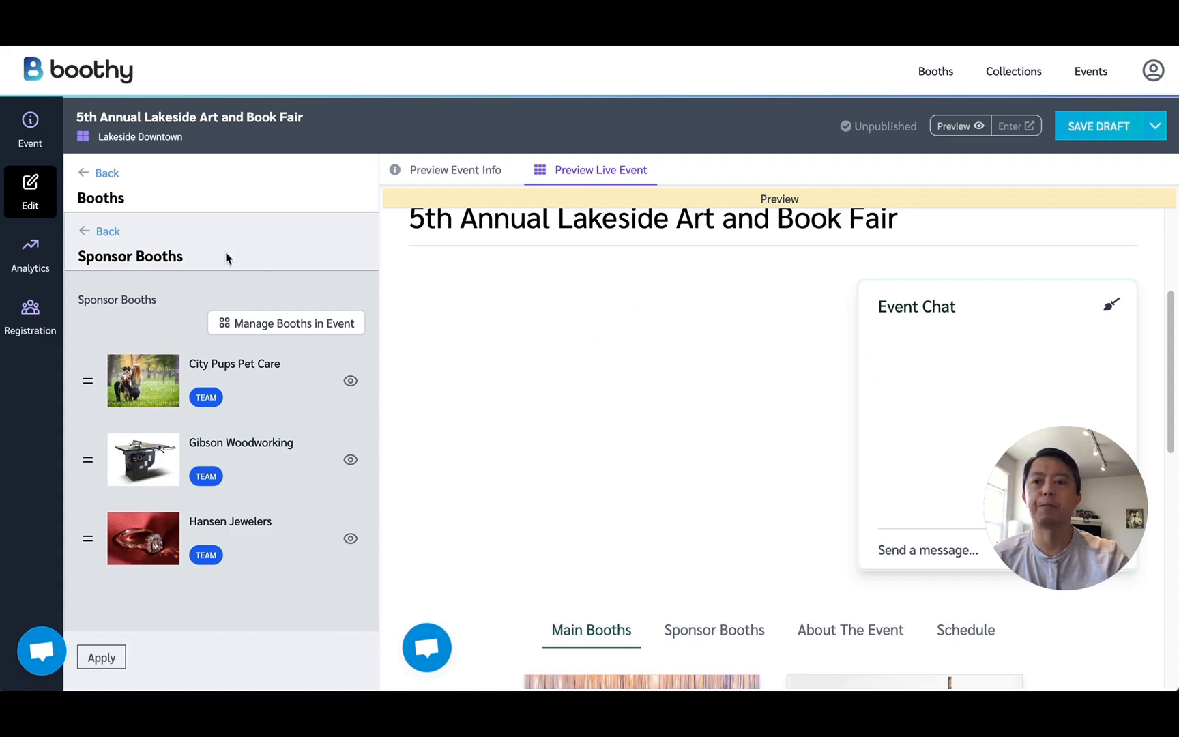
left_click(107, 173)
left_click(318, 617)
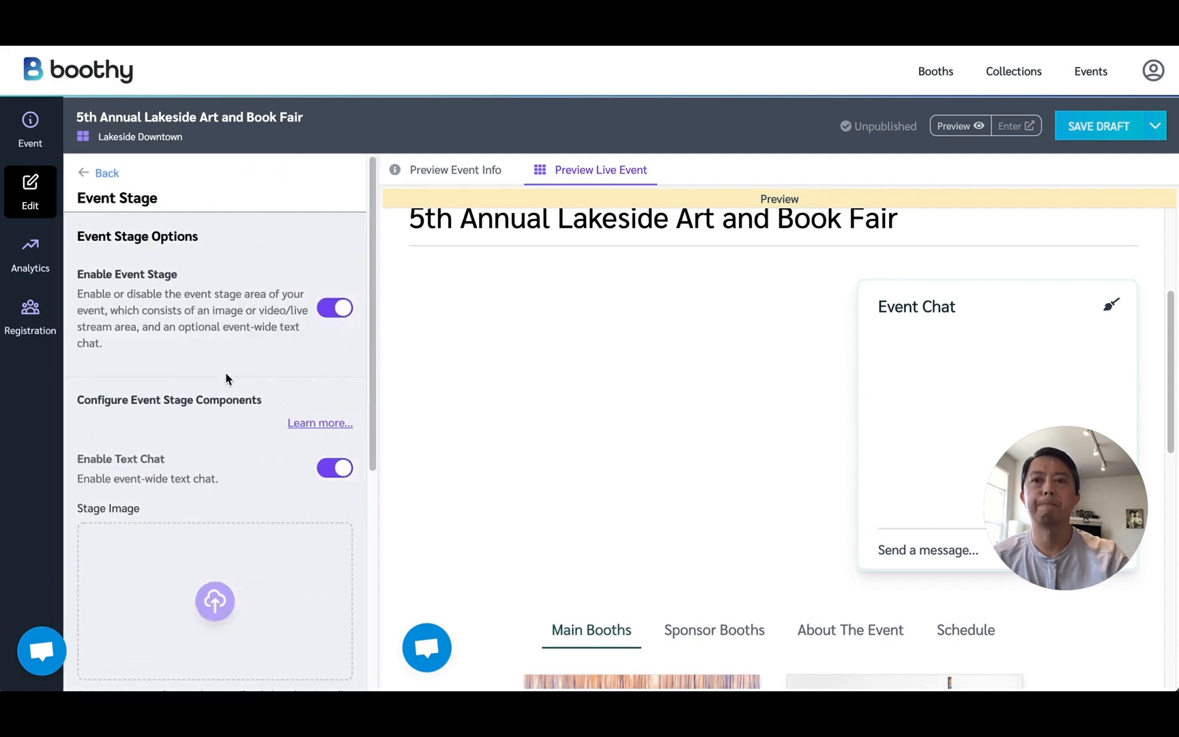
Assign the outdoor amp stage concert photo from the media library as the Stage Image.
scroll(227, 379, "down", 2)
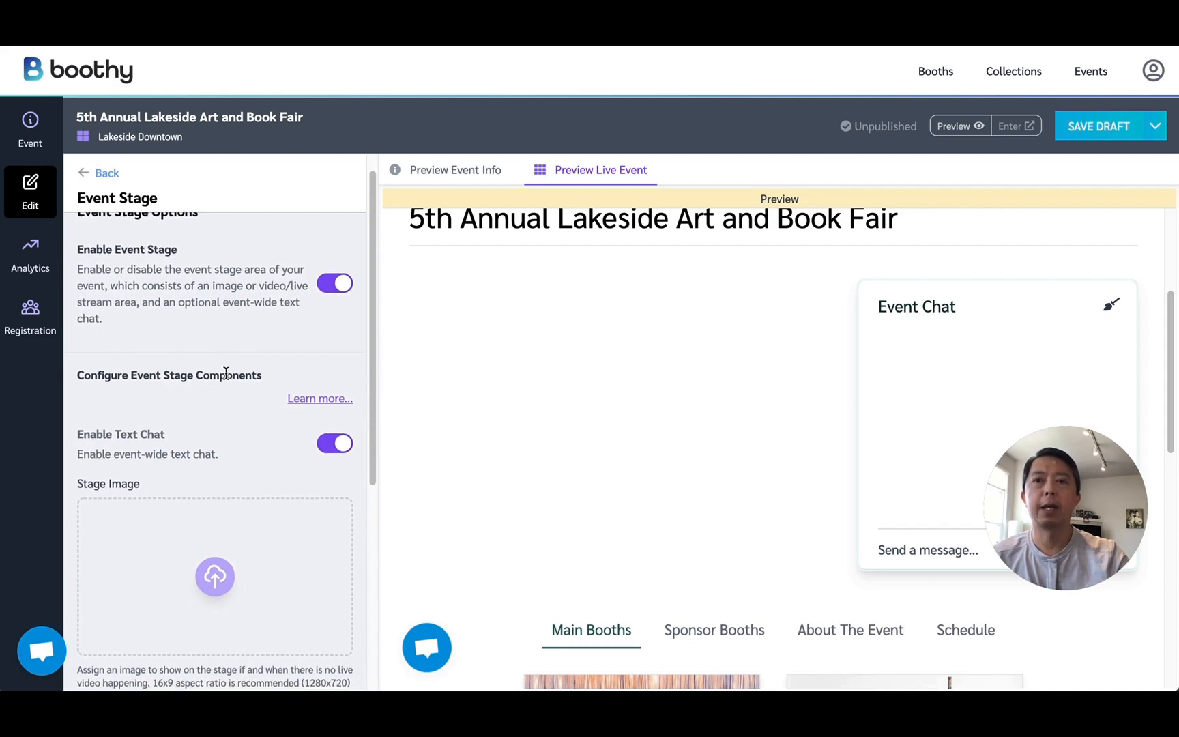
scroll(226, 374, "down", 2)
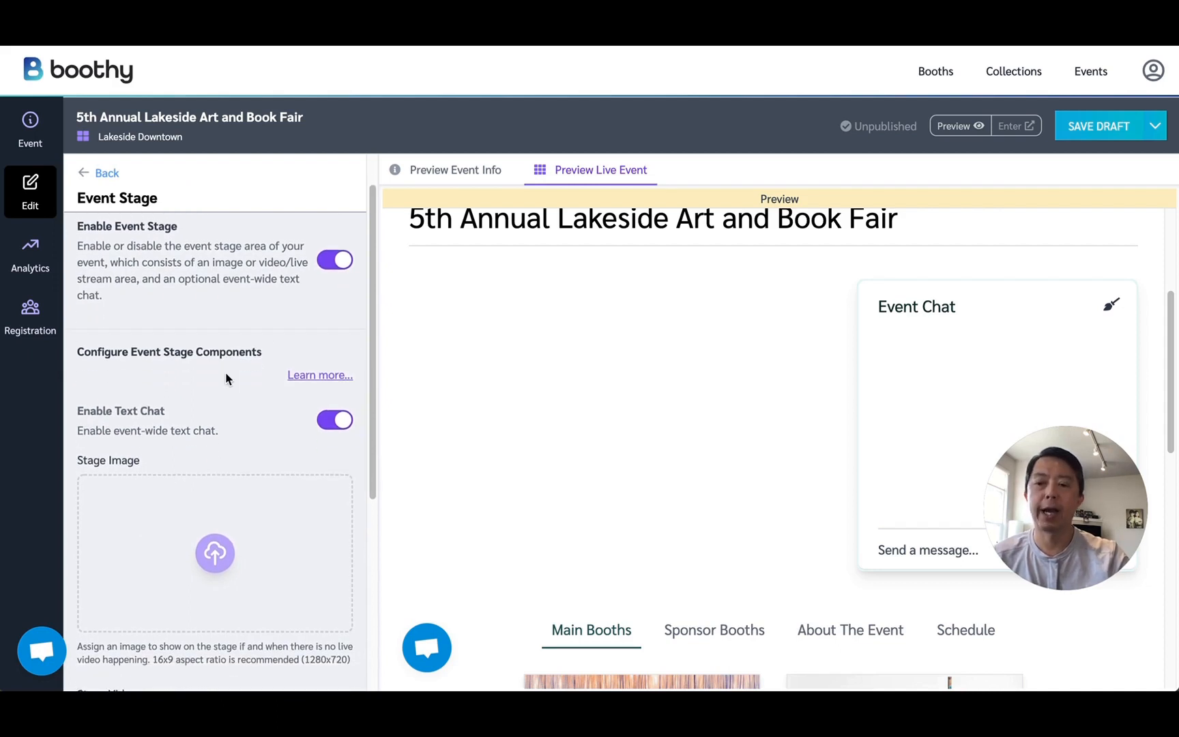
scroll(226, 375, "down", 4)
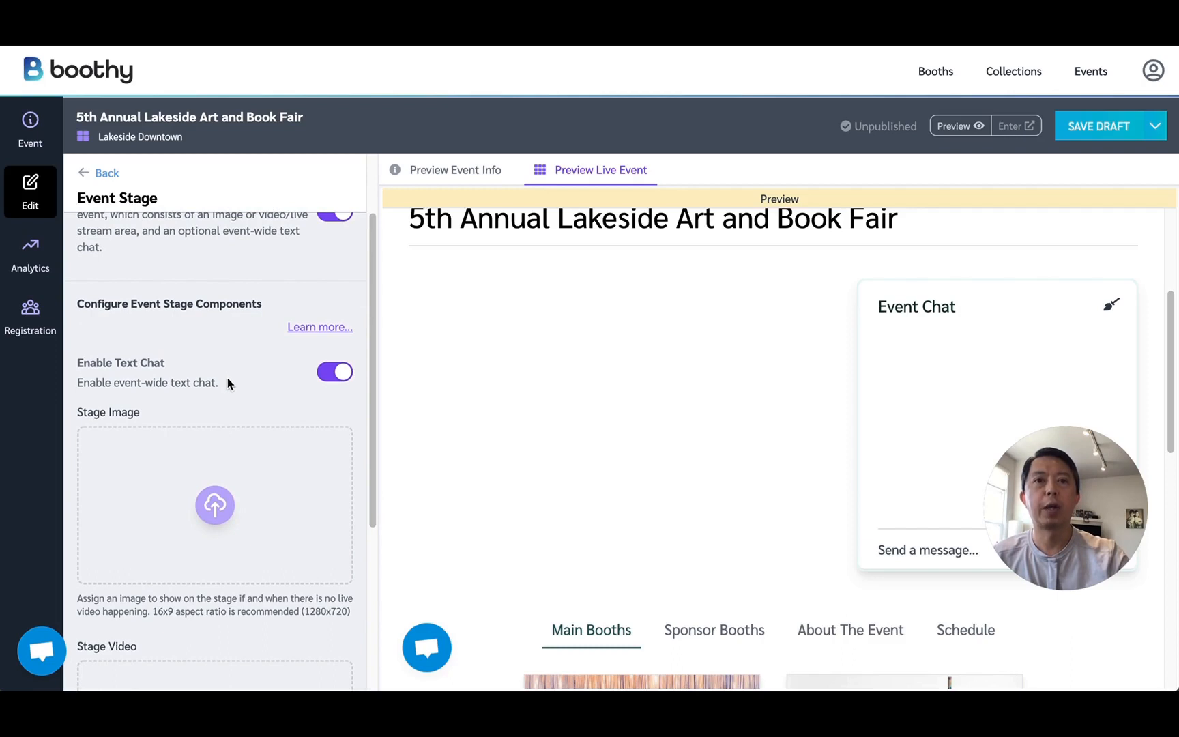
scroll(170, 444, "down", 7)
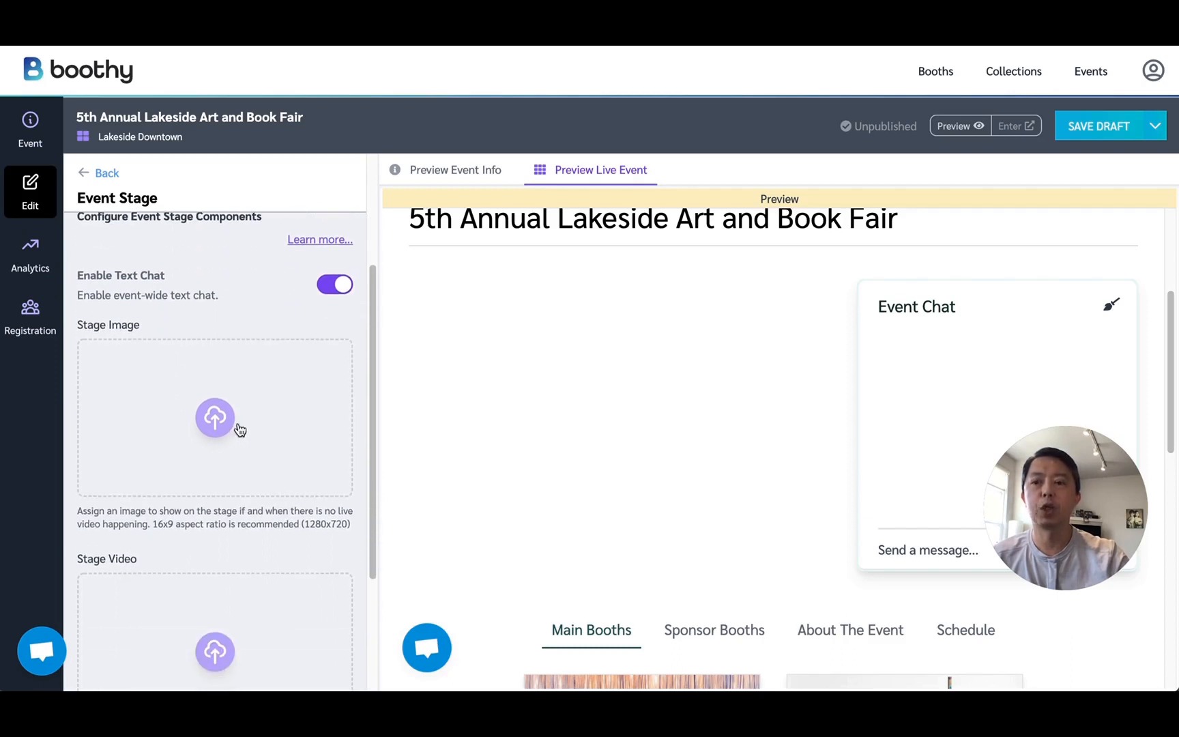
scroll(179, 486, "down", 4)
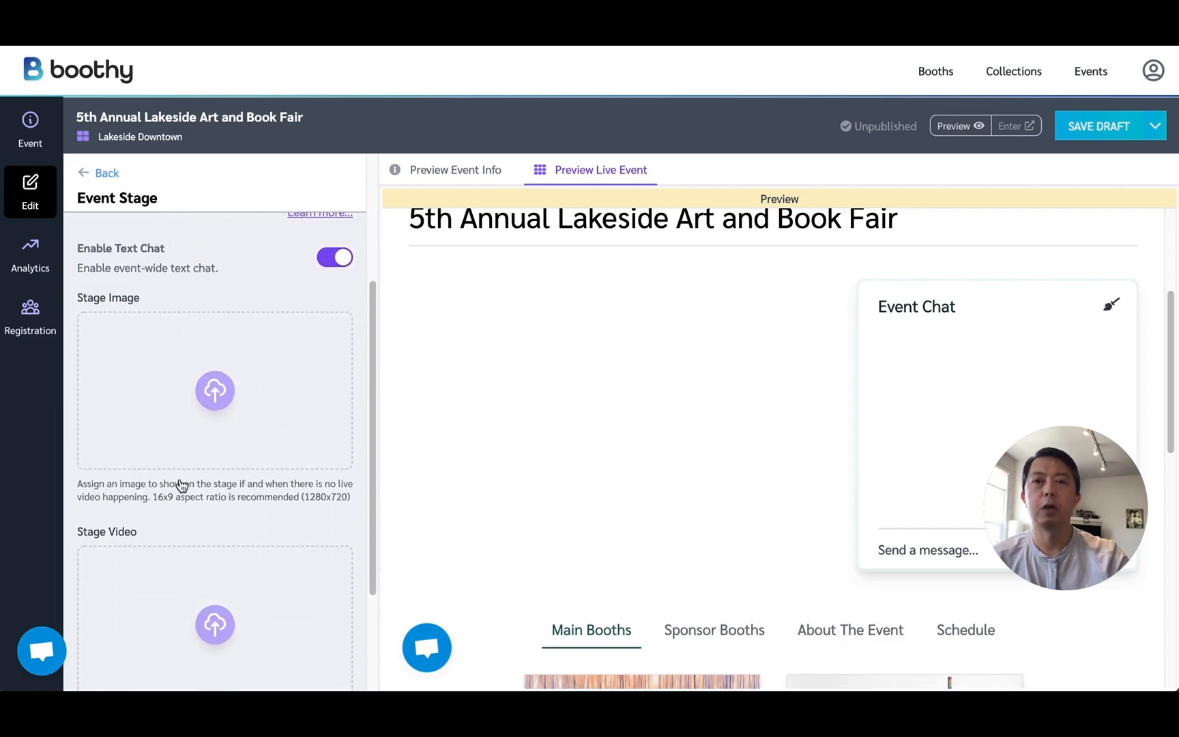
left_click(273, 364)
scroll(267, 374, "down", 3)
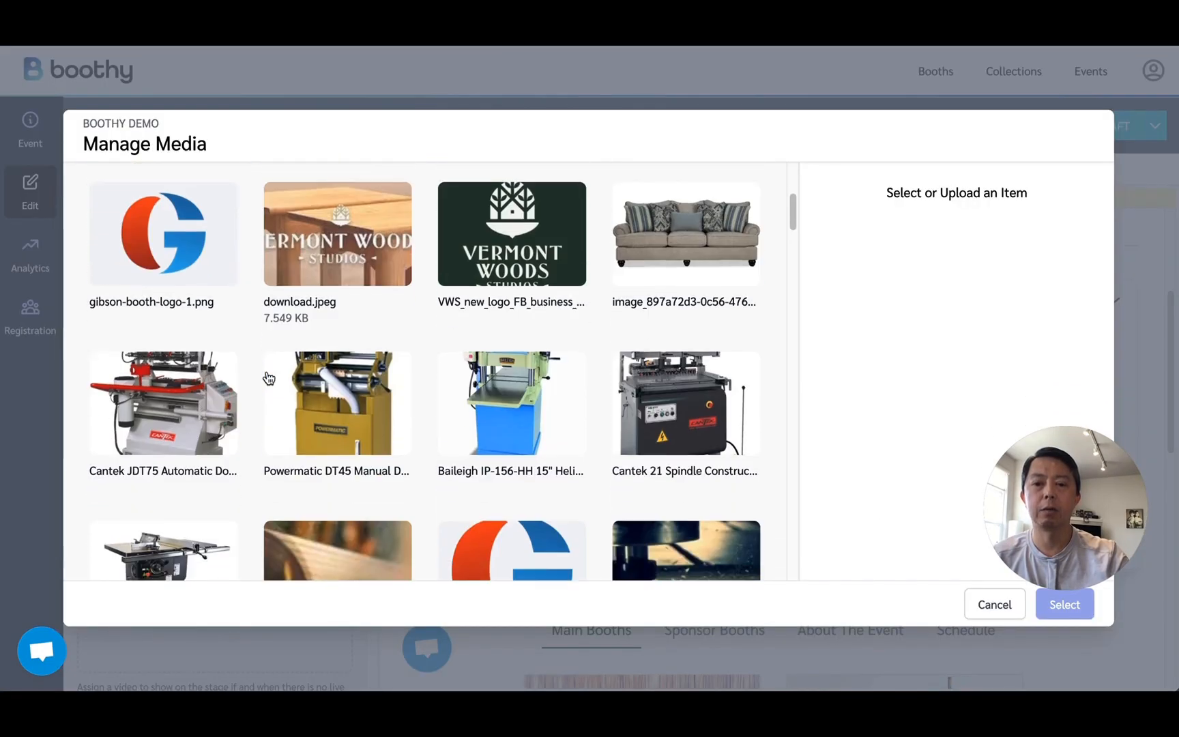
scroll(269, 379, "down", 8)
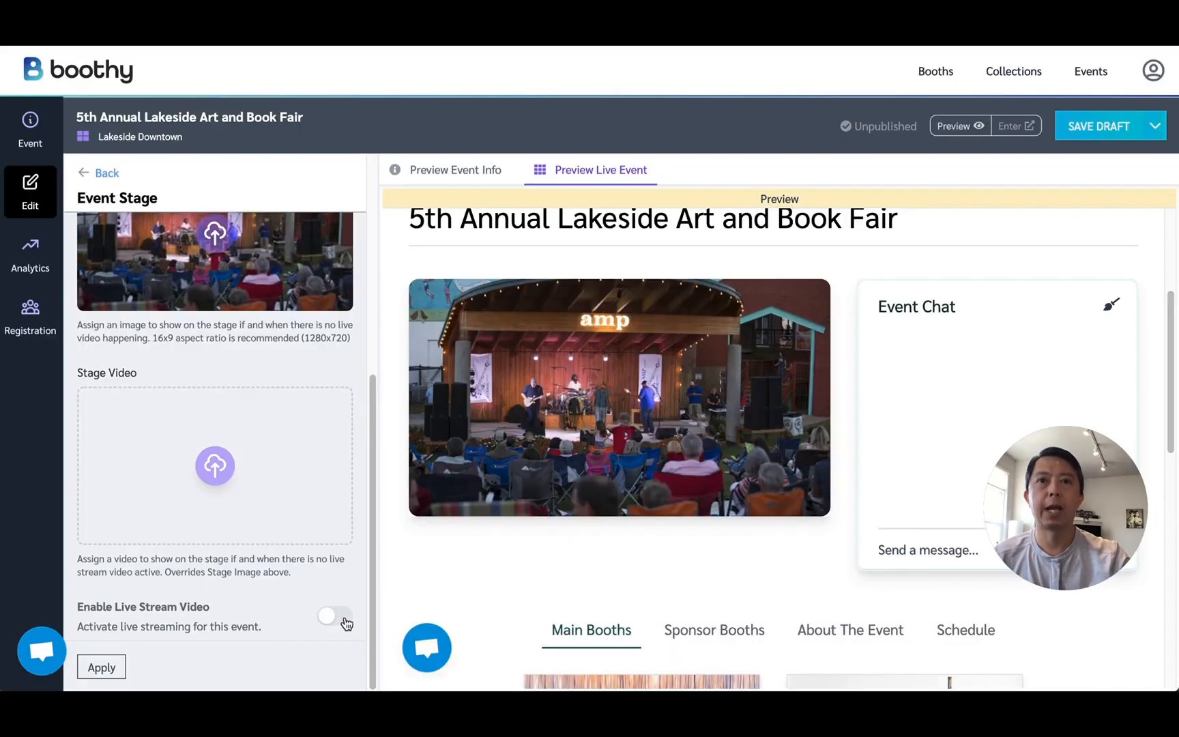
Enable Live Stream Video for the event stage, apply it, and bring up the RTMP URL and Stream Key.
left_click(345, 621)
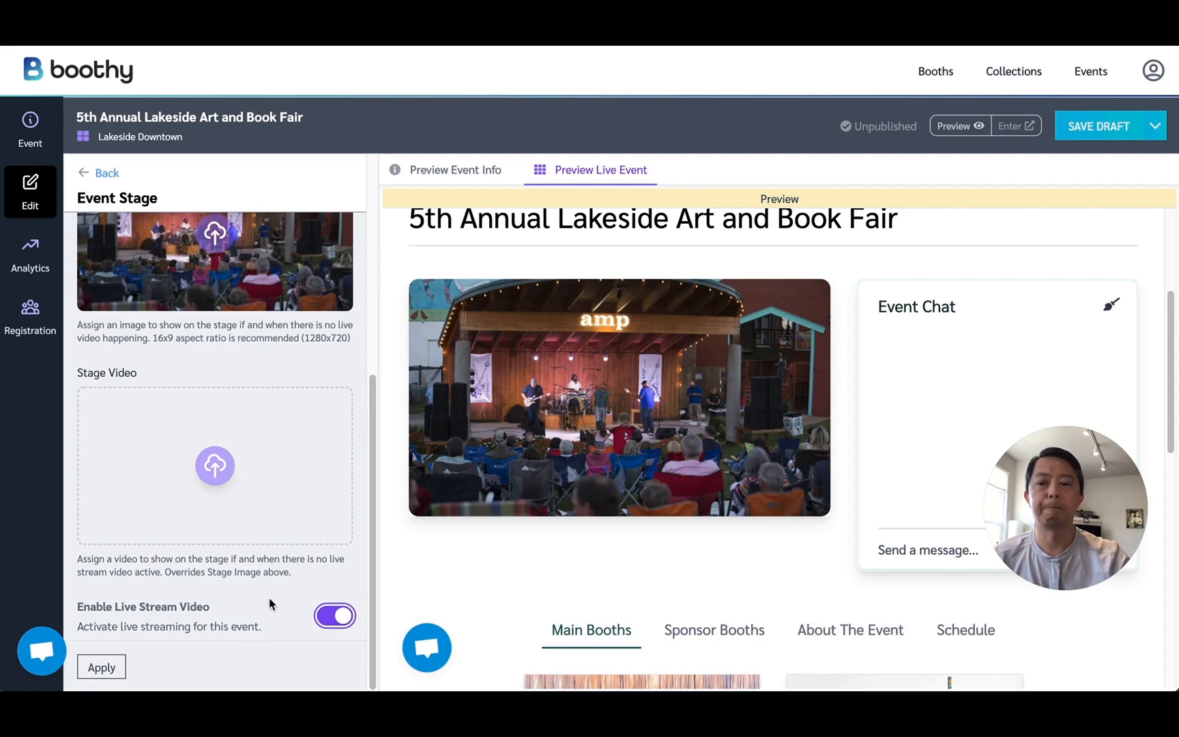
left_click(101, 667)
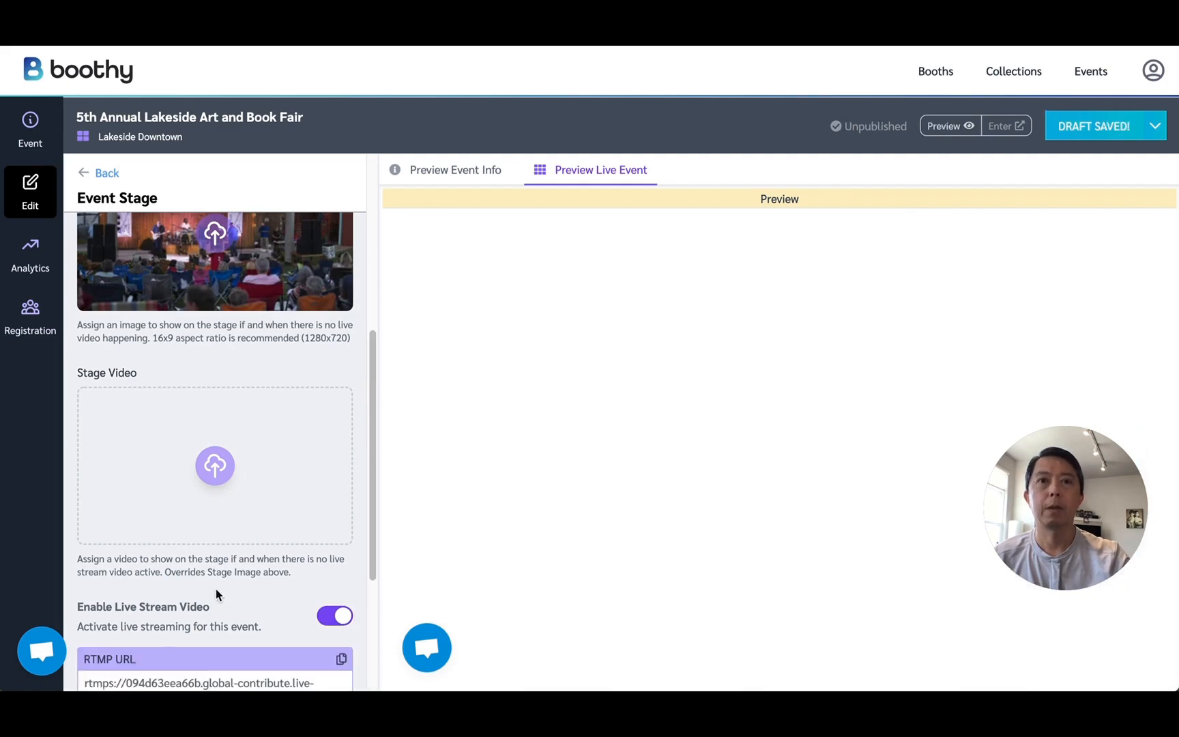
scroll(215, 589, "down", 5)
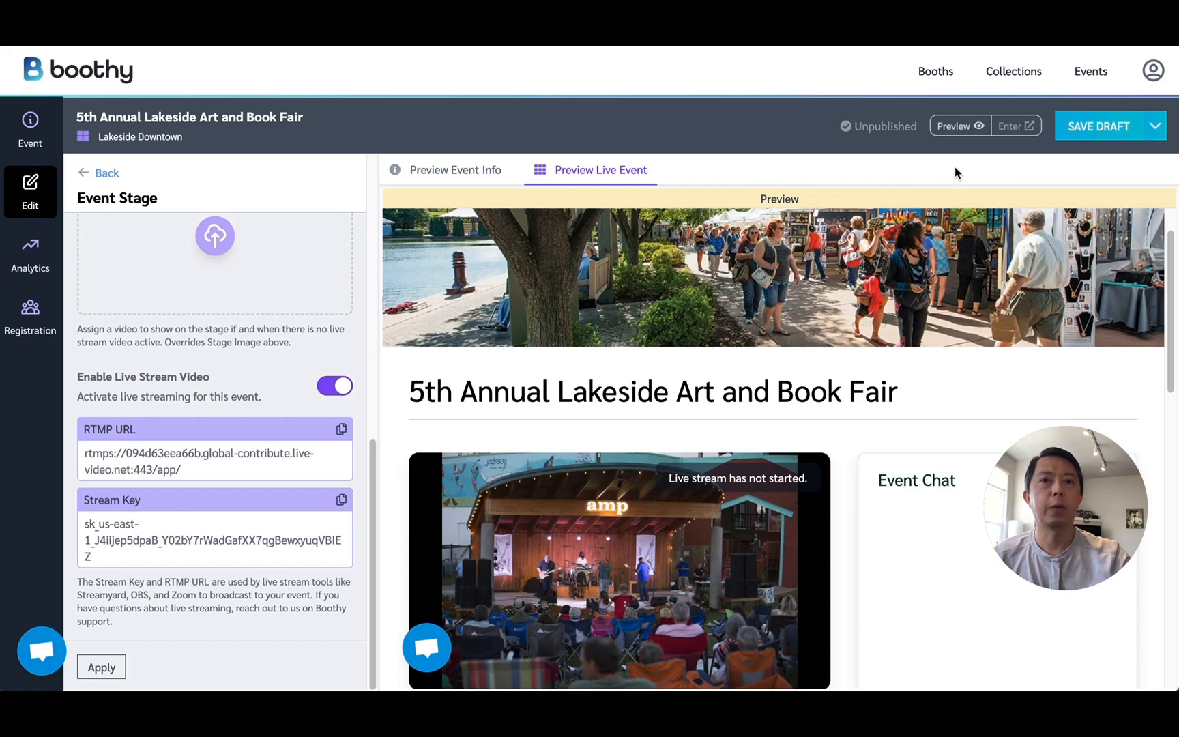
Save and publish the event, and enter the published live event.
left_click(1153, 130)
left_click(1131, 159)
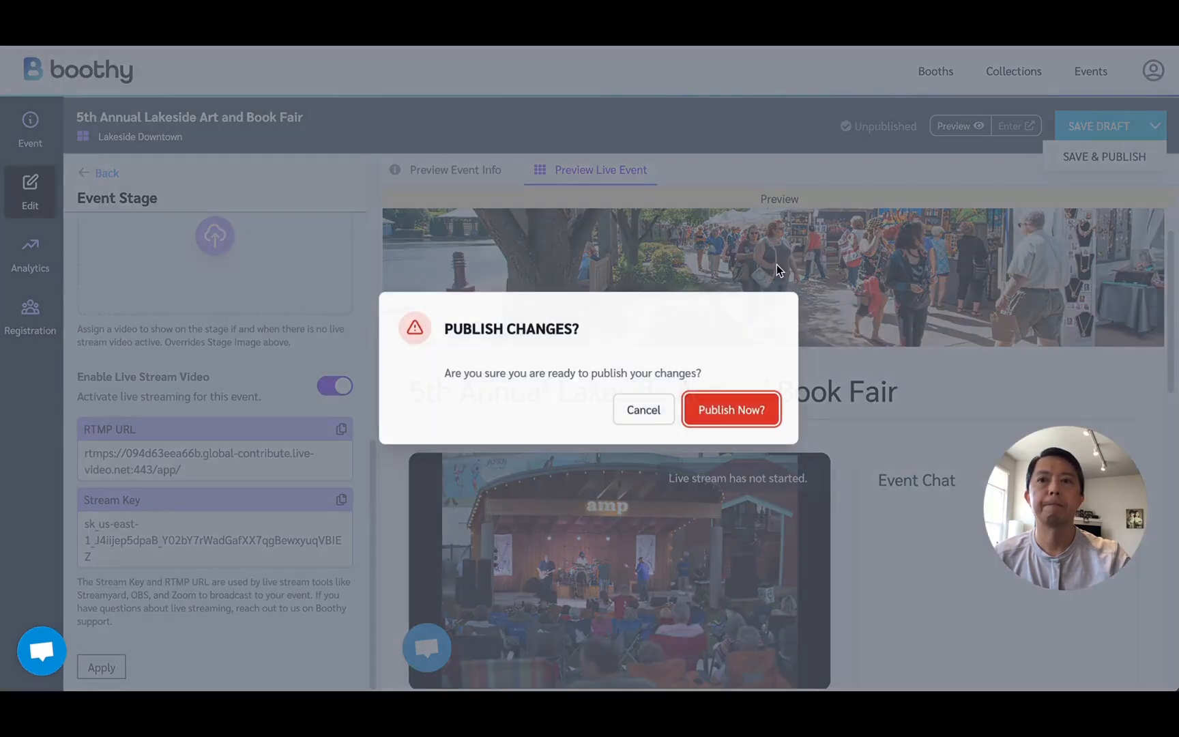
left_click(744, 409)
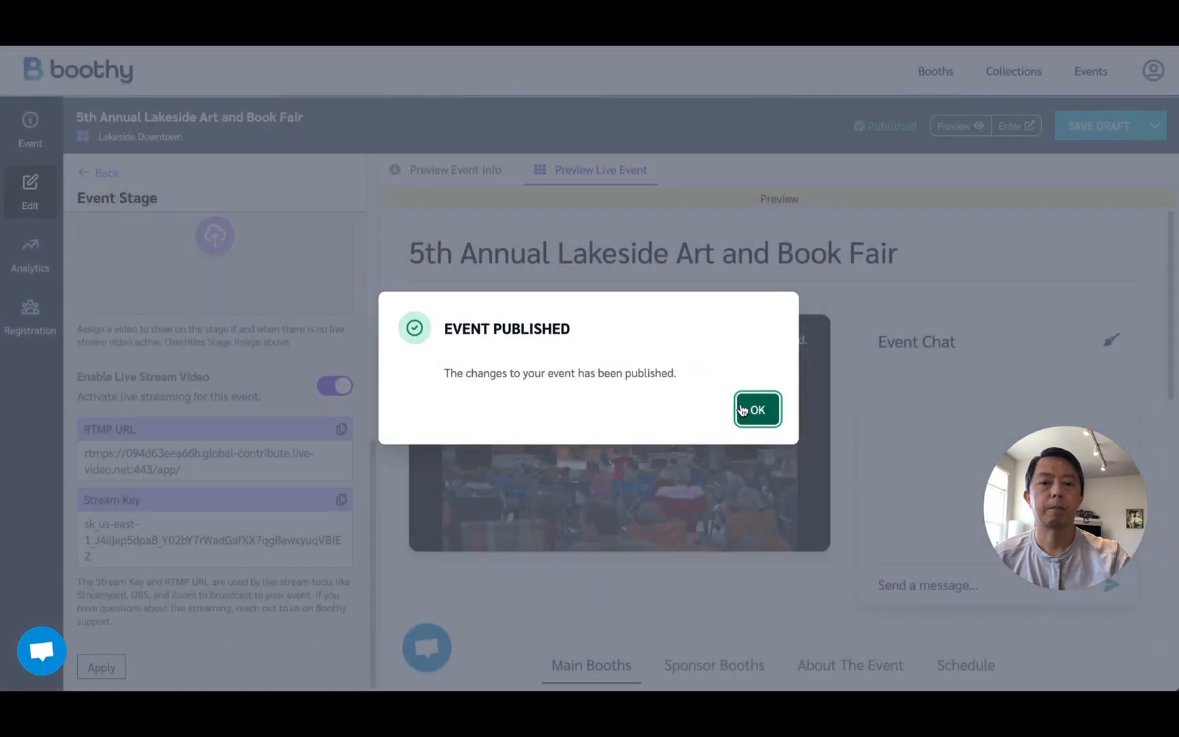
left_click(761, 410)
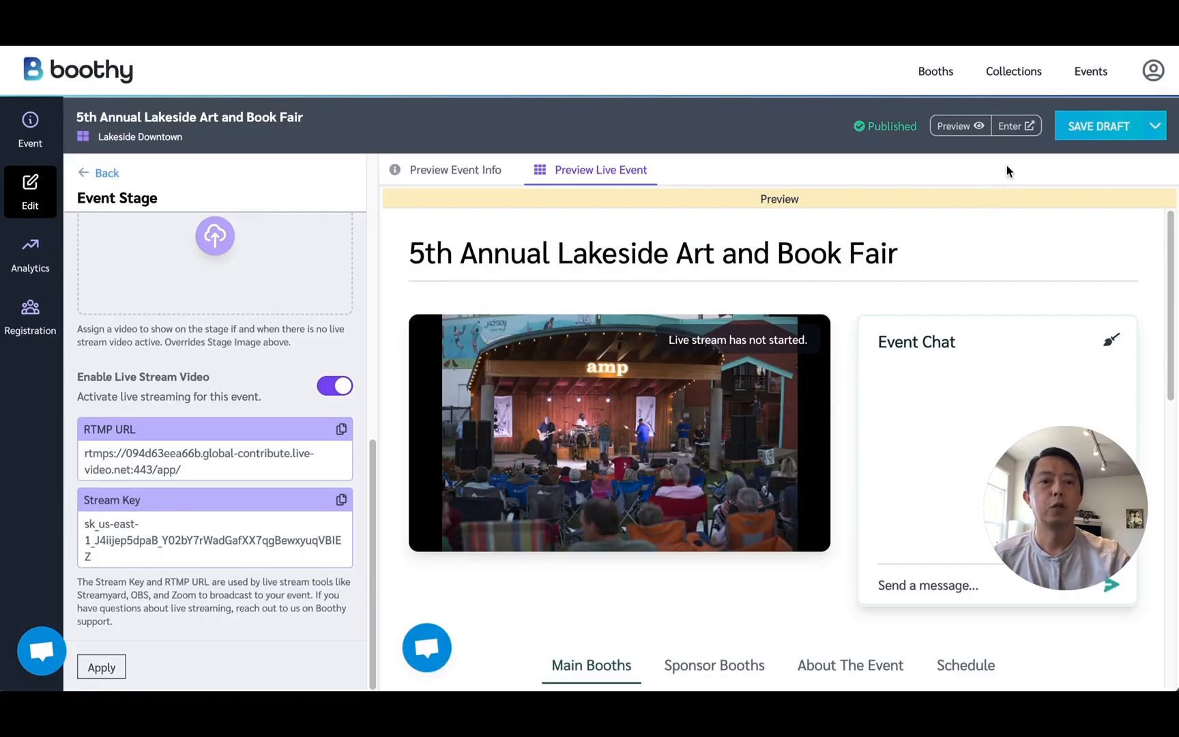
left_click(1013, 127)
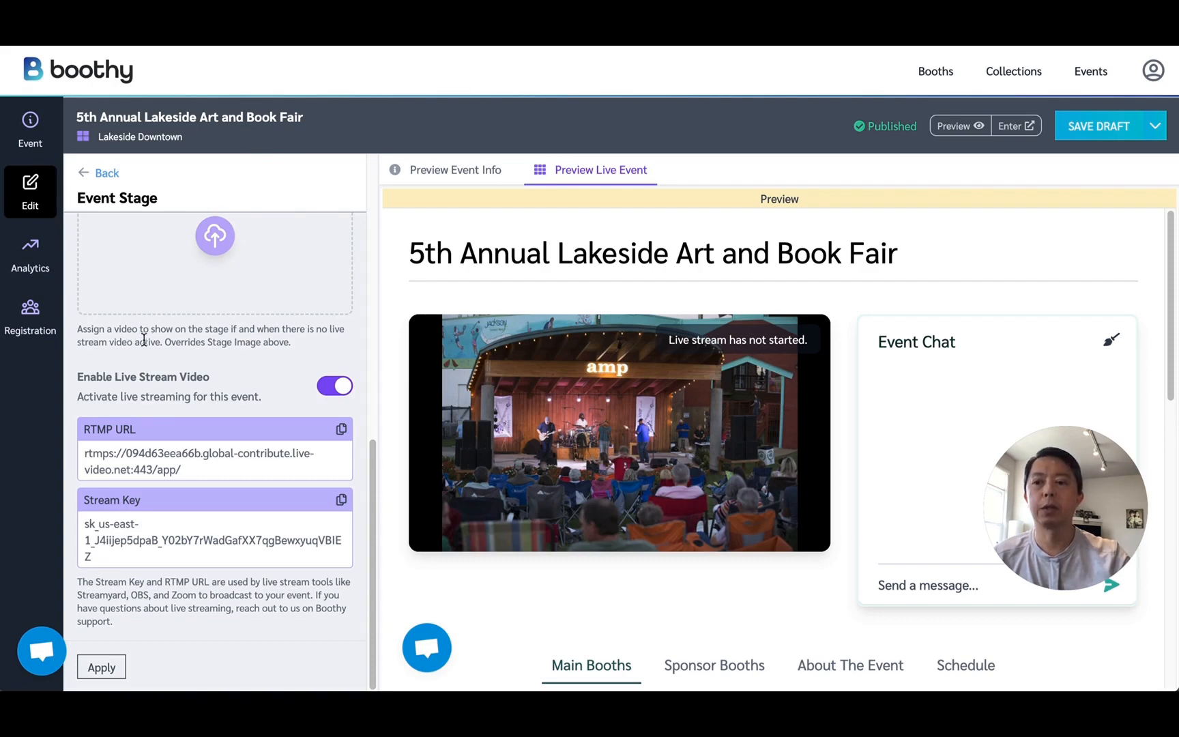
Leave the event editor without saving and view the event's Registration Options.
left_click(42, 326)
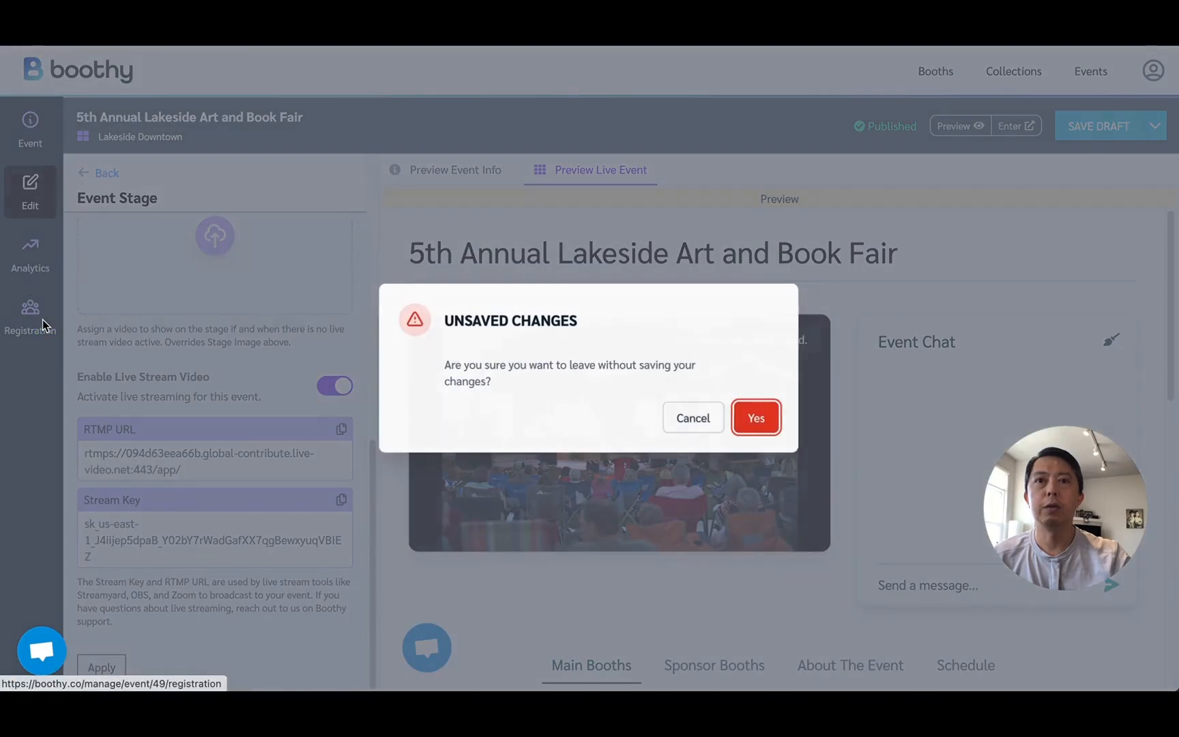
left_click(758, 419)
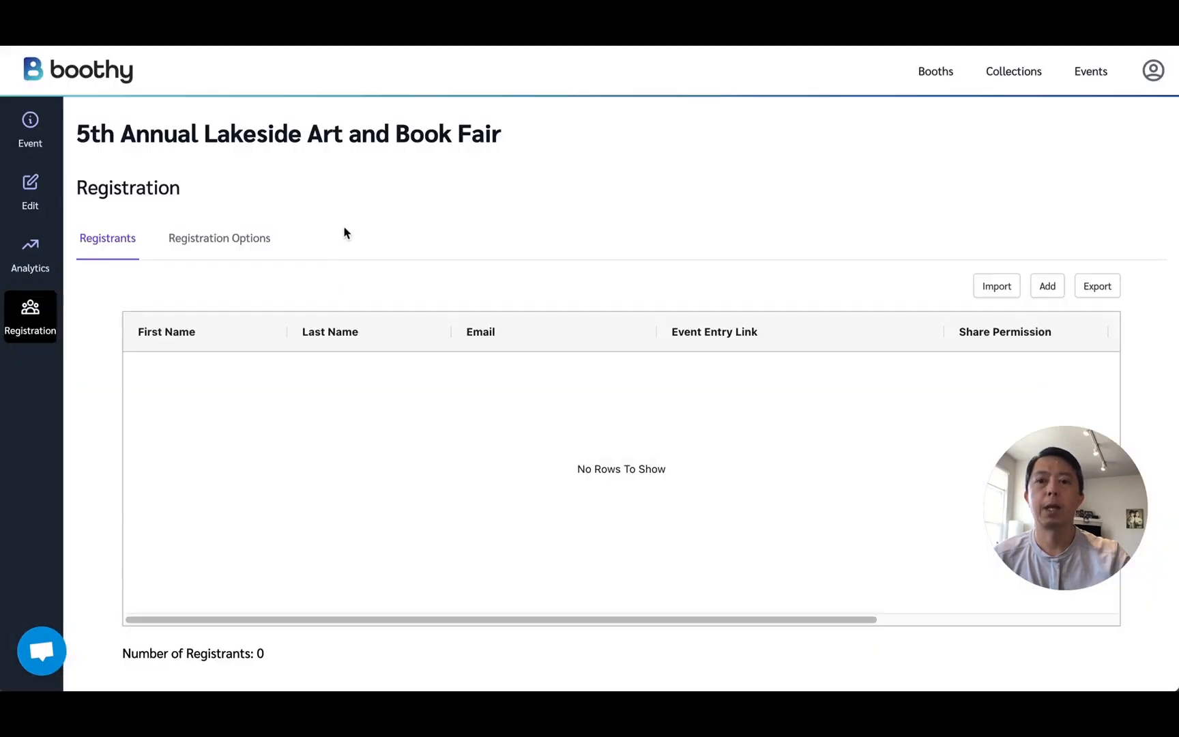
left_click(232, 247)
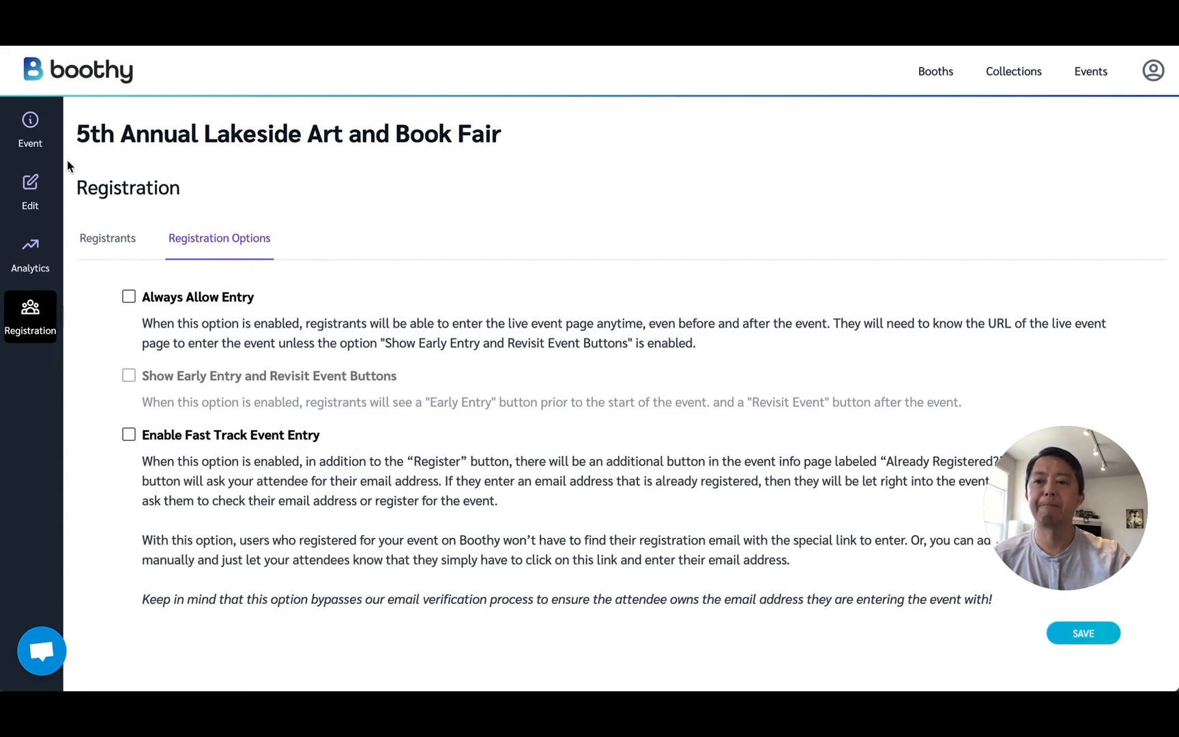
Look at the support chat and close it again.
left_click(52, 650)
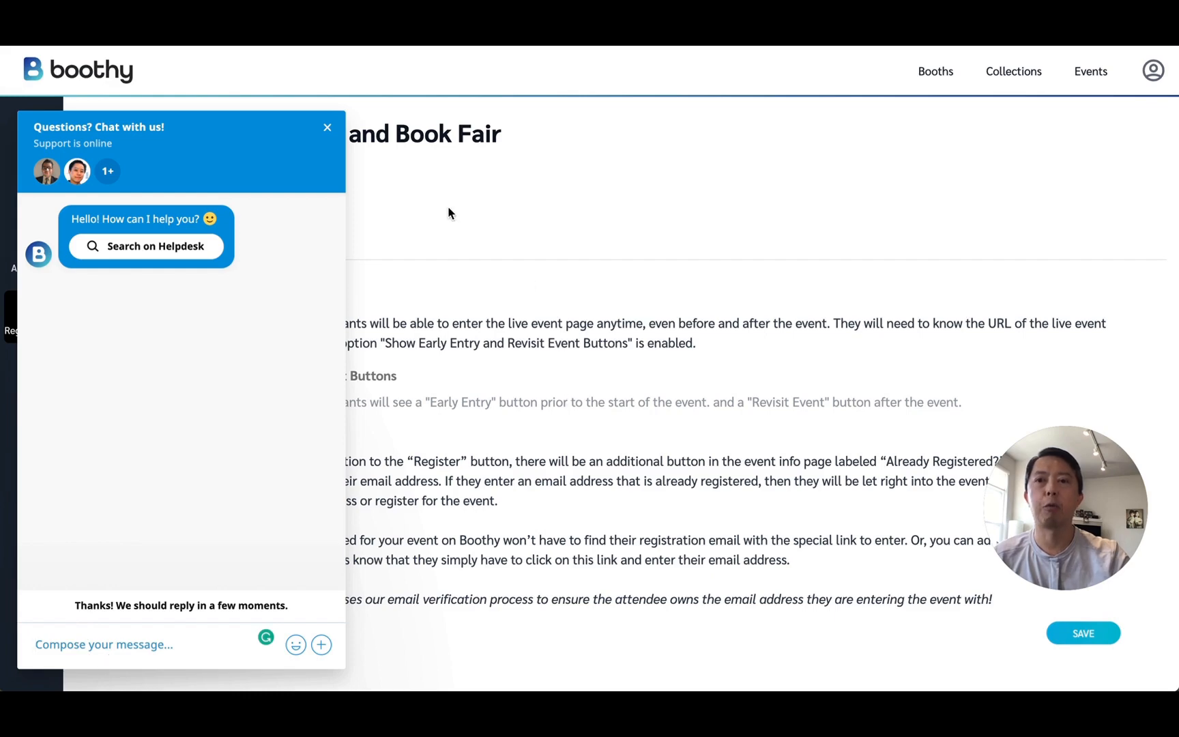
left_click(327, 128)
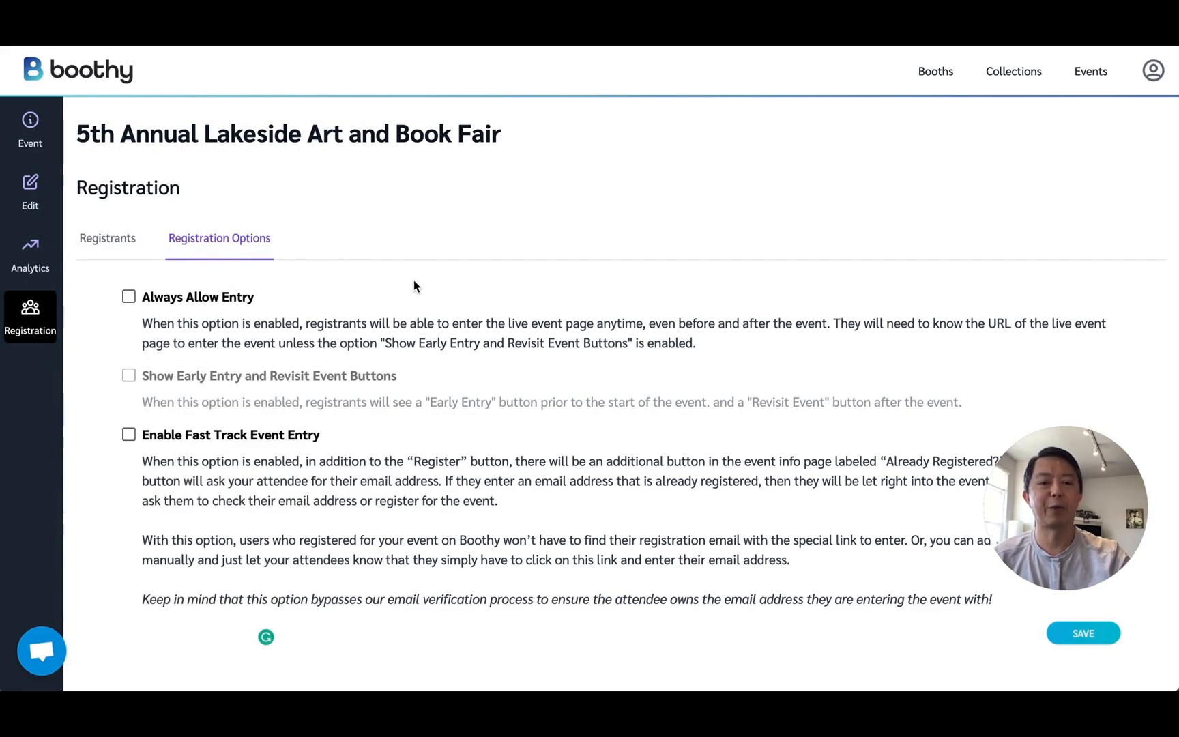